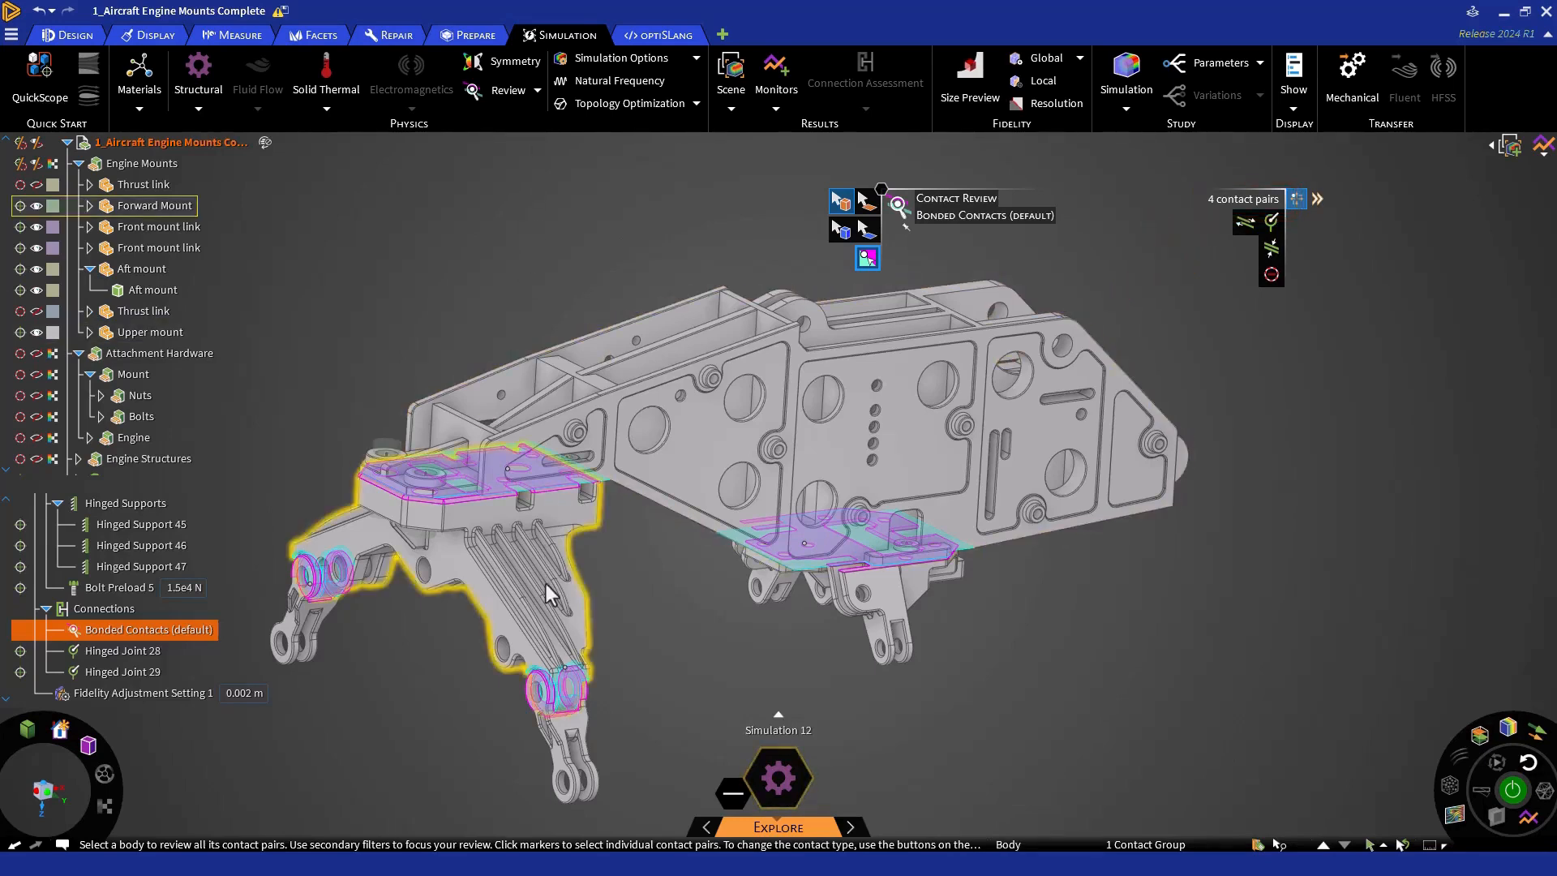
# Filter the default bonded contacts to the forward mount and its lower front mount link, and convert that contact pair to Prevented
pyautogui.click(591, 612)
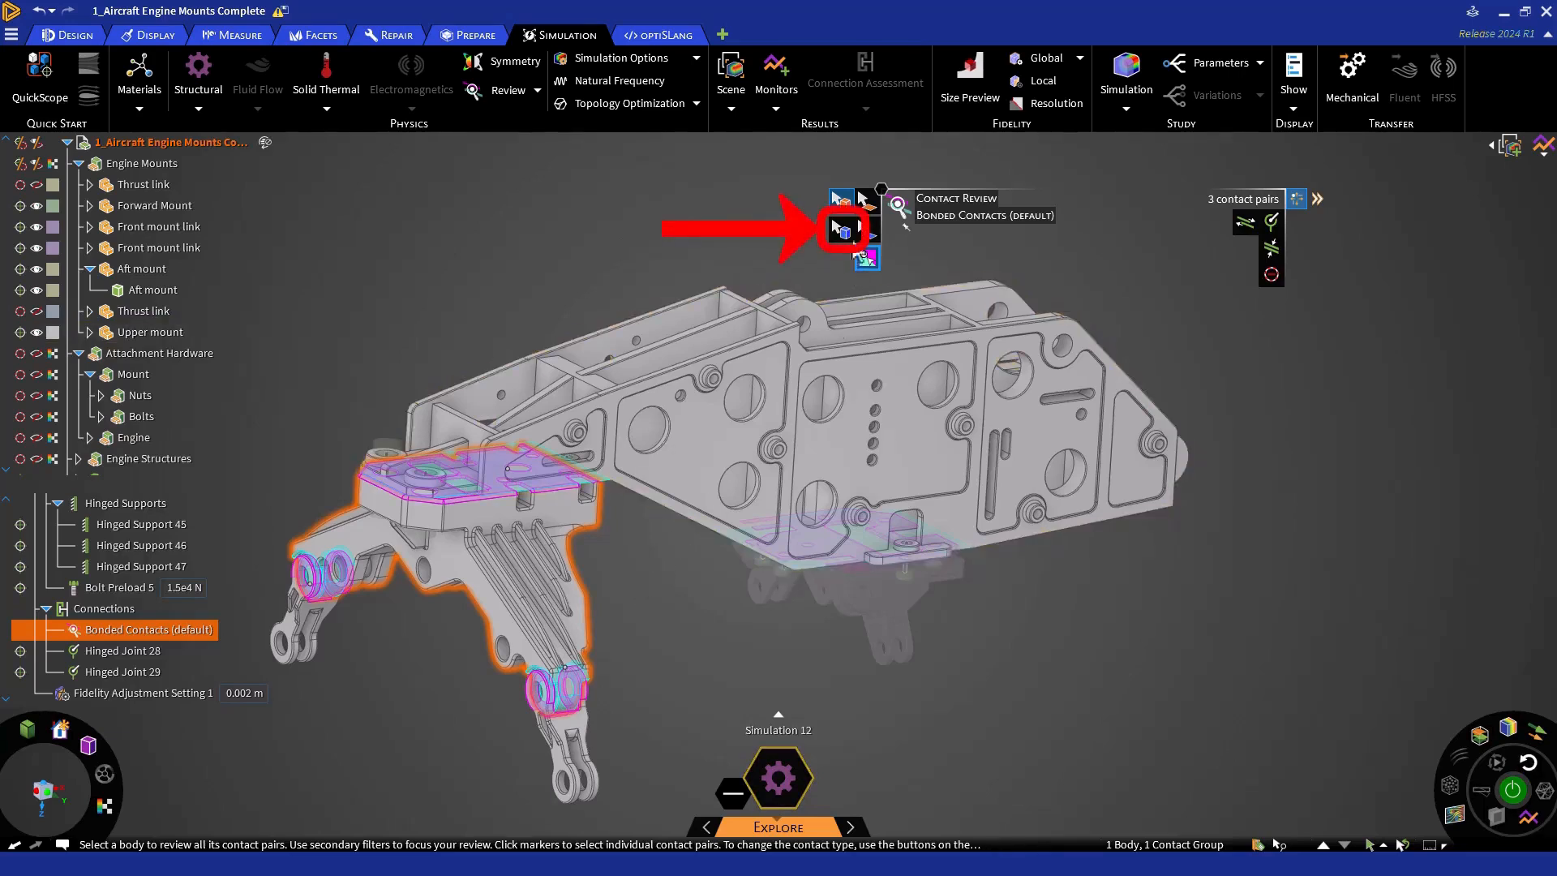
pyautogui.click(841, 230)
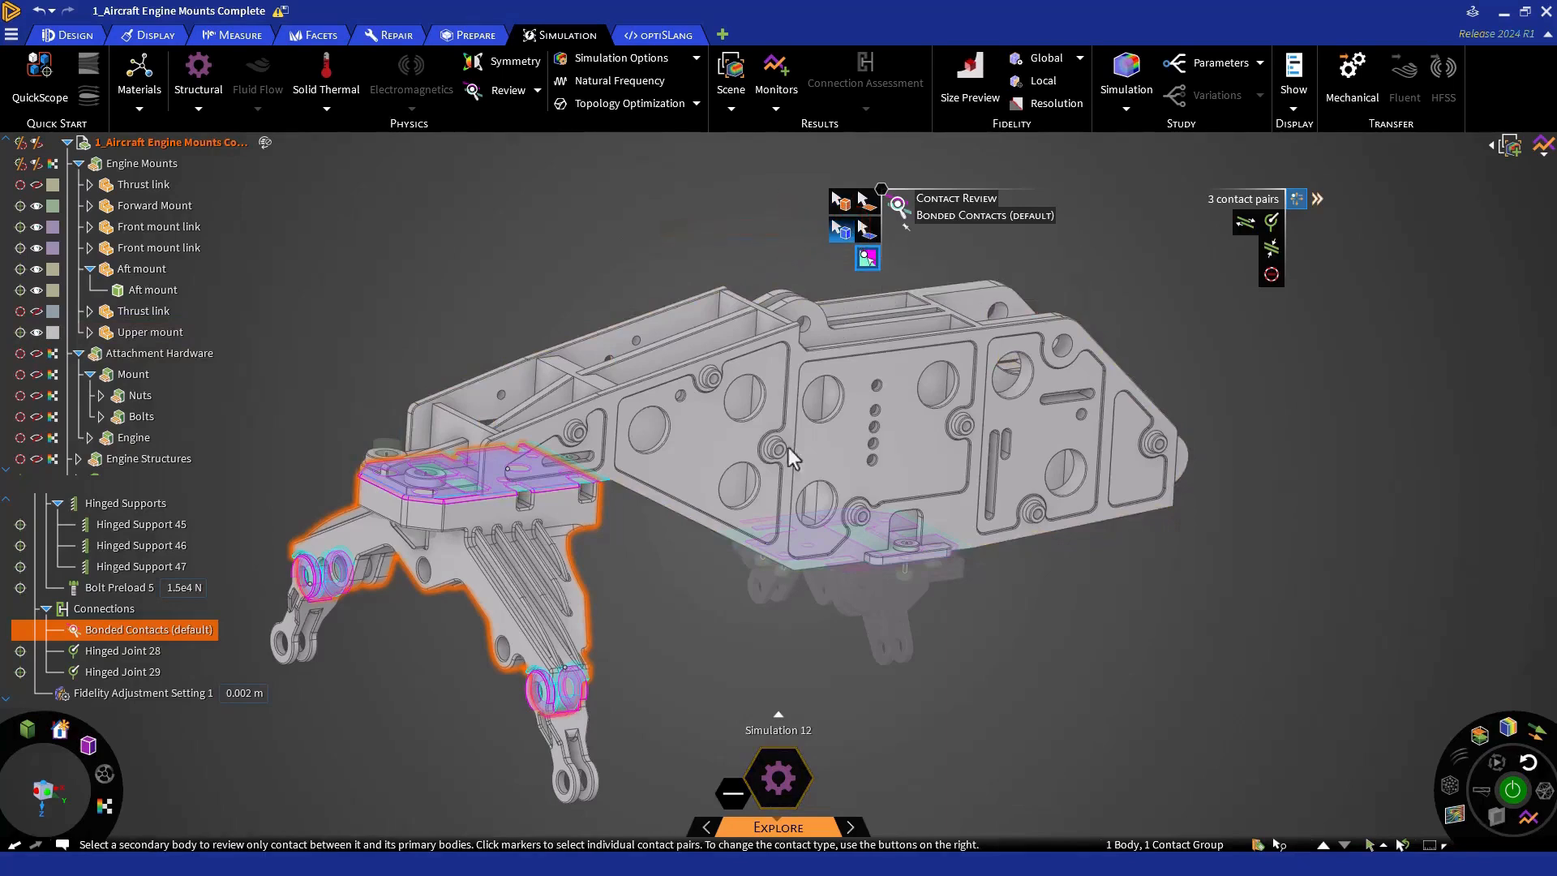
pyautogui.click(612, 719)
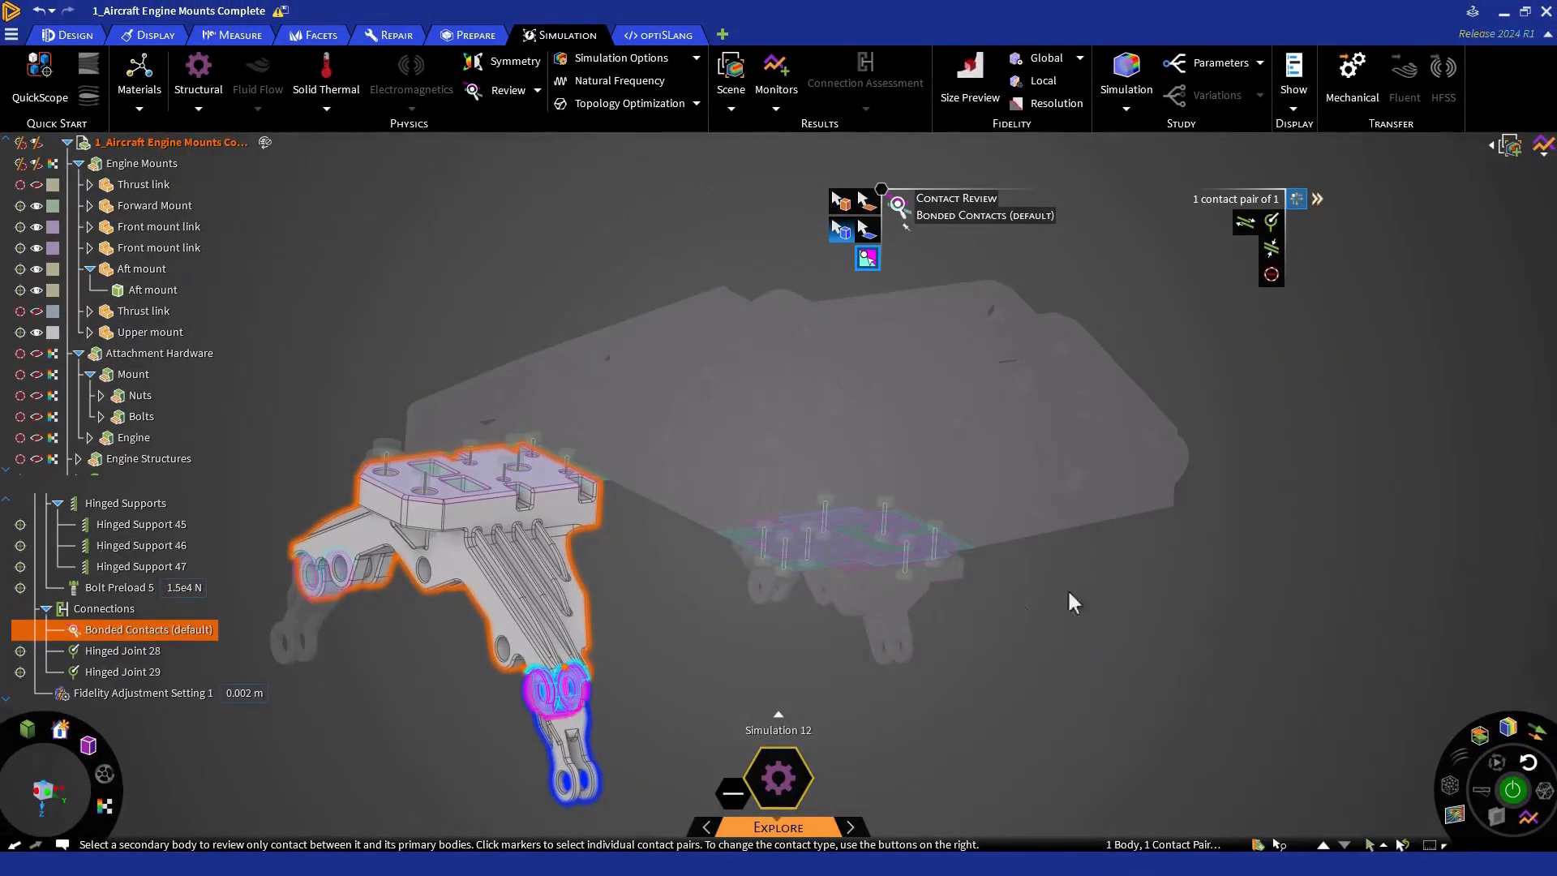
pyautogui.click(1270, 277)
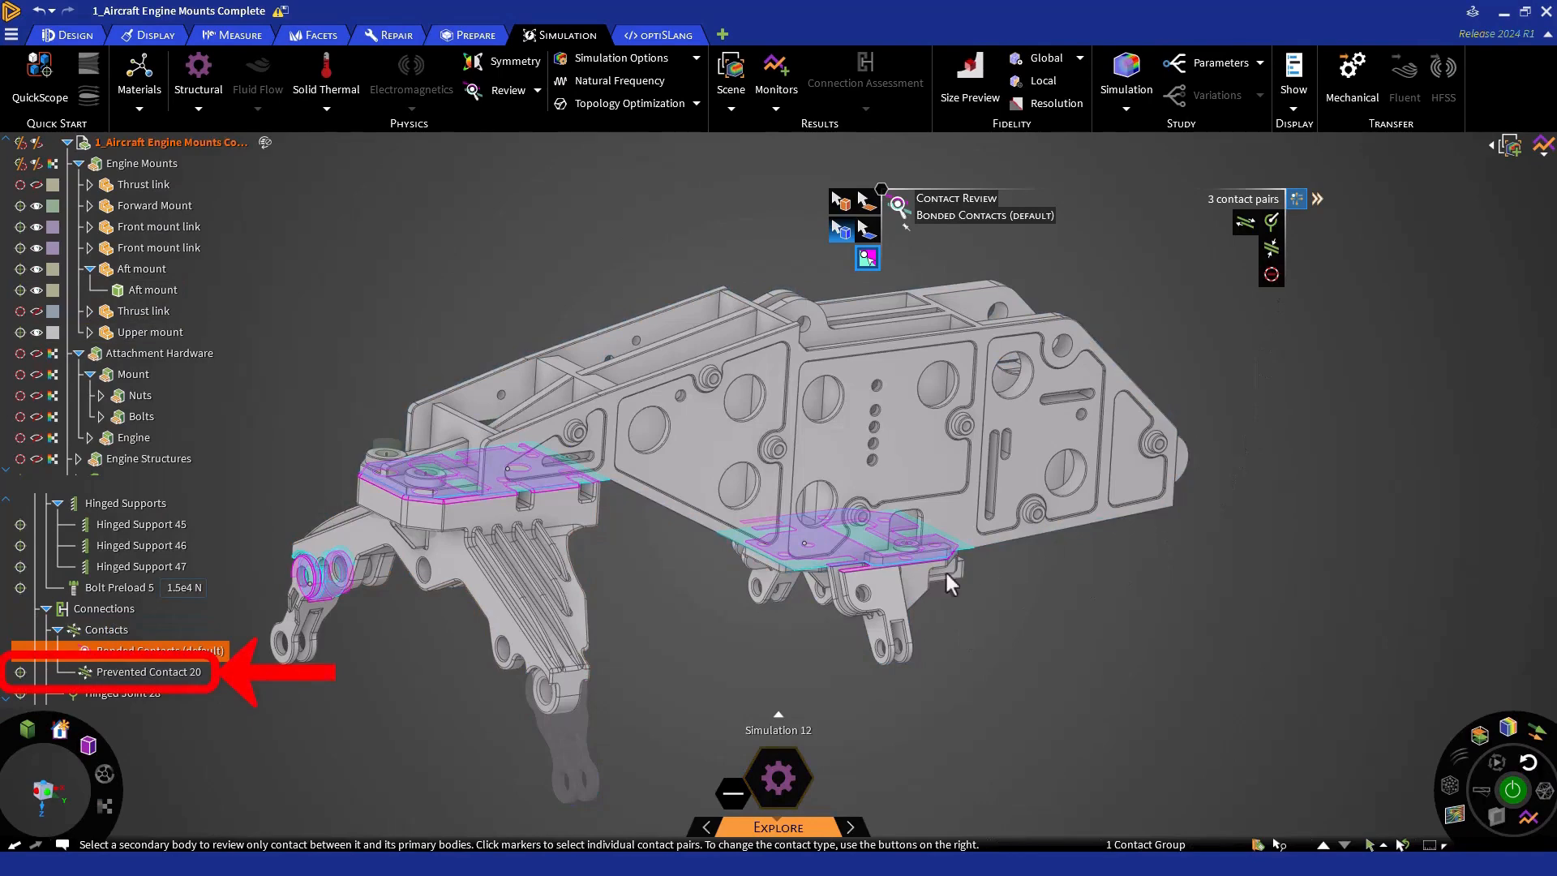
# Open the prevented contact between the forward mount and front mount link, and delete it
pyautogui.click(215, 674)
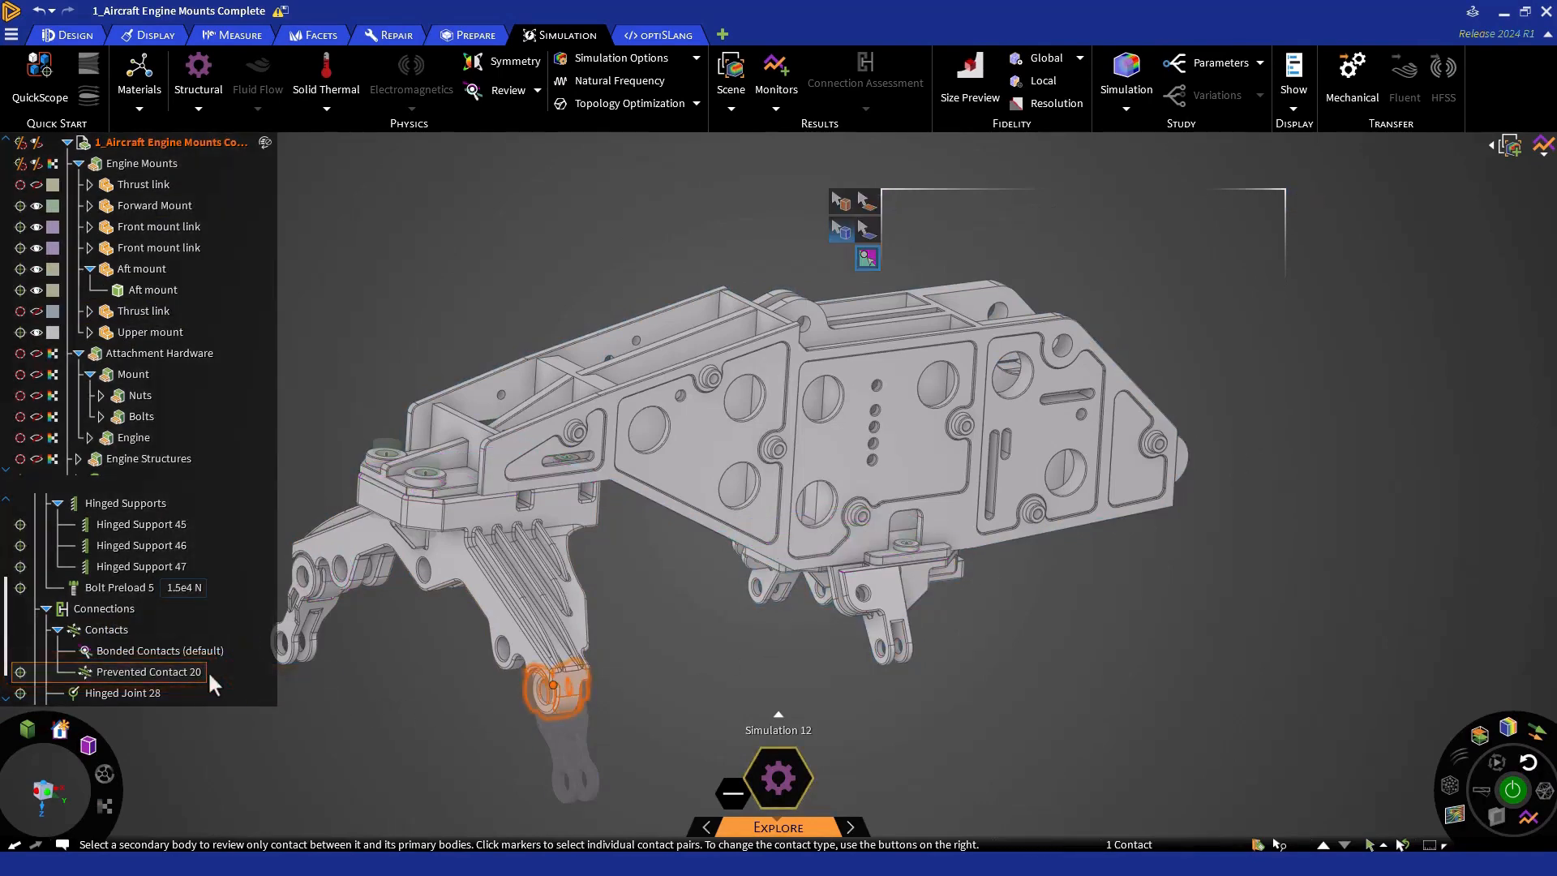
pyautogui.doubleClick(209, 673)
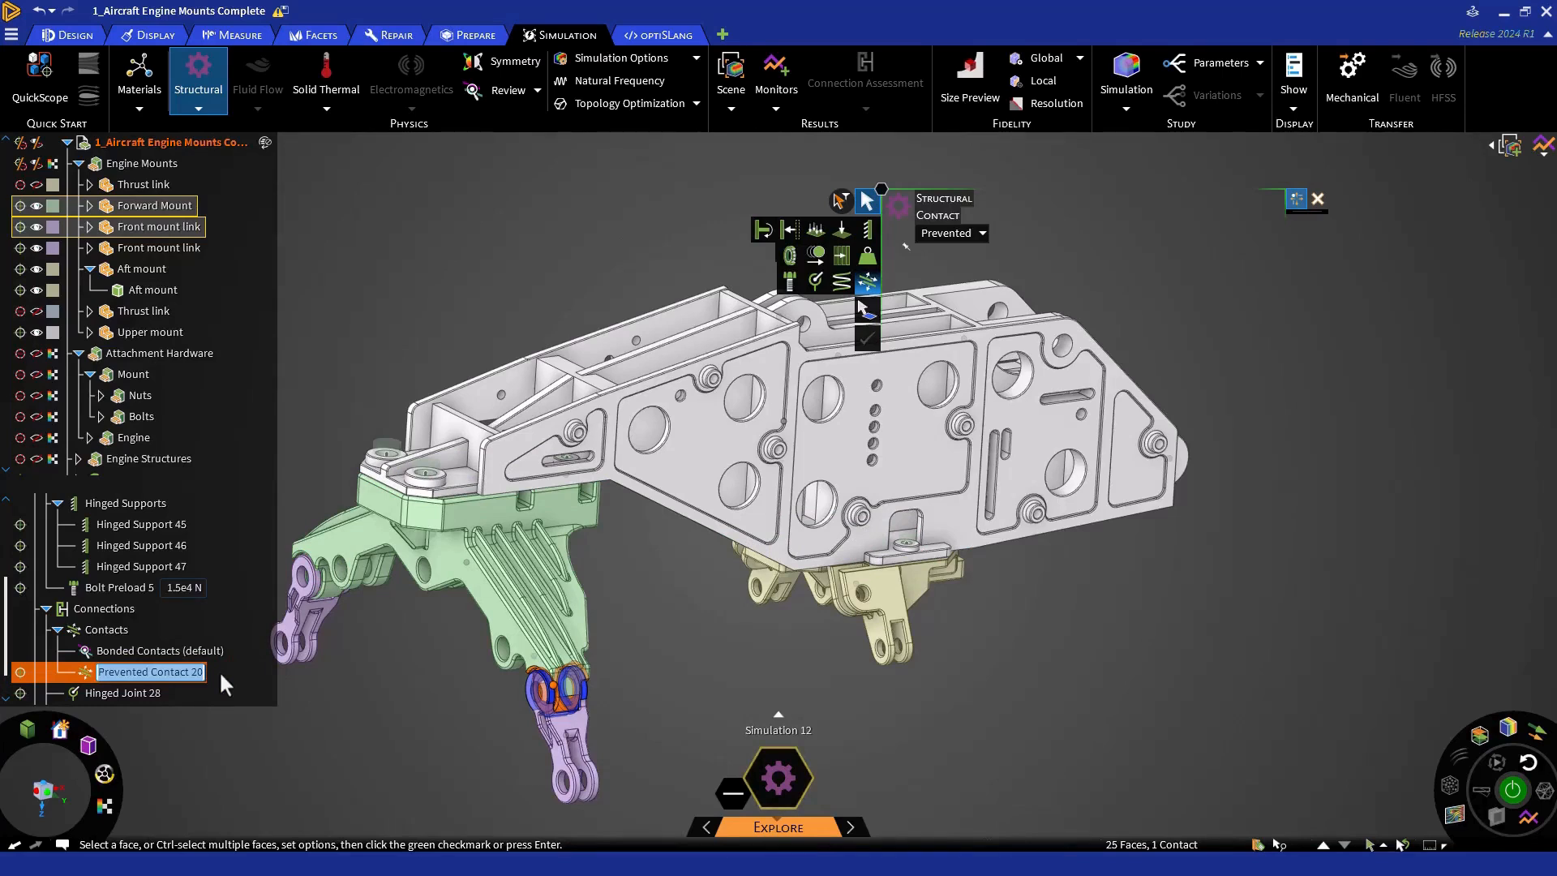
pyautogui.rightClick(200, 678)
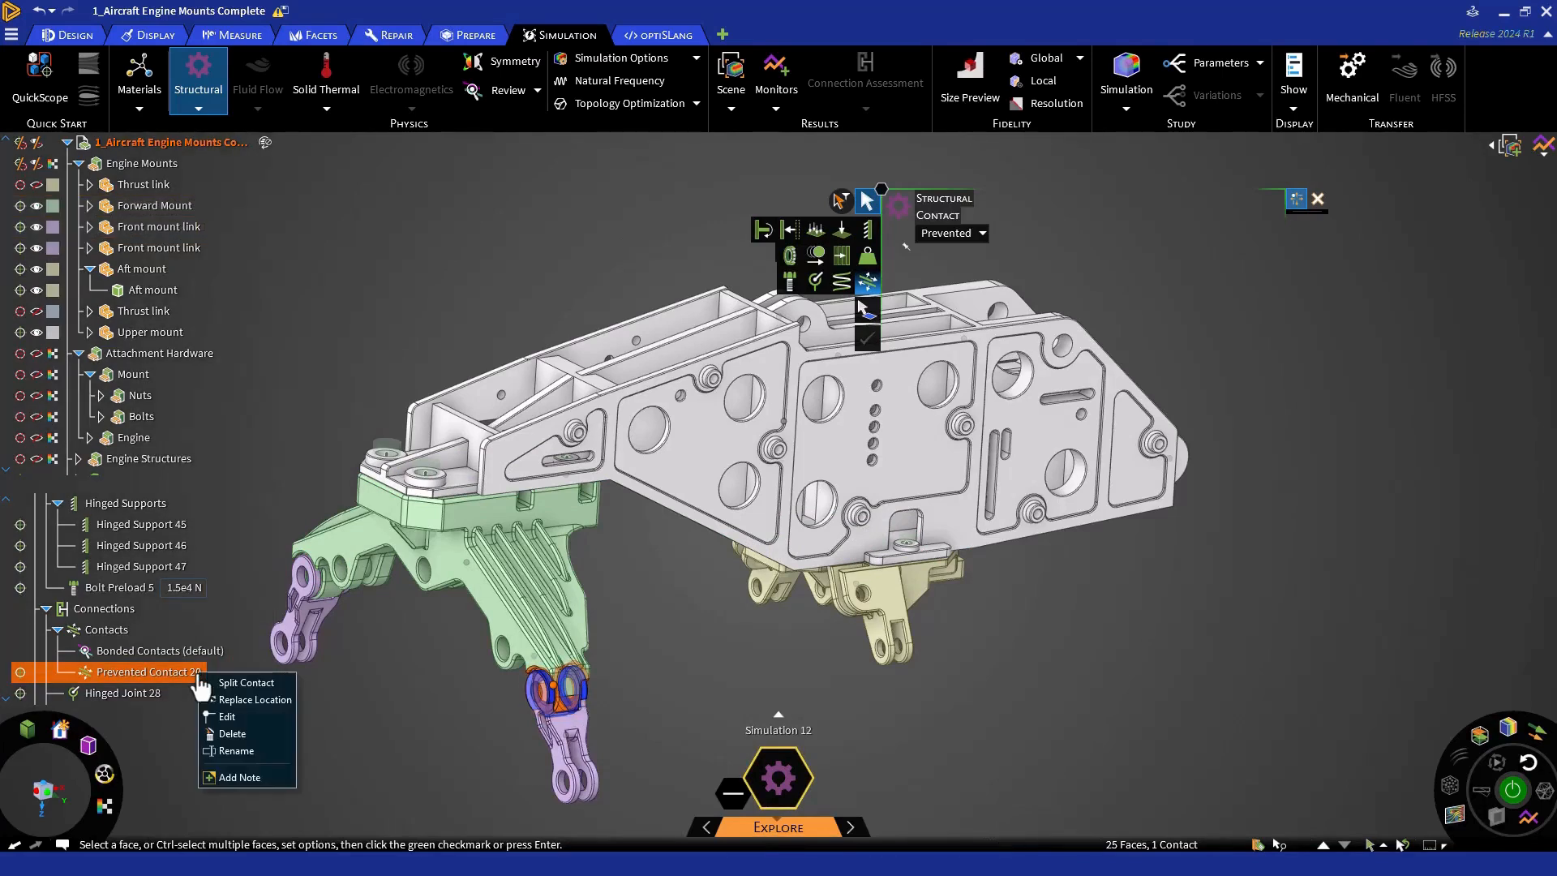
pyautogui.click(230, 733)
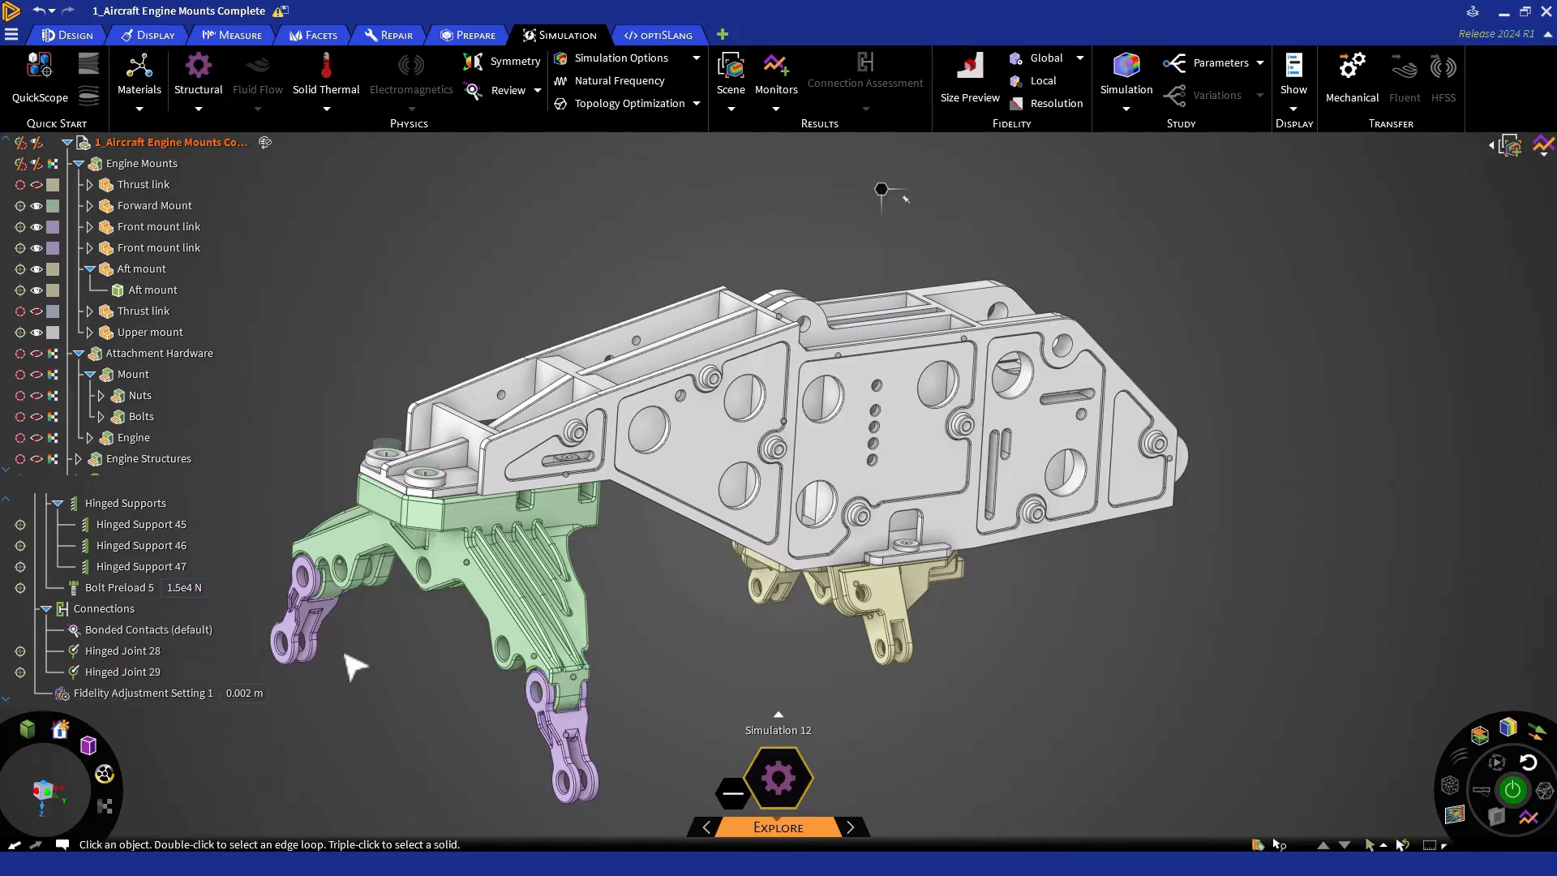
# Reopen the default bonded contacts for review and set the contact face grouping to tangent faces, ending with No grouping
pyautogui.click(209, 631)
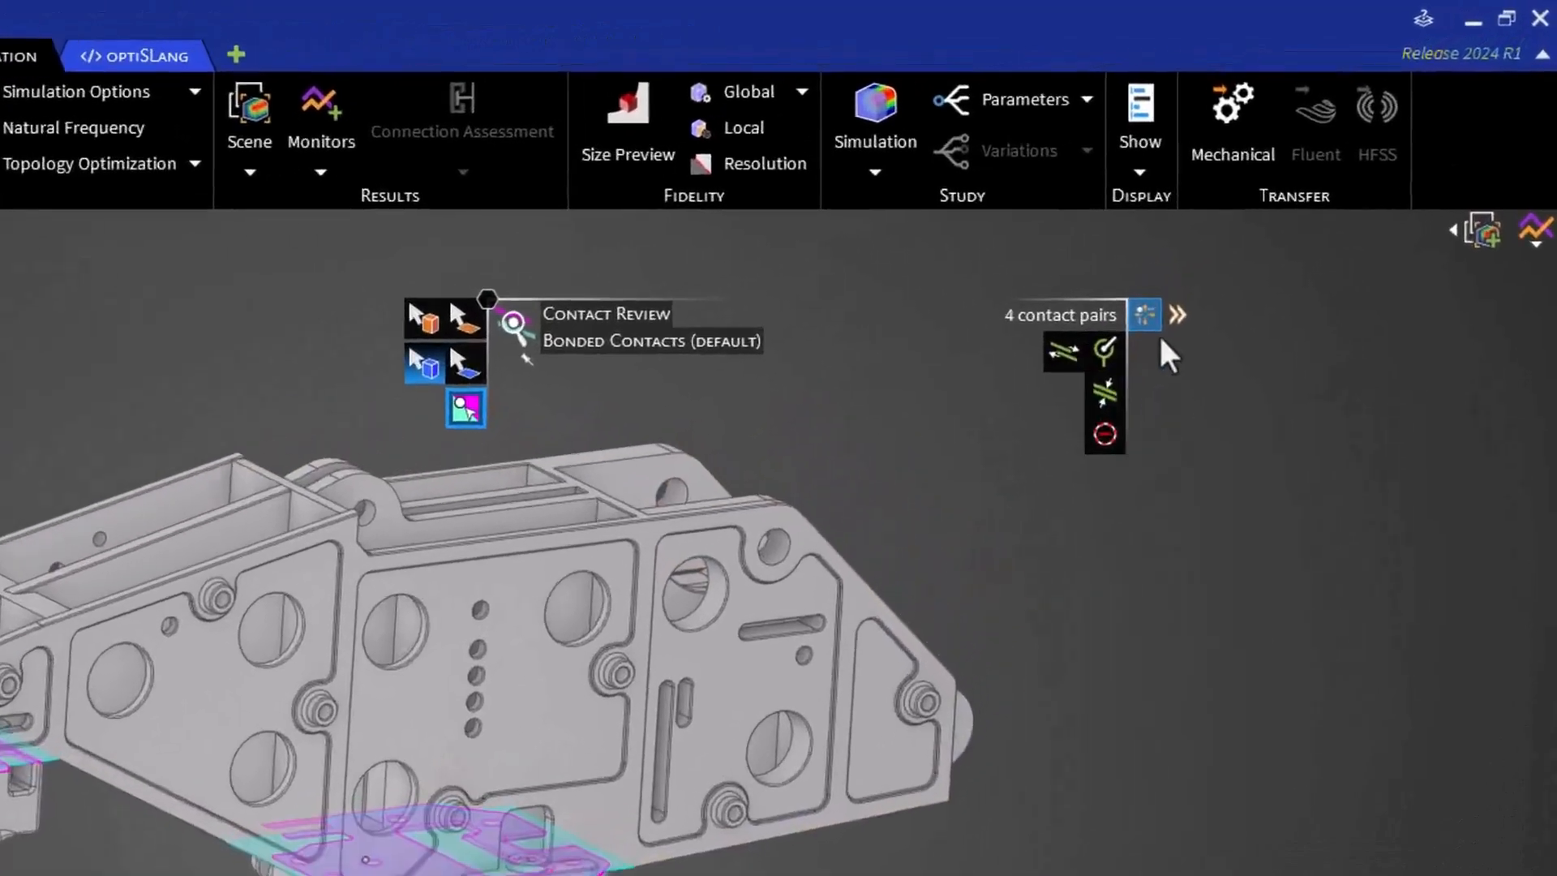
pyautogui.click(1298, 200)
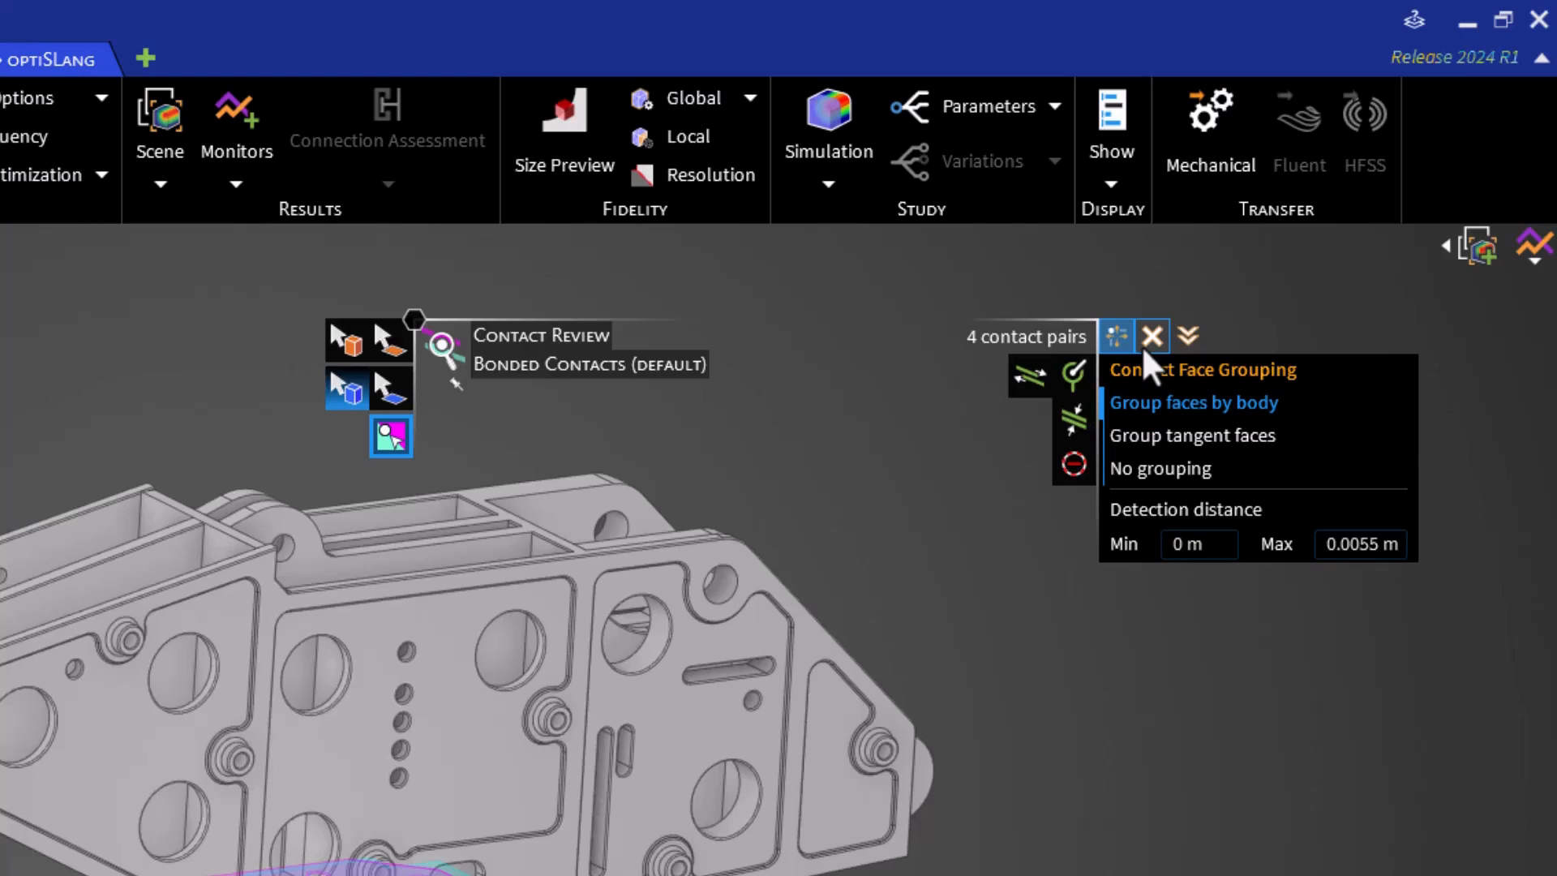
pyautogui.click(1167, 436)
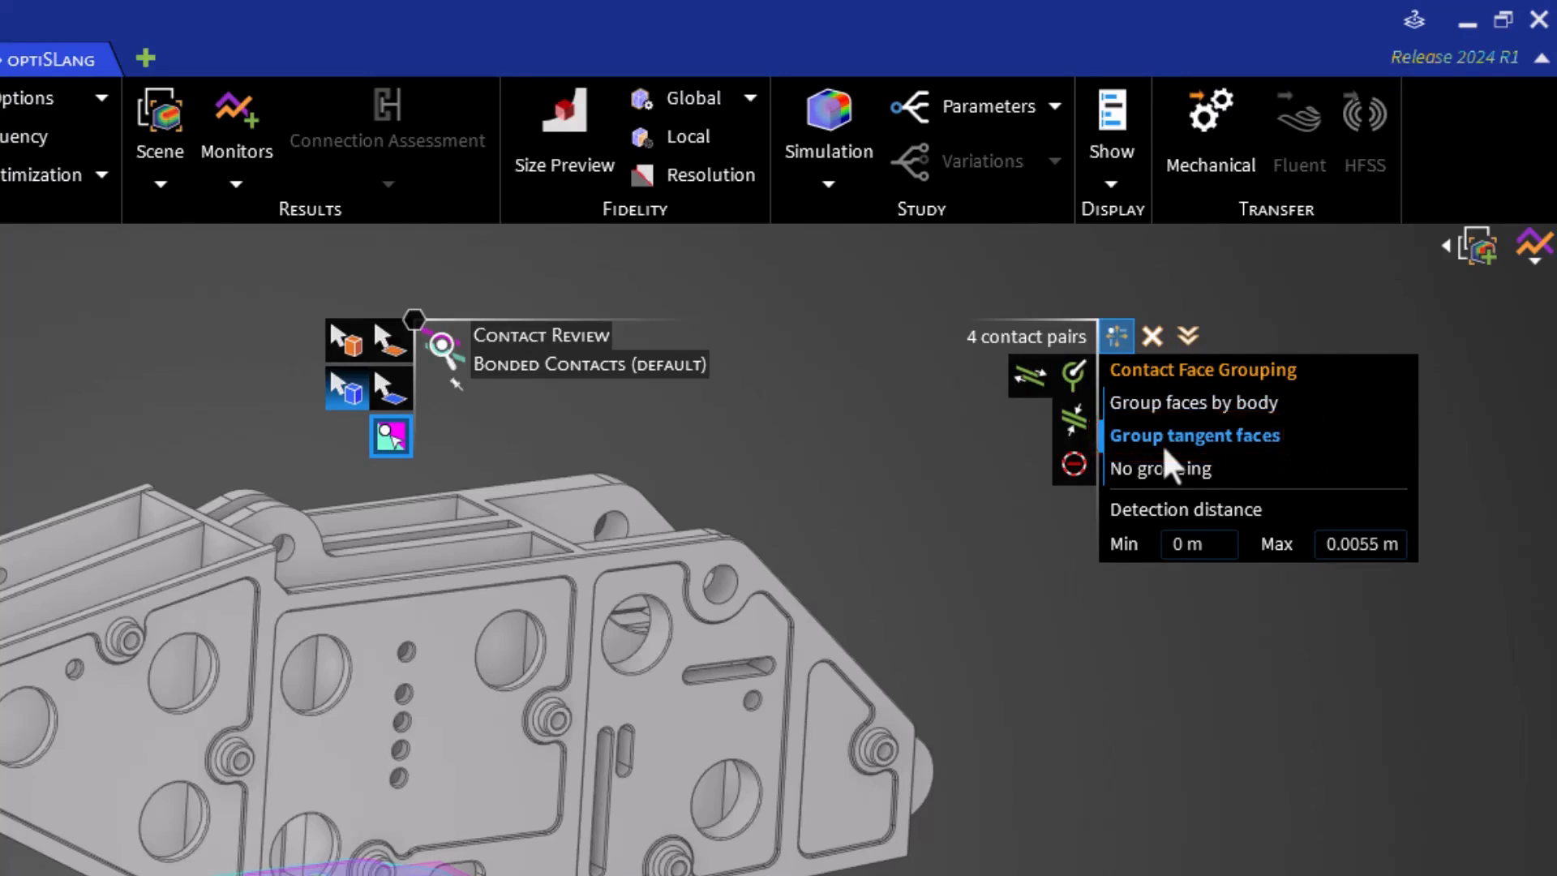
pyautogui.click(1167, 469)
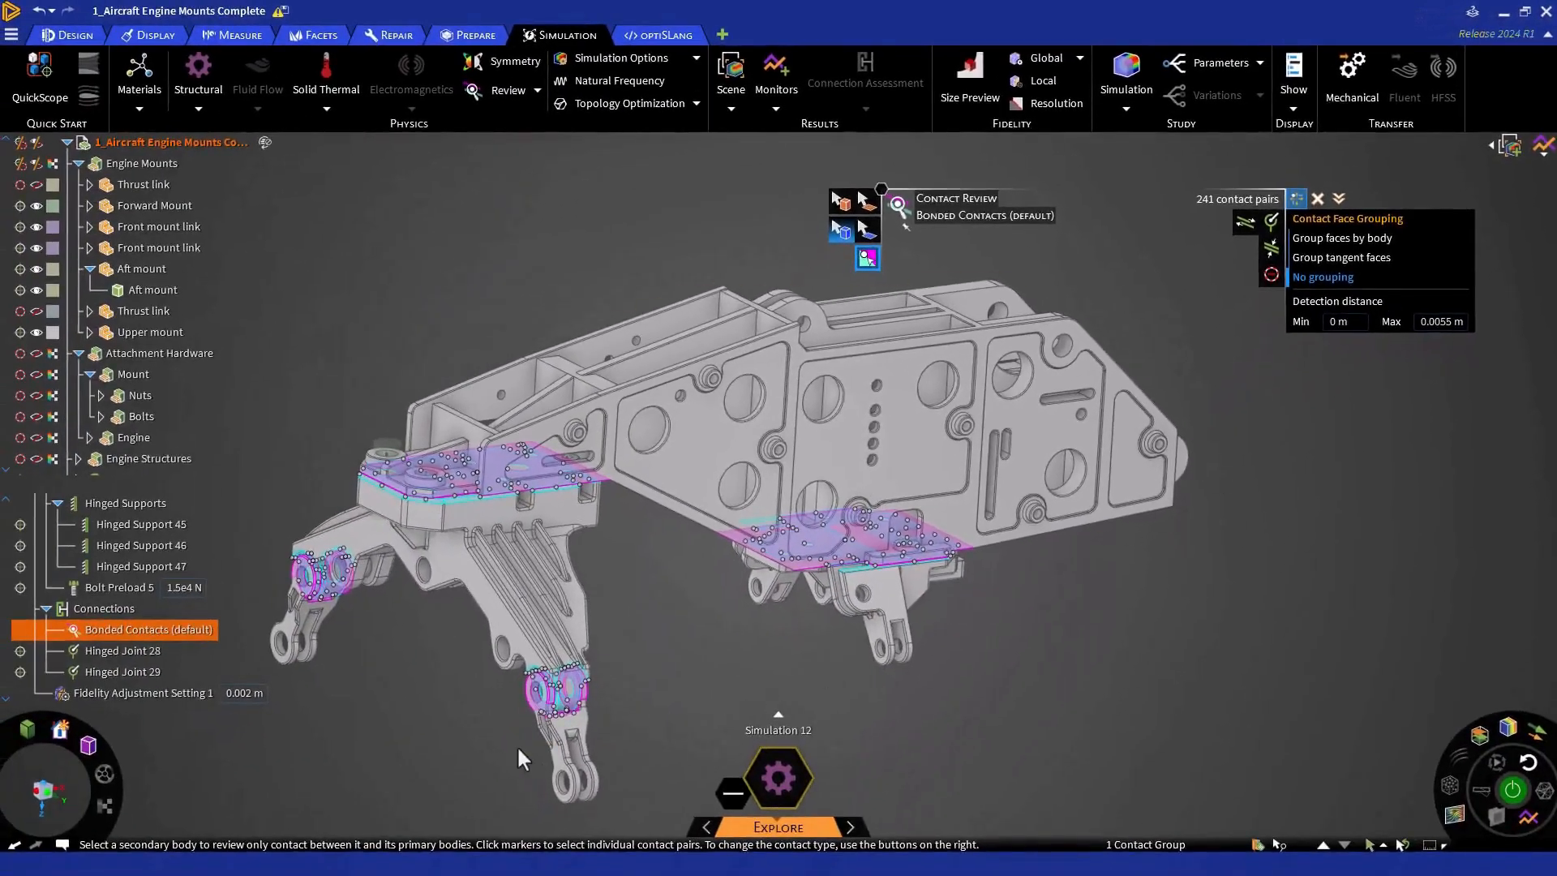
# Filter the contact review to the pairs between the forward mount as primary body and the lower front mount link as secondary body
pyautogui.scroll(5, 517, 744)
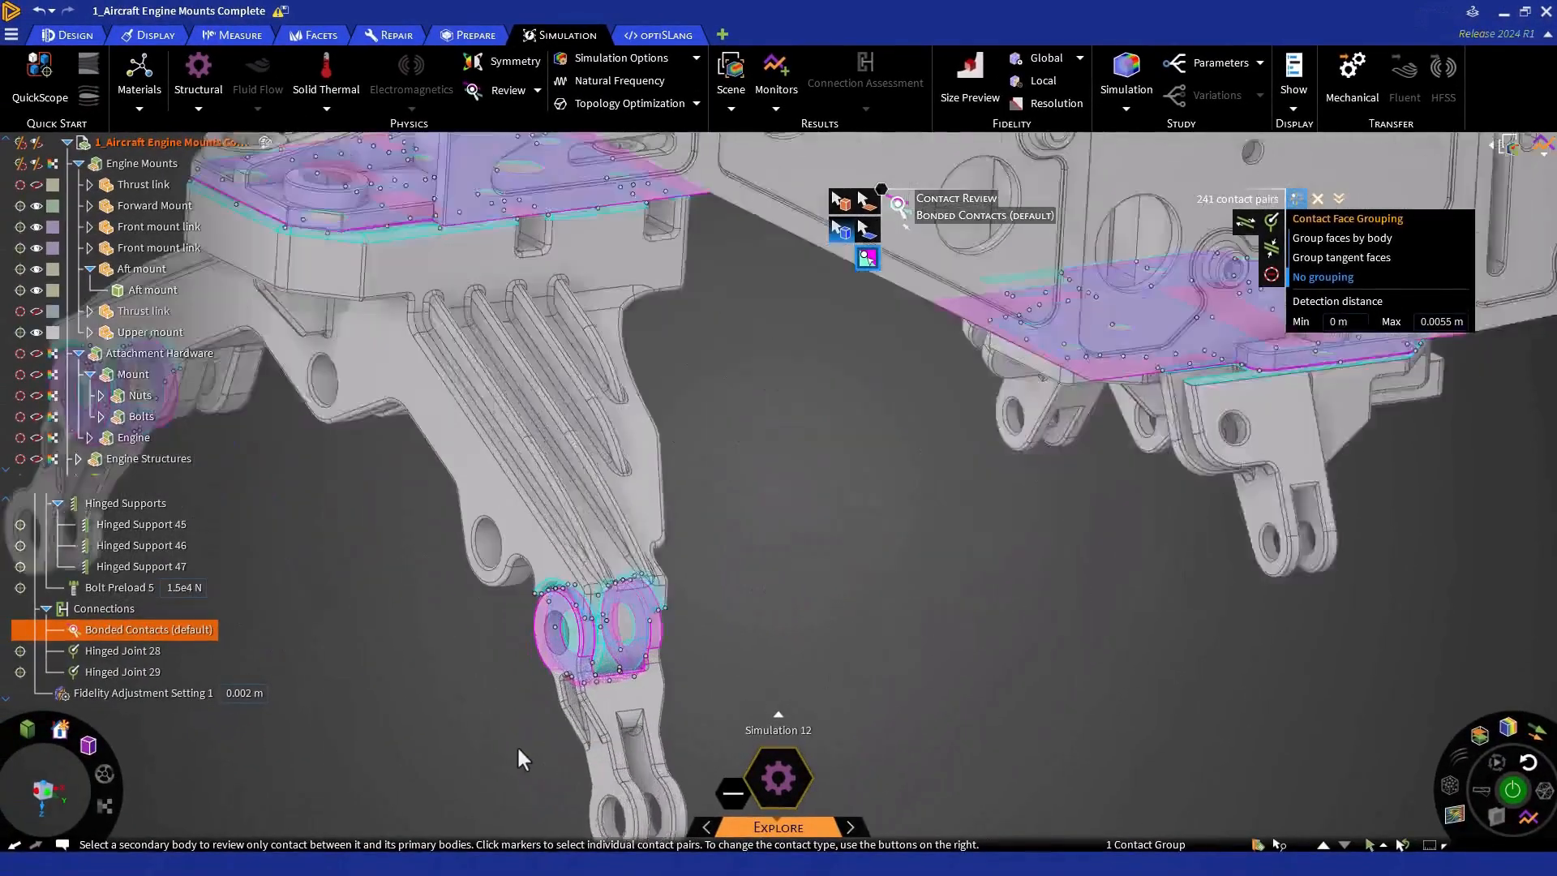
pyautogui.click(843, 203)
pyautogui.click(699, 308)
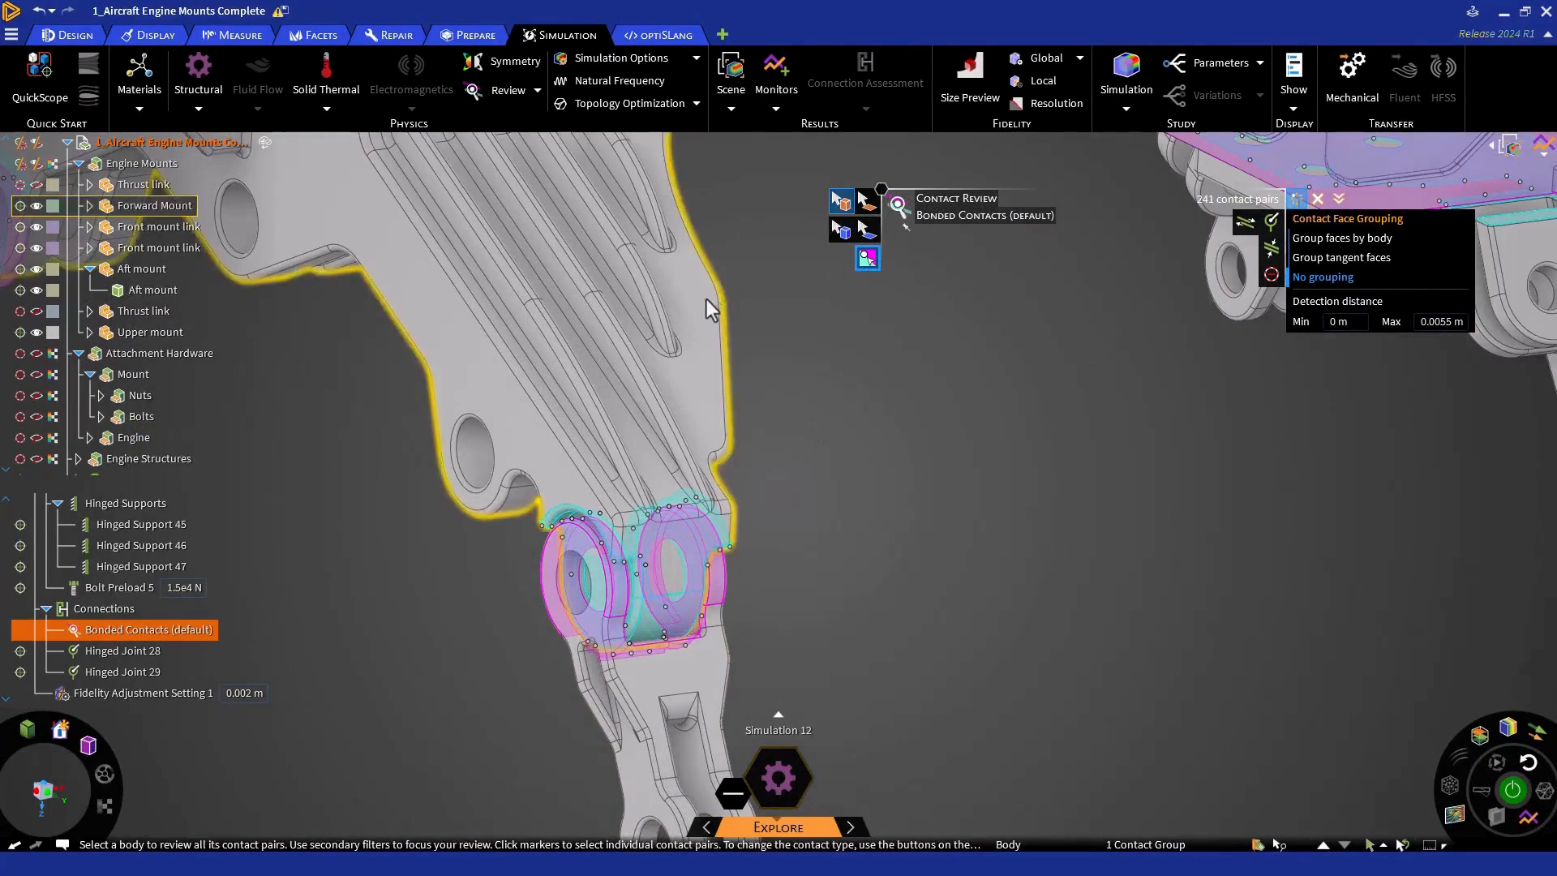
pyautogui.click(840, 231)
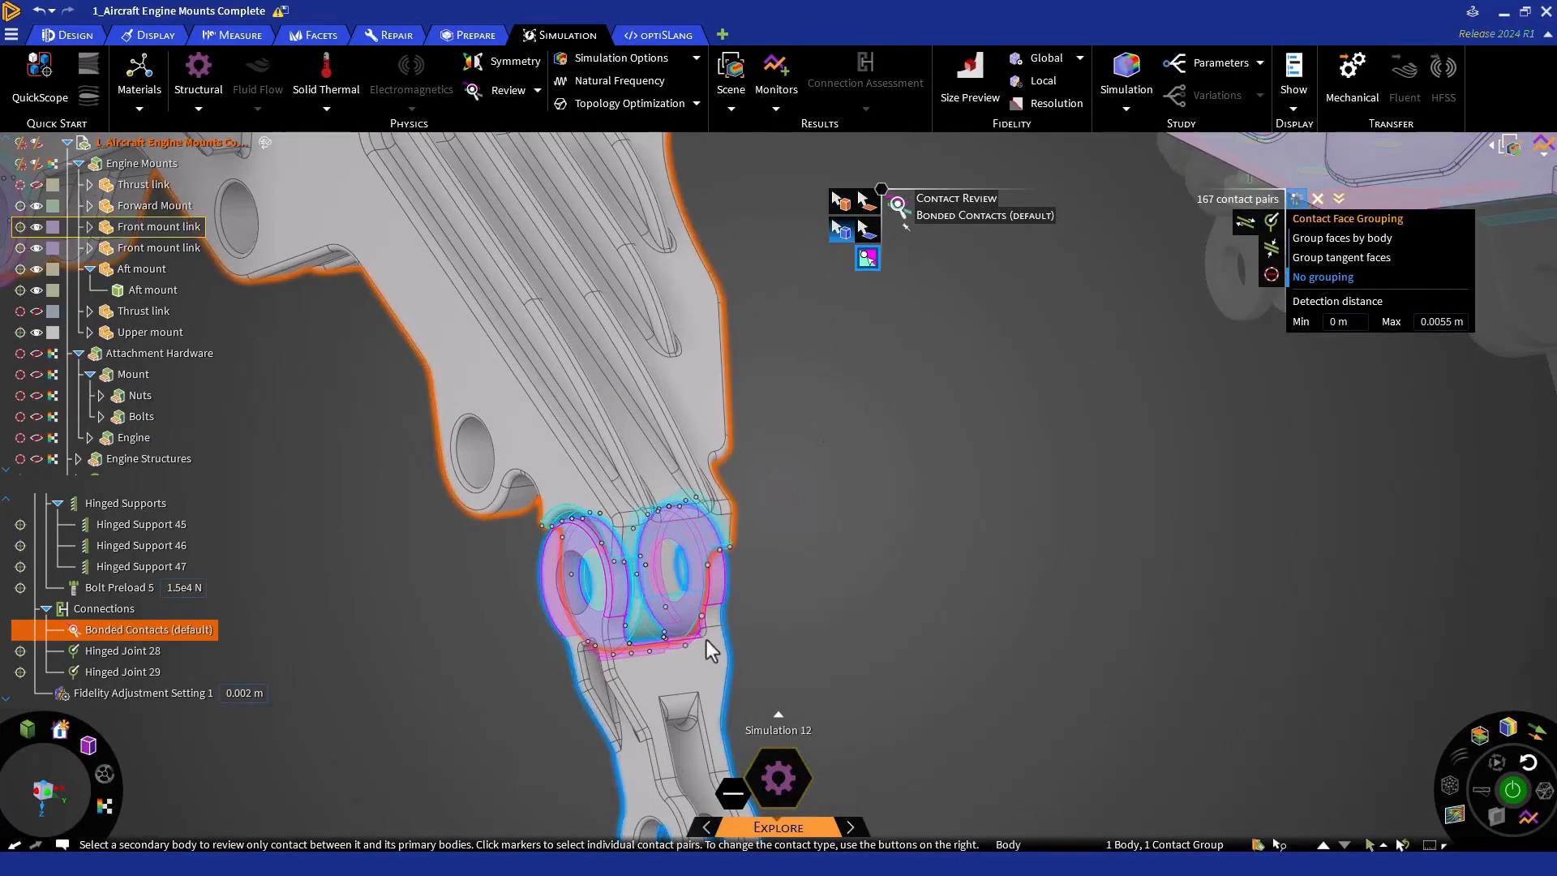
pyautogui.click(775, 624)
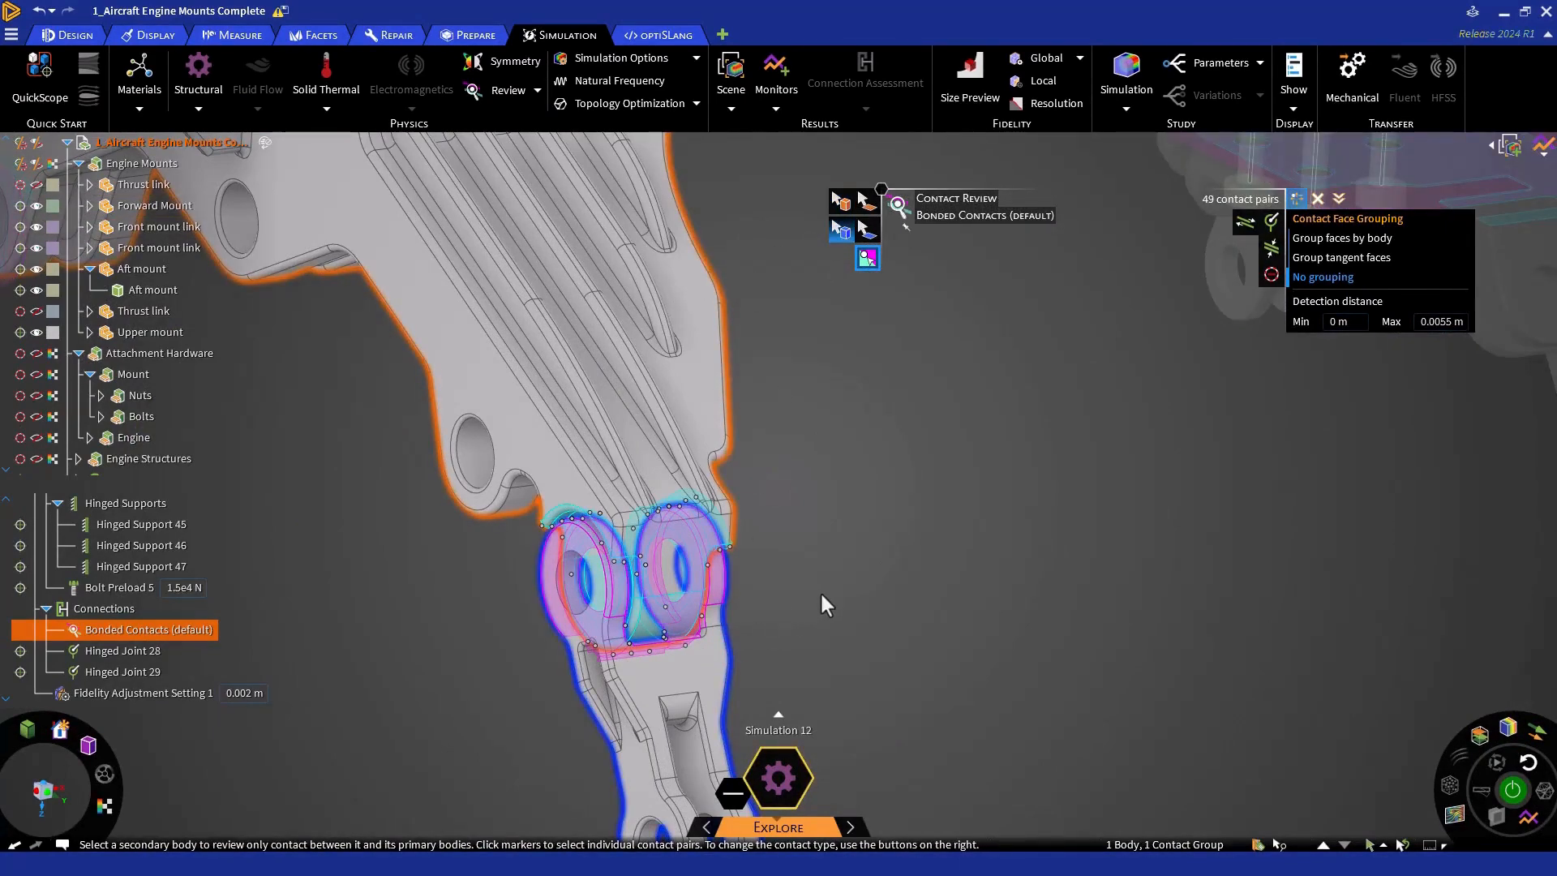
# Set the maximum contact detection distance to 3 mm
pyautogui.click(1436, 324)
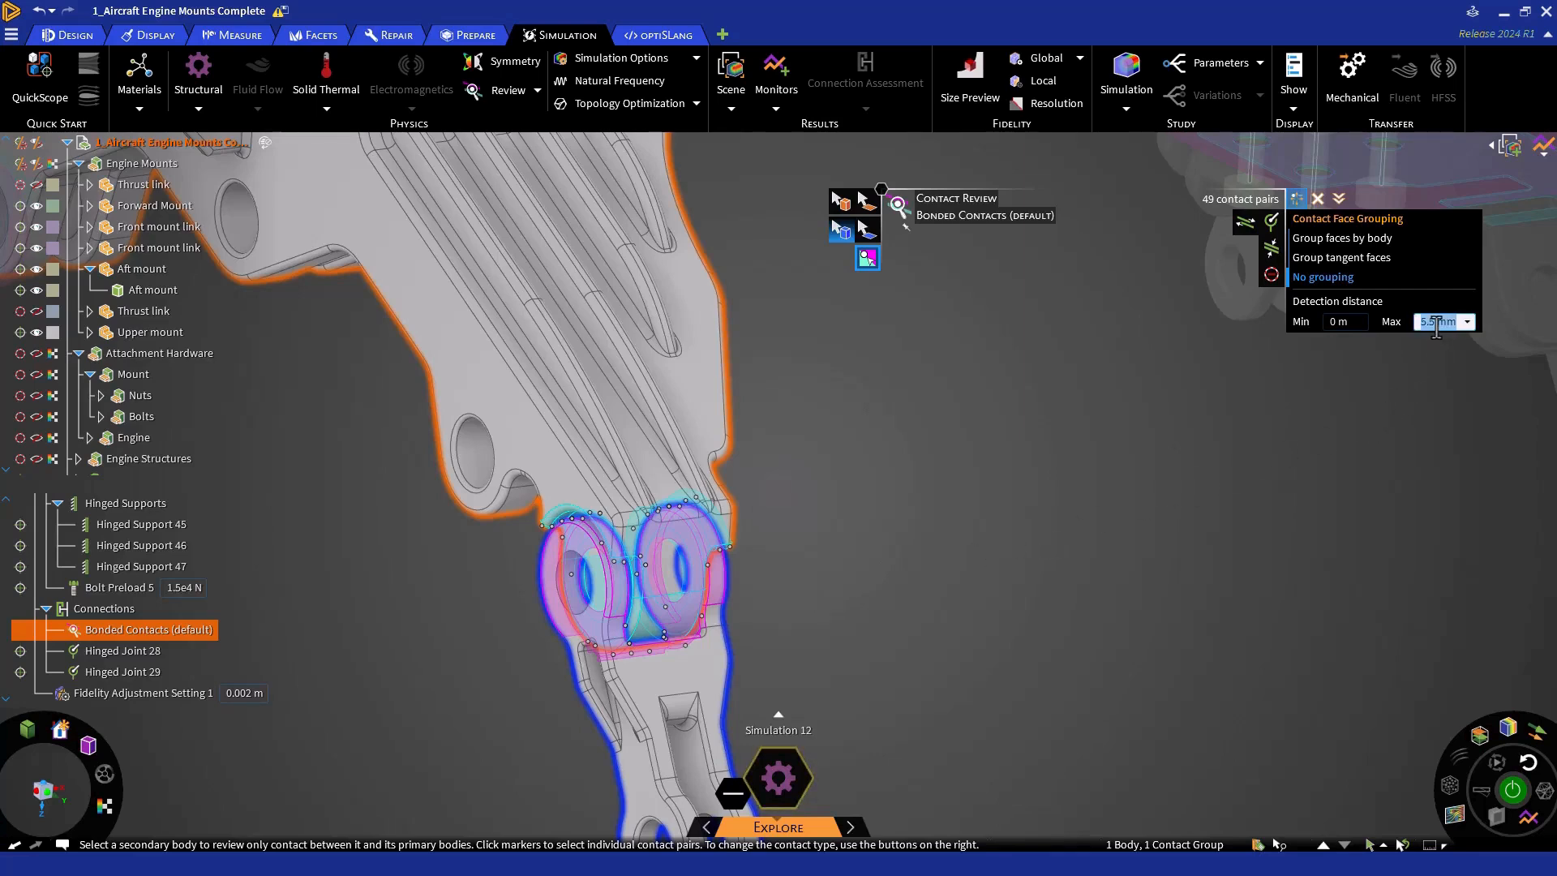
pyautogui.write('3 m')
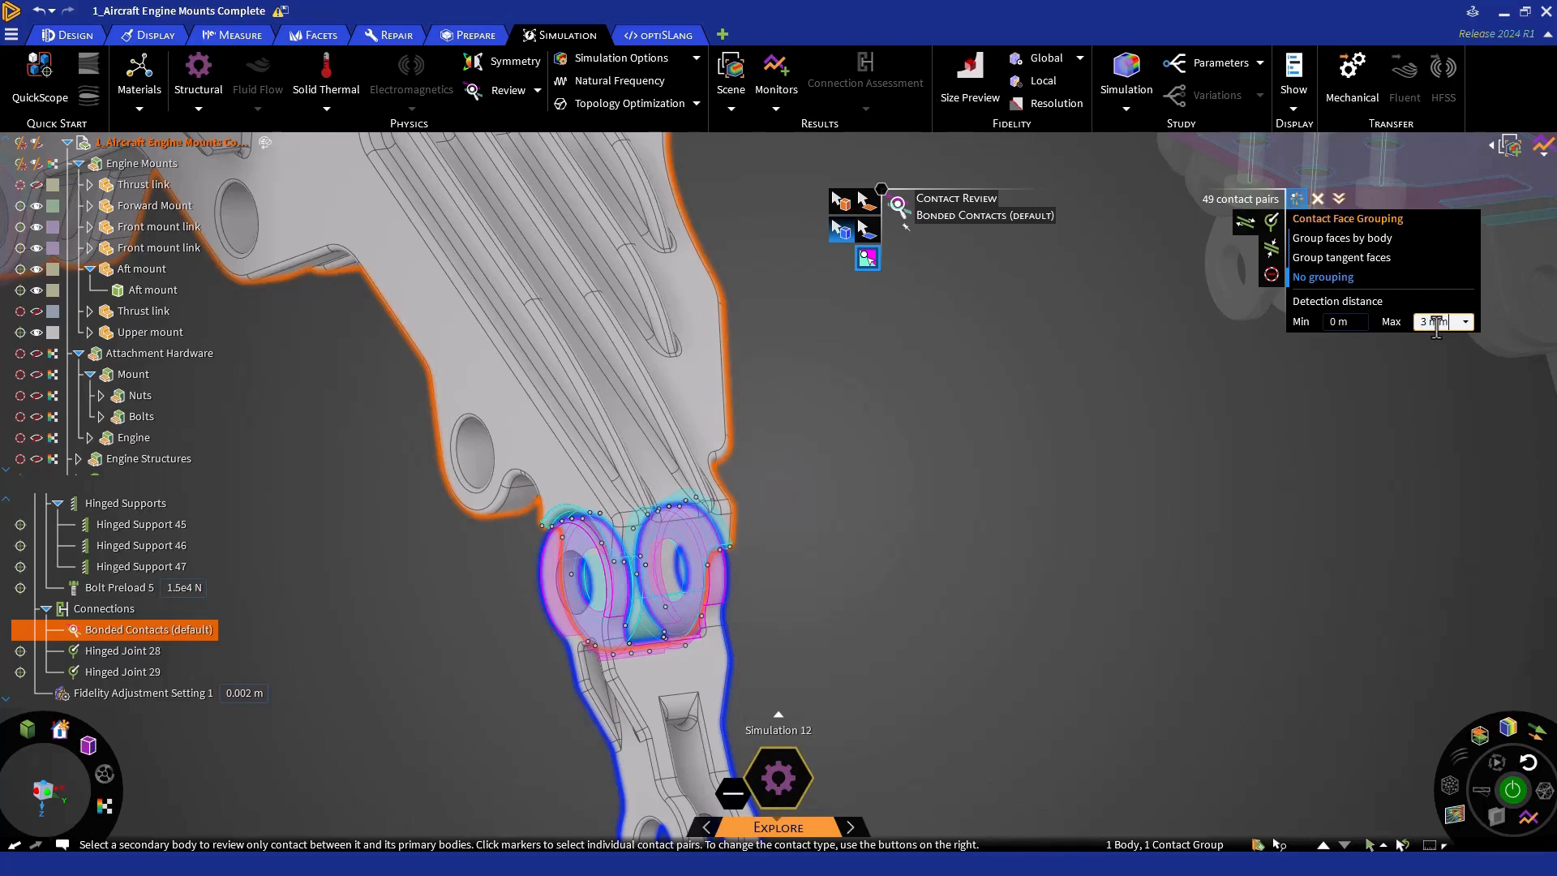
pyautogui.press('Return')
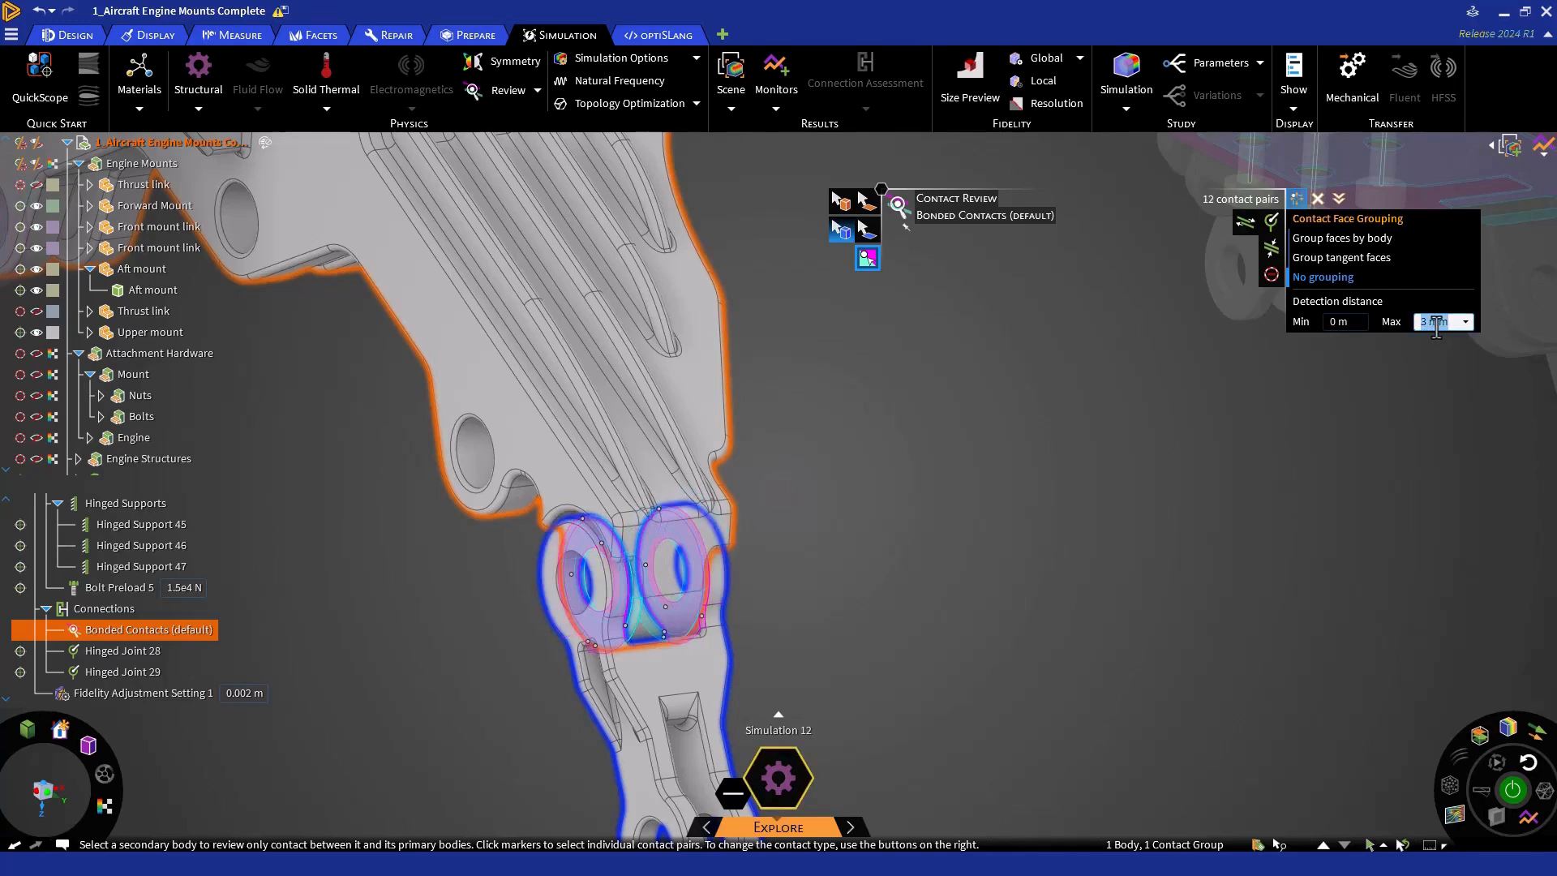
# Set the maximum detection distance to 5.5 mm, clear the body filters and exit the contact review
pyautogui.write('5.5')
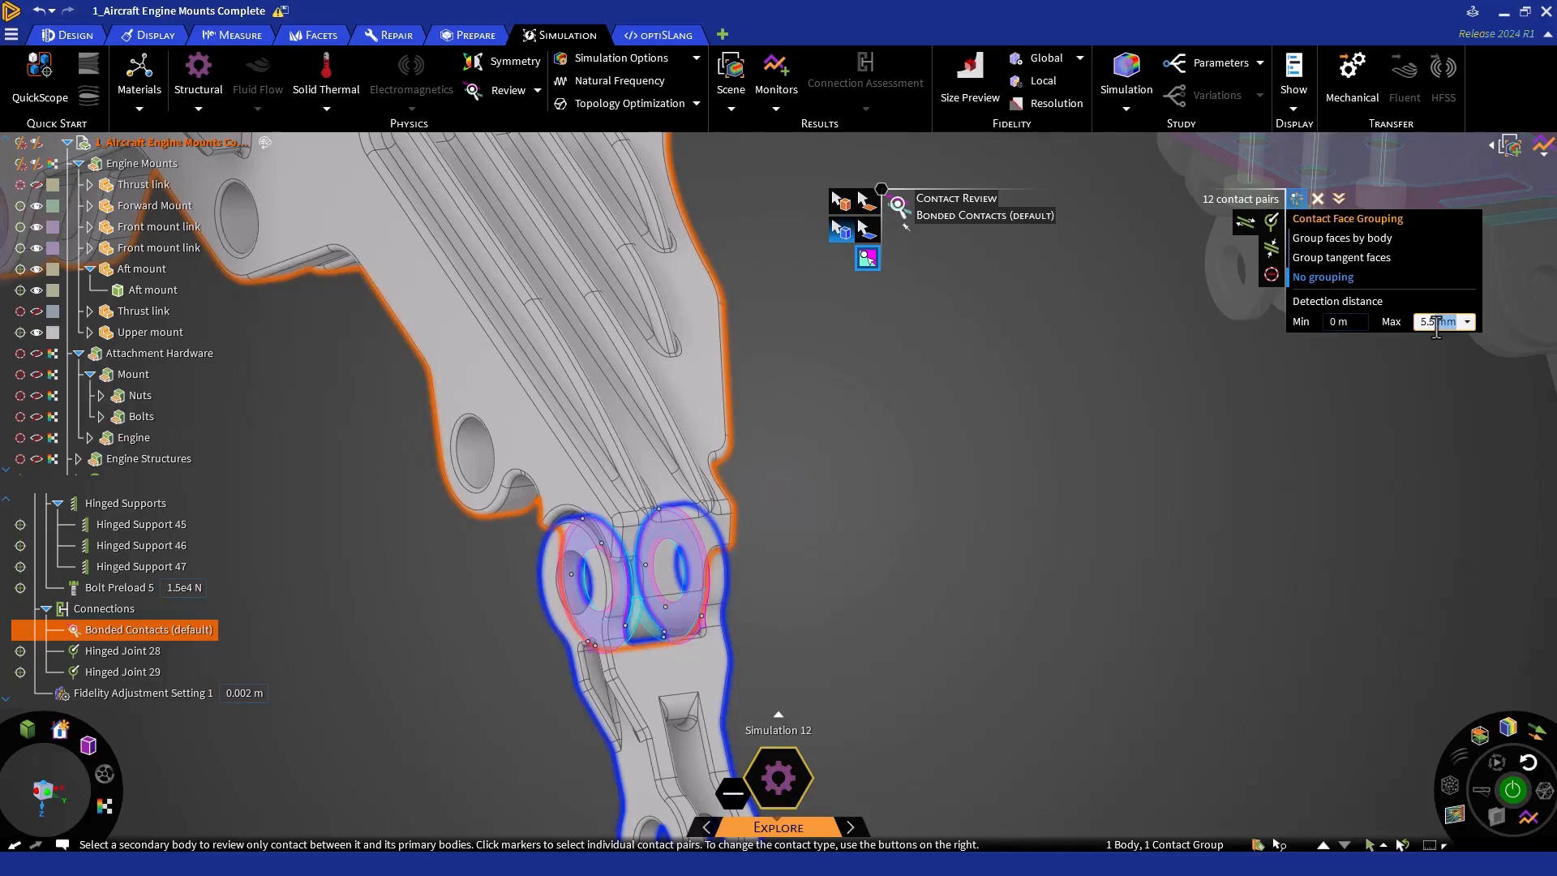
pyautogui.press('Return')
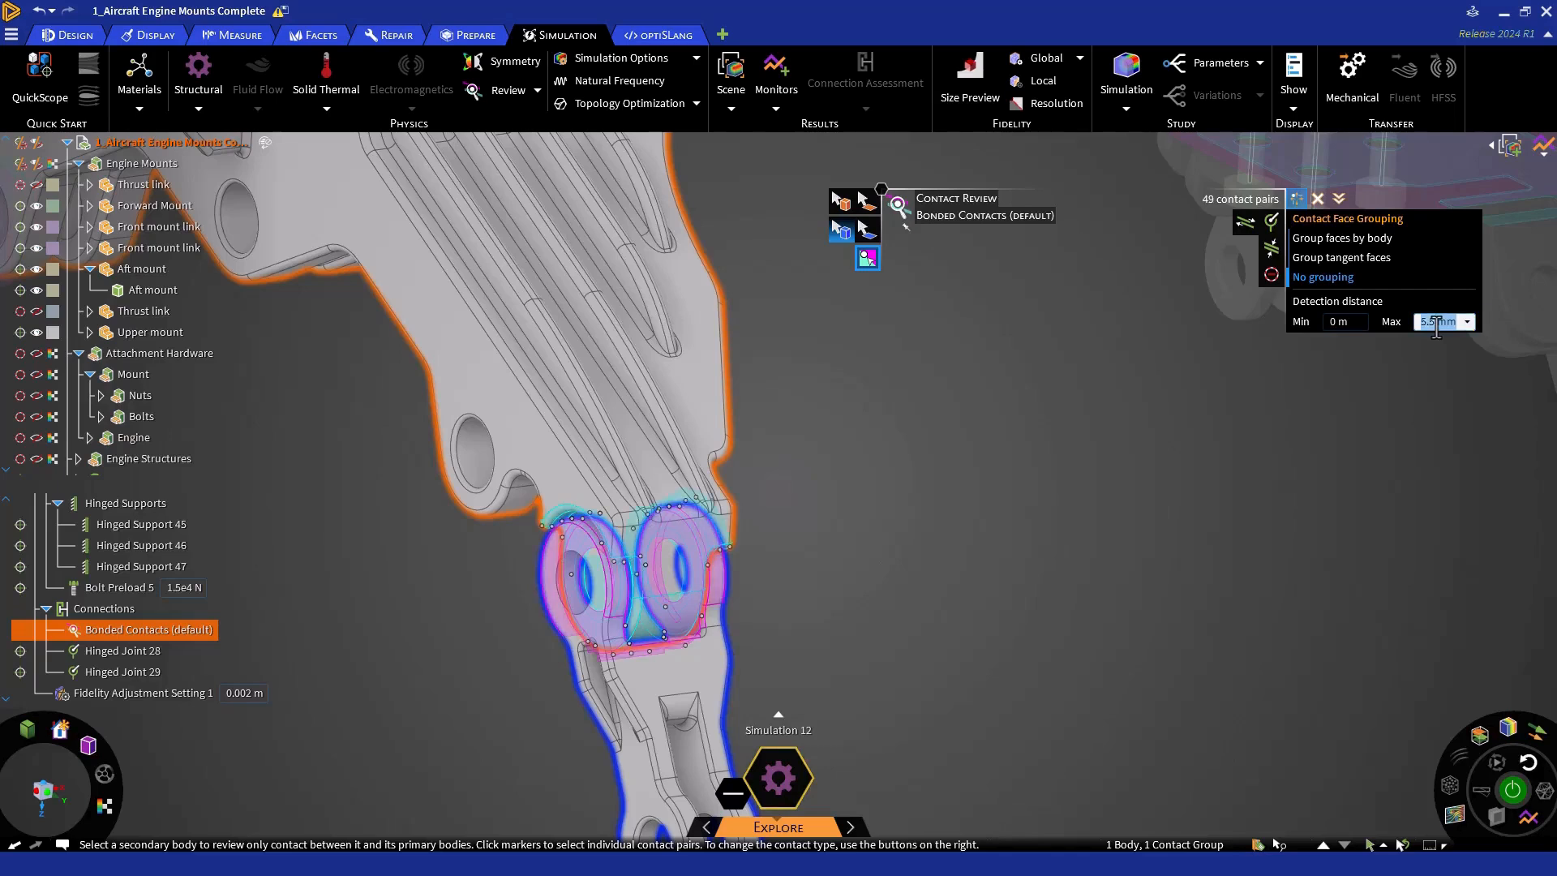
pyautogui.click(1342, 371)
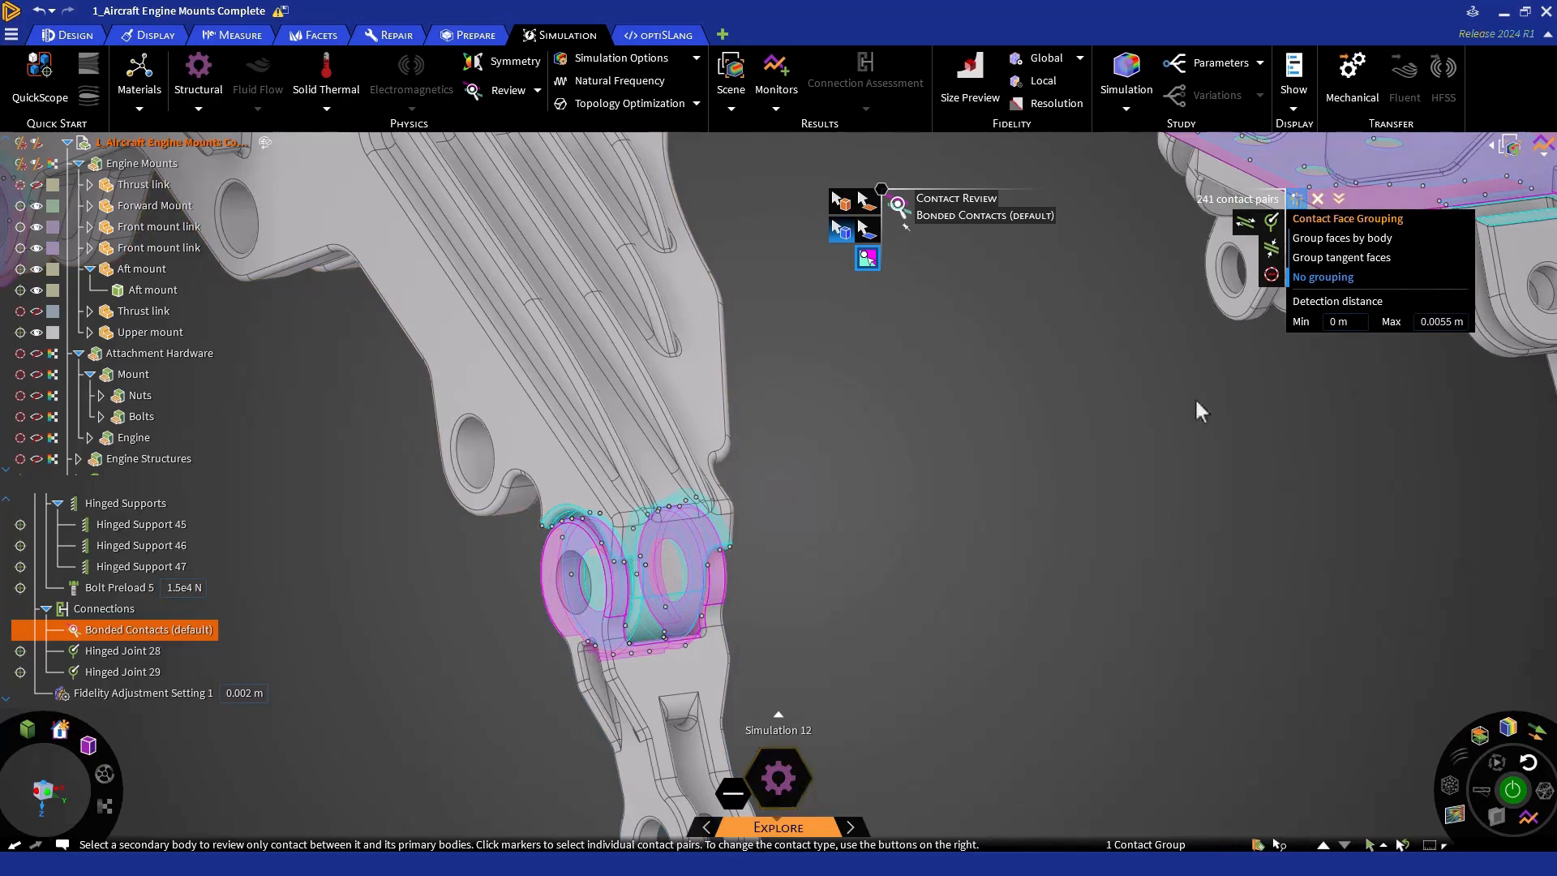
pyautogui.scroll(-3, 1005, 471)
pyautogui.scroll(-1, 612, 628)
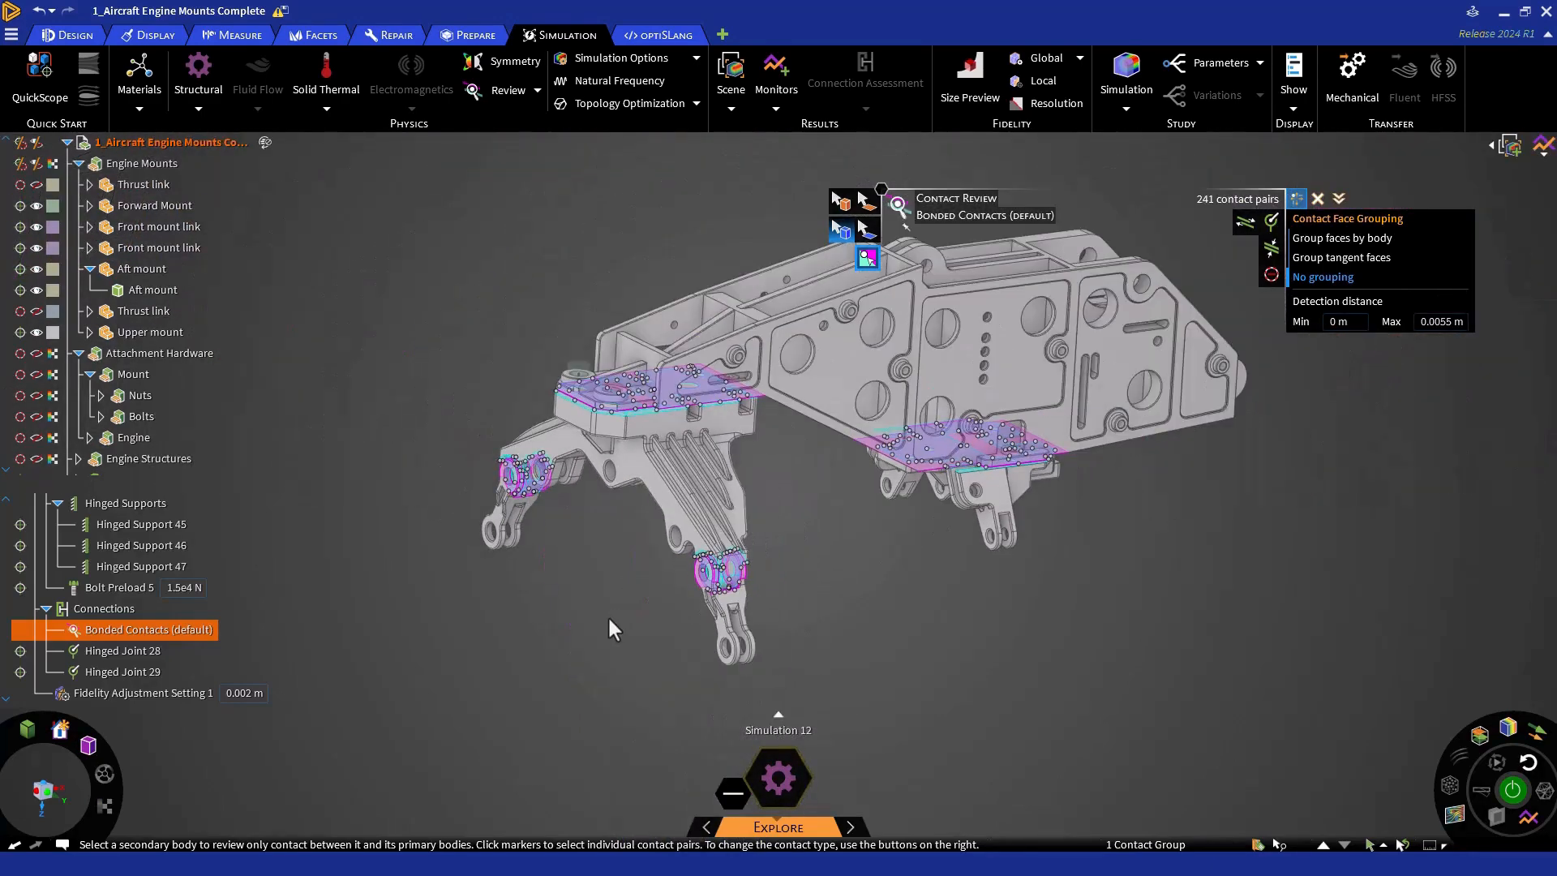
pyautogui.press('Escape')
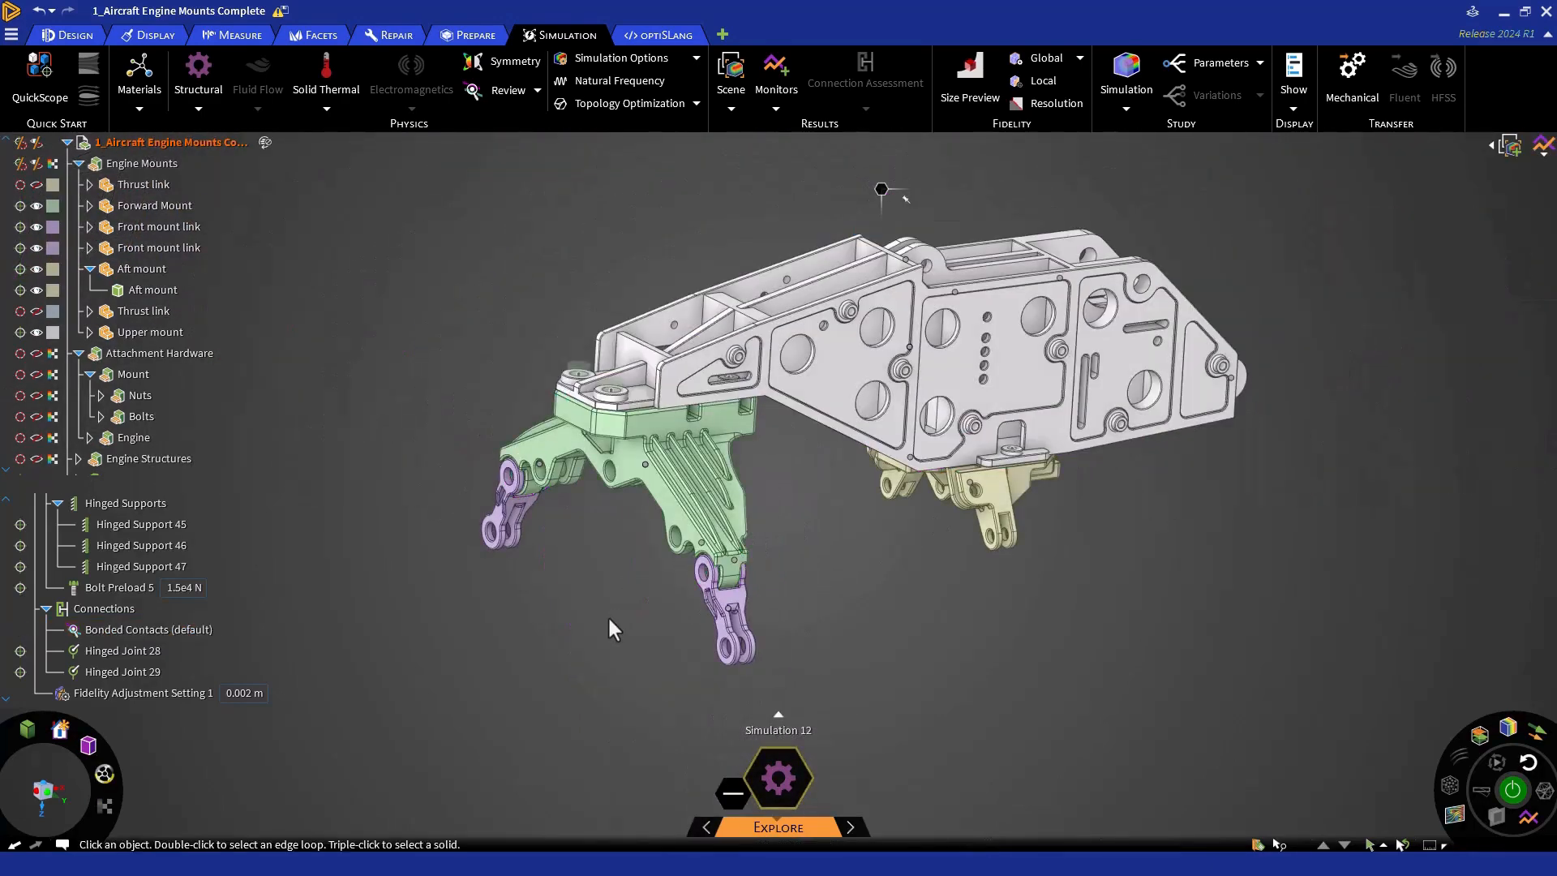
# Define a structural contact with the forward mount's concave lug face as primary and the front mount link's rounded outer face as secondary
pyautogui.click(207, 68)
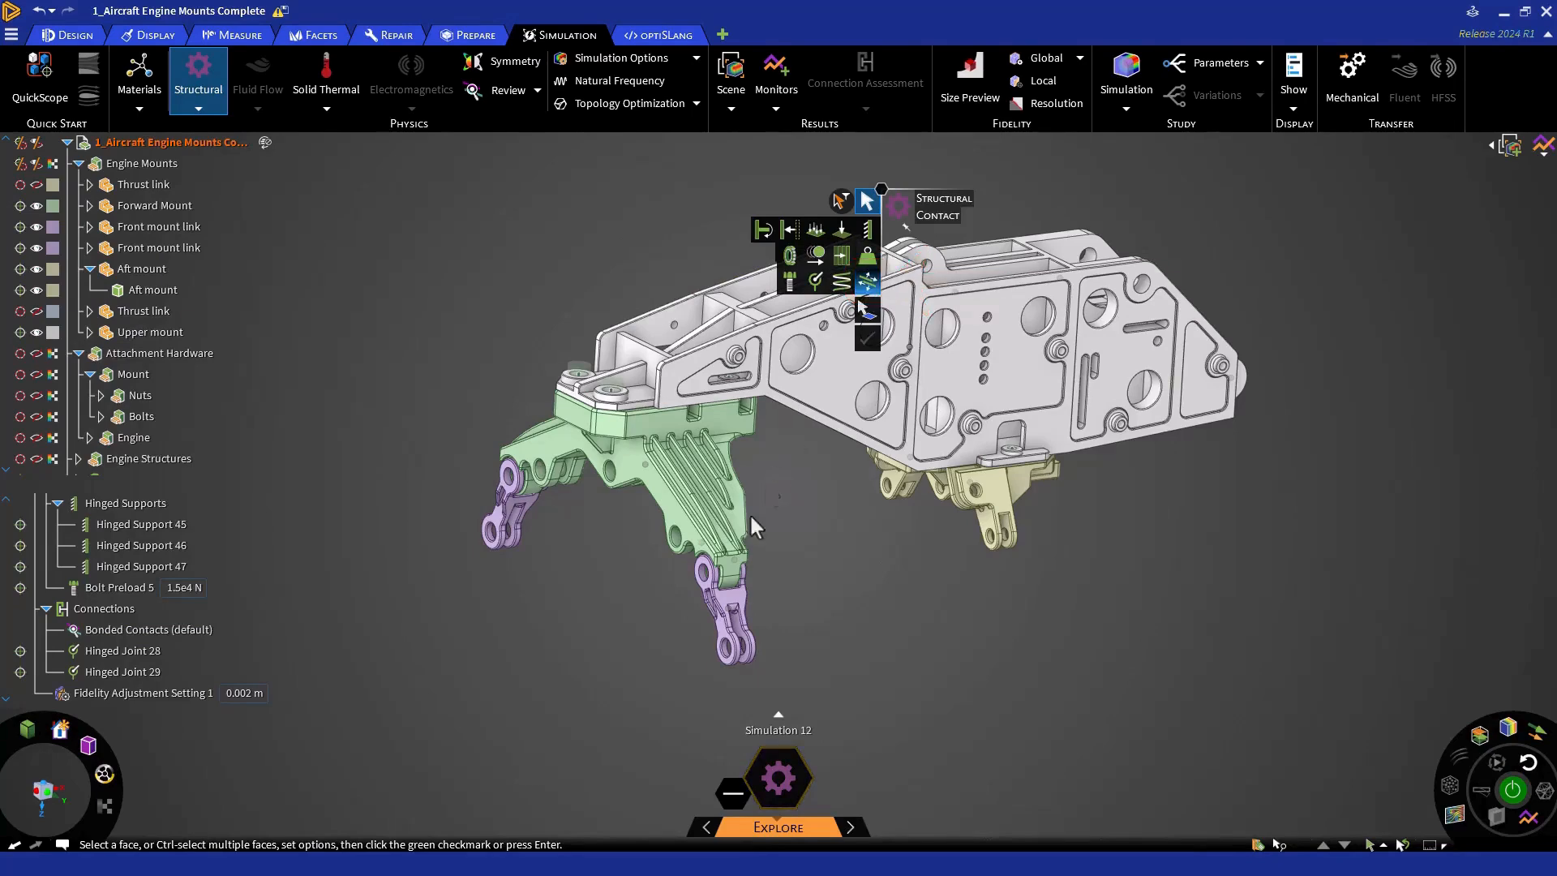
pyautogui.scroll(8, 695, 596)
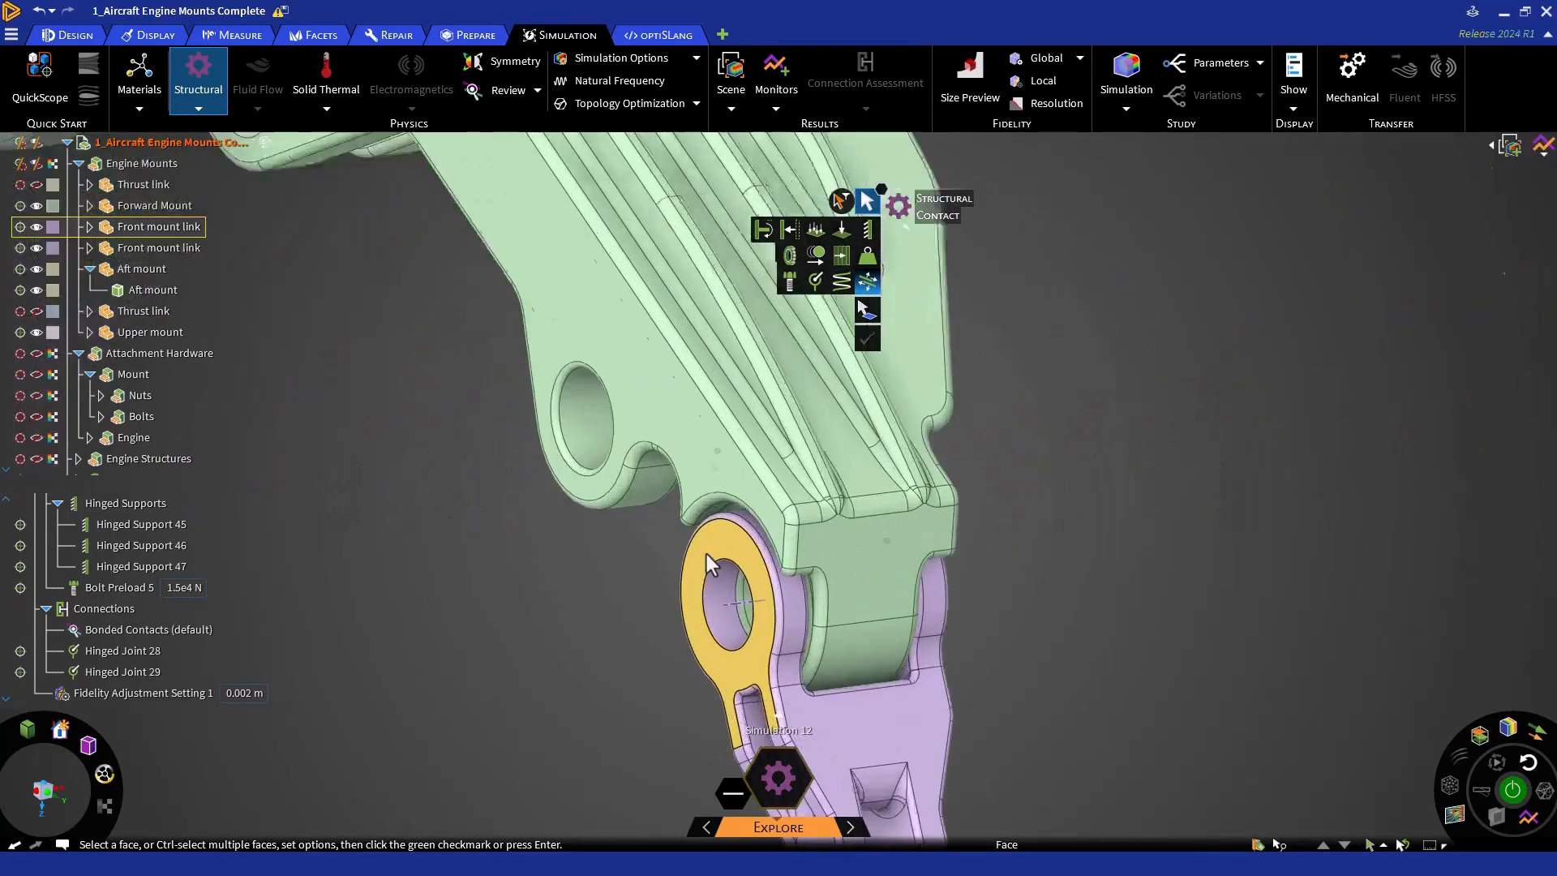
pyautogui.scroll(4, 707, 553)
pyautogui.moveTo(707, 553); pyautogui.dragTo(740, 535, button='middle')
pyautogui.click(742, 478)
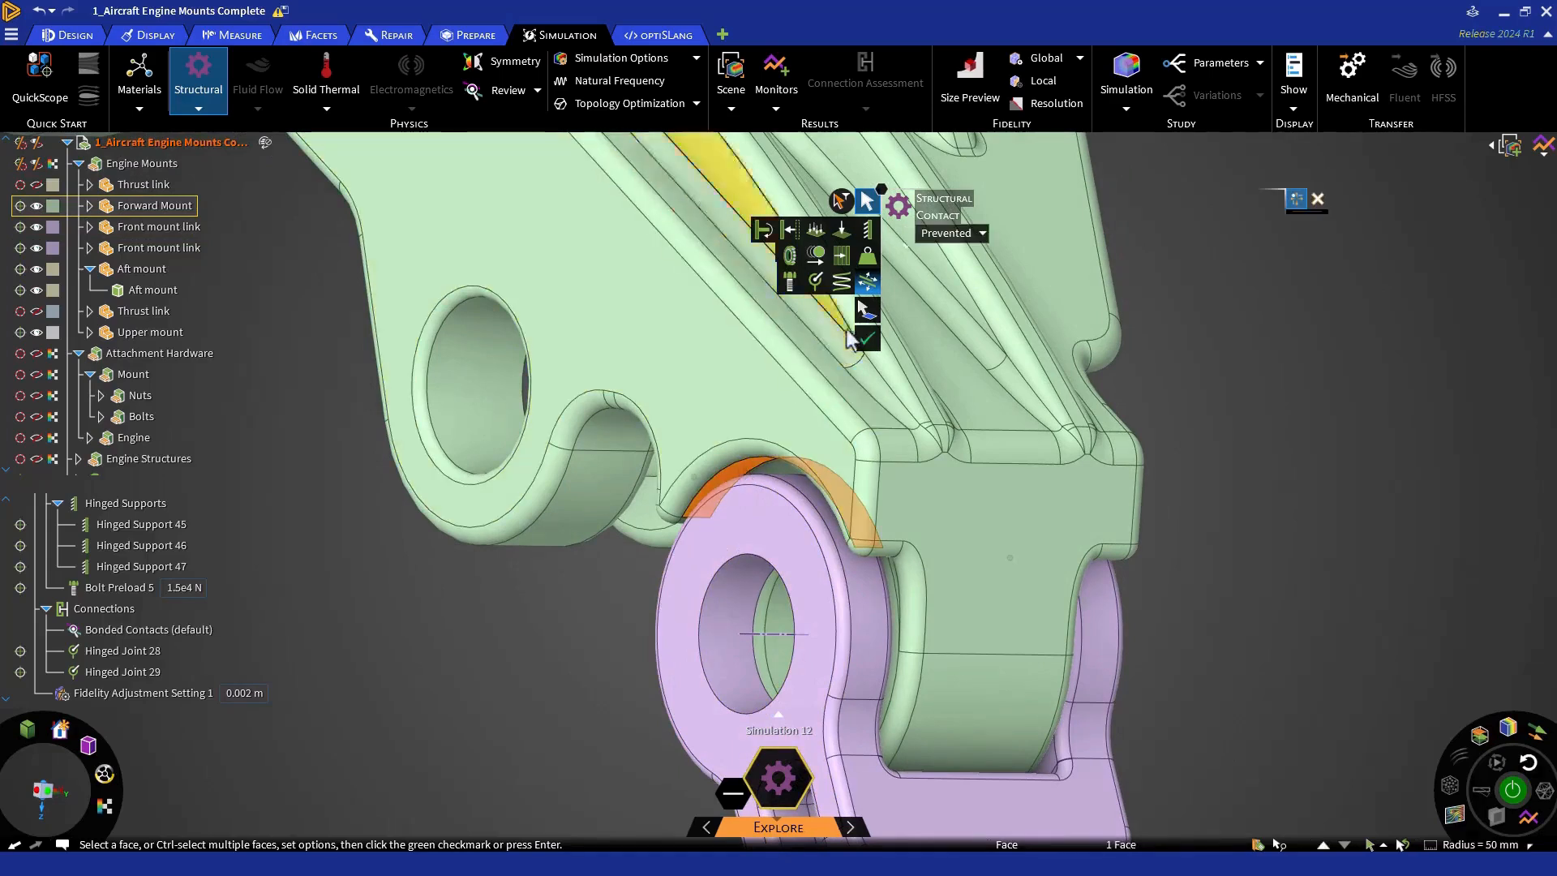
pyautogui.click(865, 309)
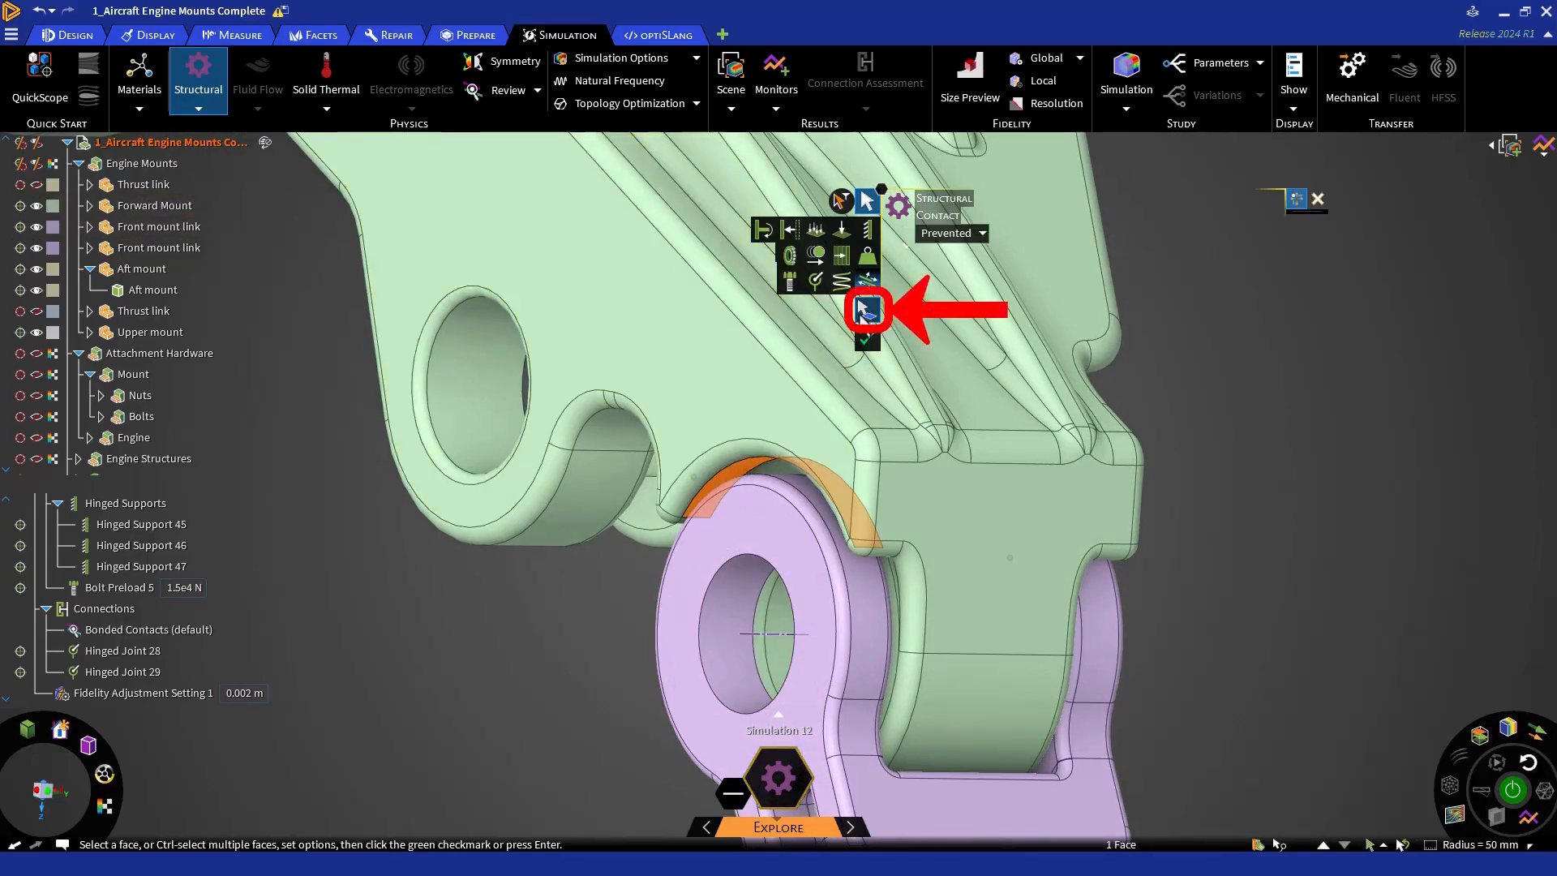
pyautogui.click(797, 489)
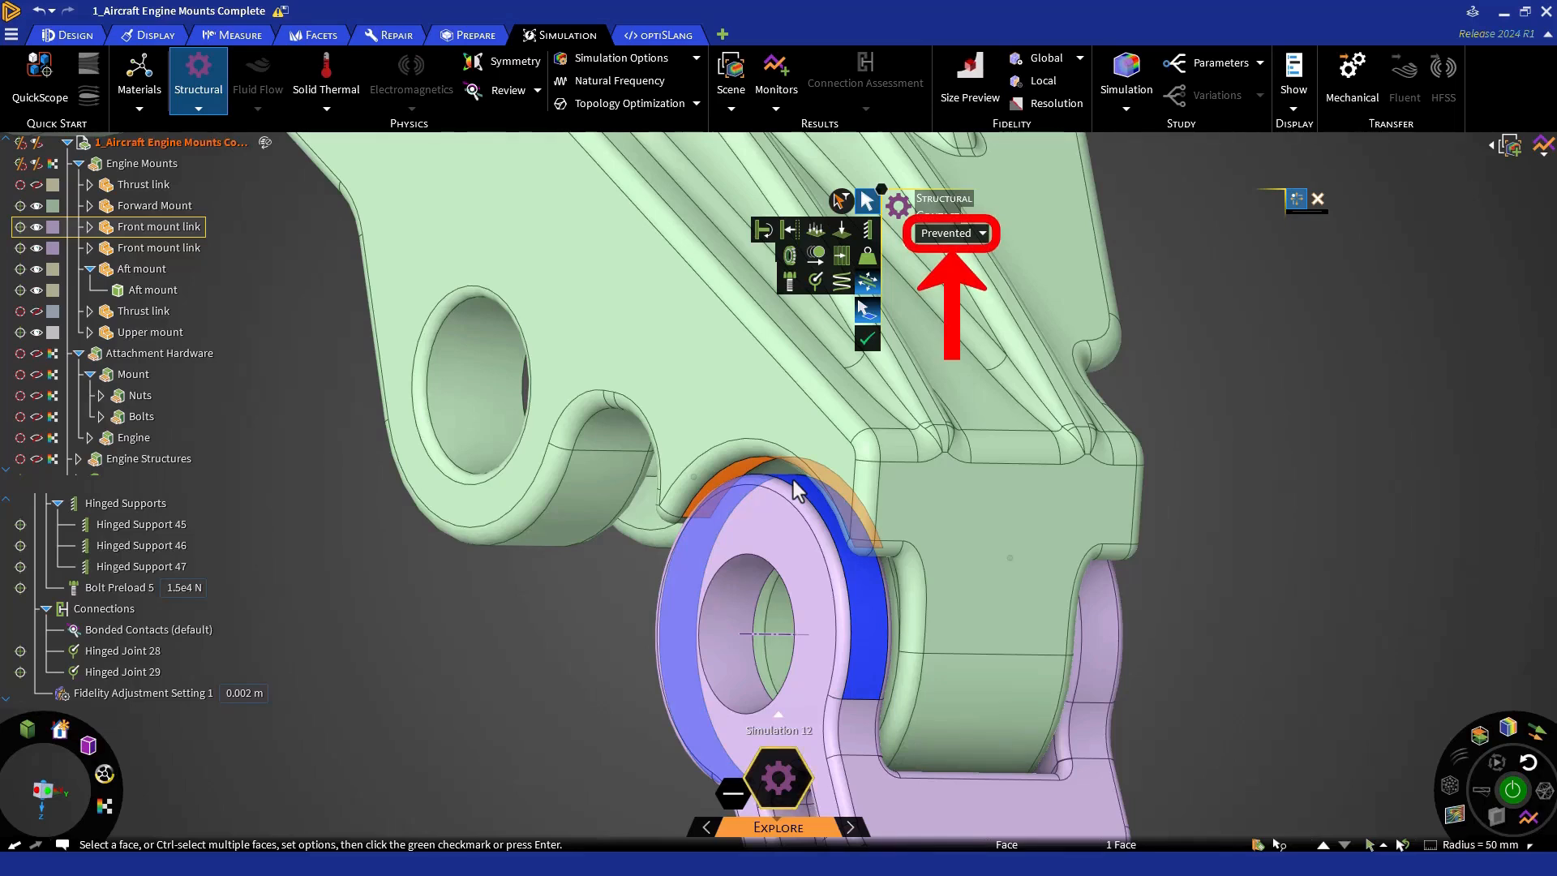
# Set the contact type to Sliding and create the contact between the two selected faces
pyautogui.click(973, 233)
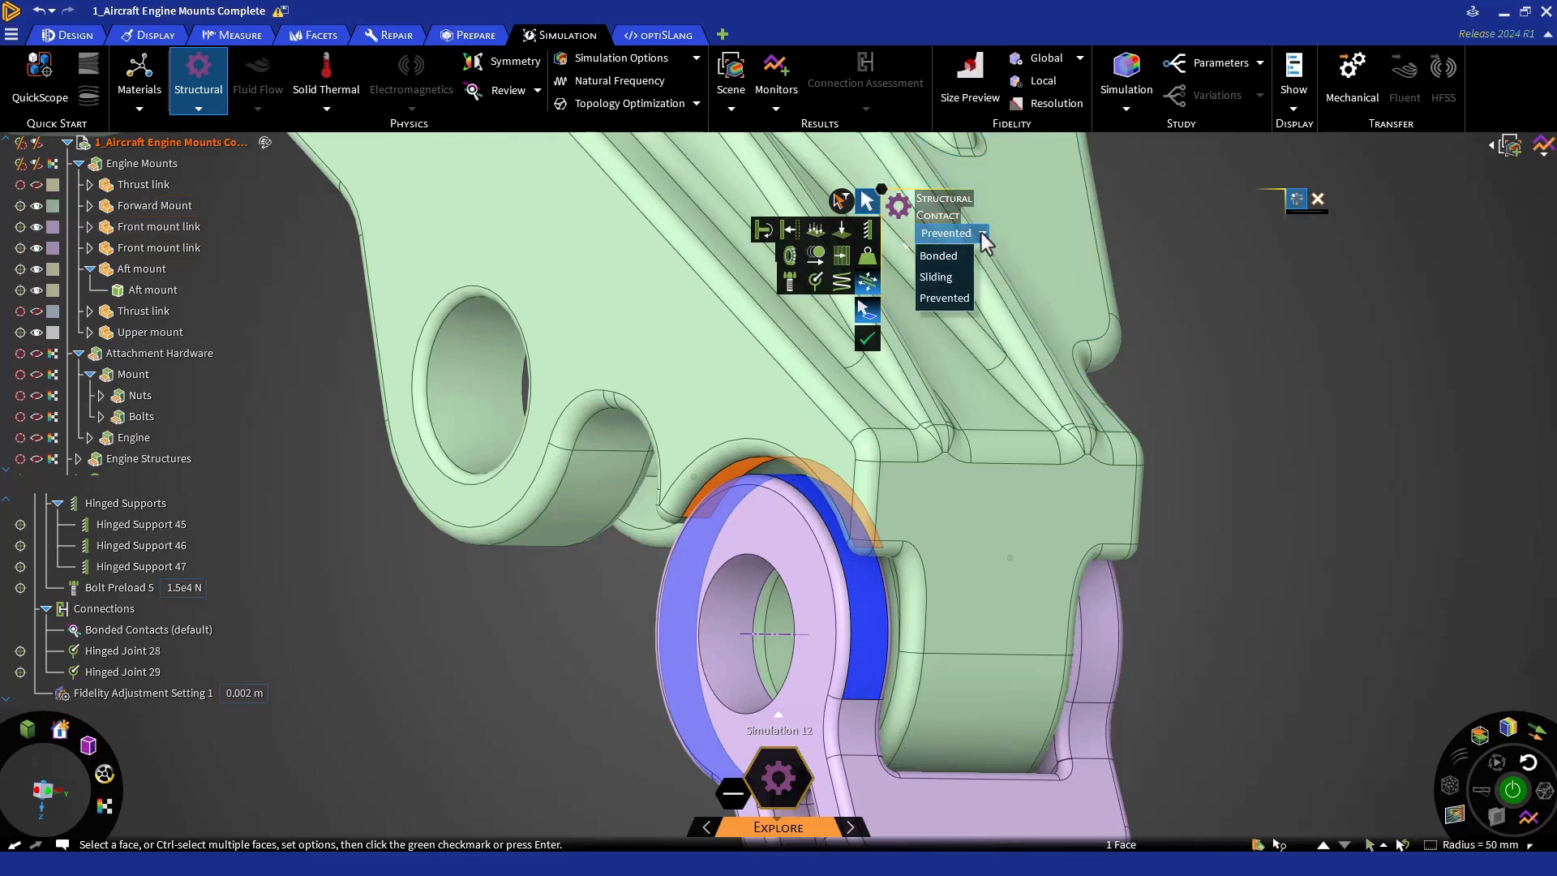
pyautogui.click(957, 276)
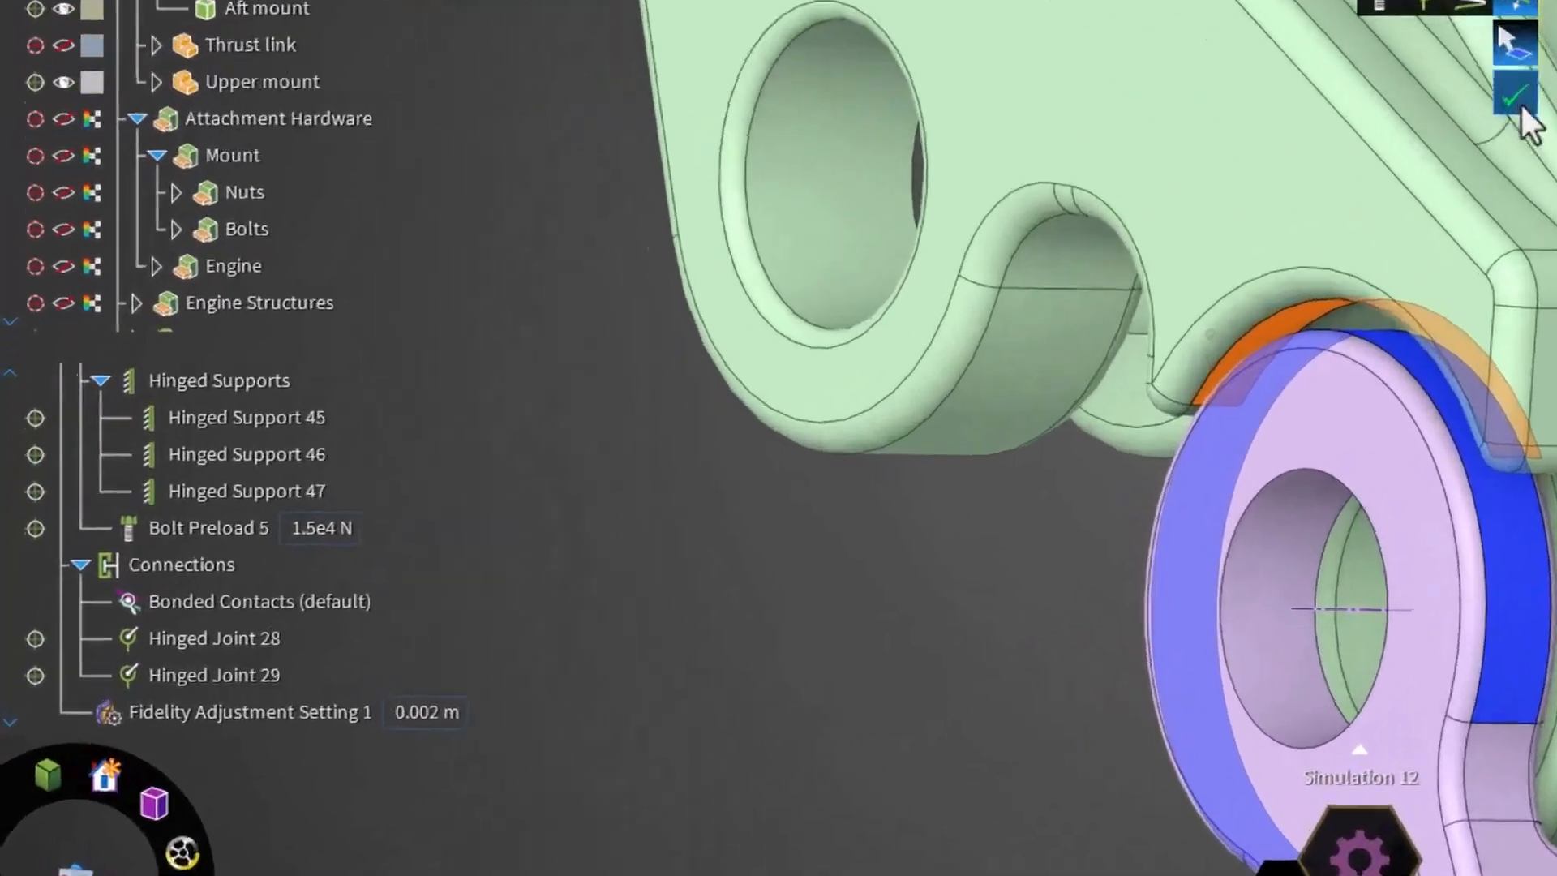
pyautogui.click(1521, 107)
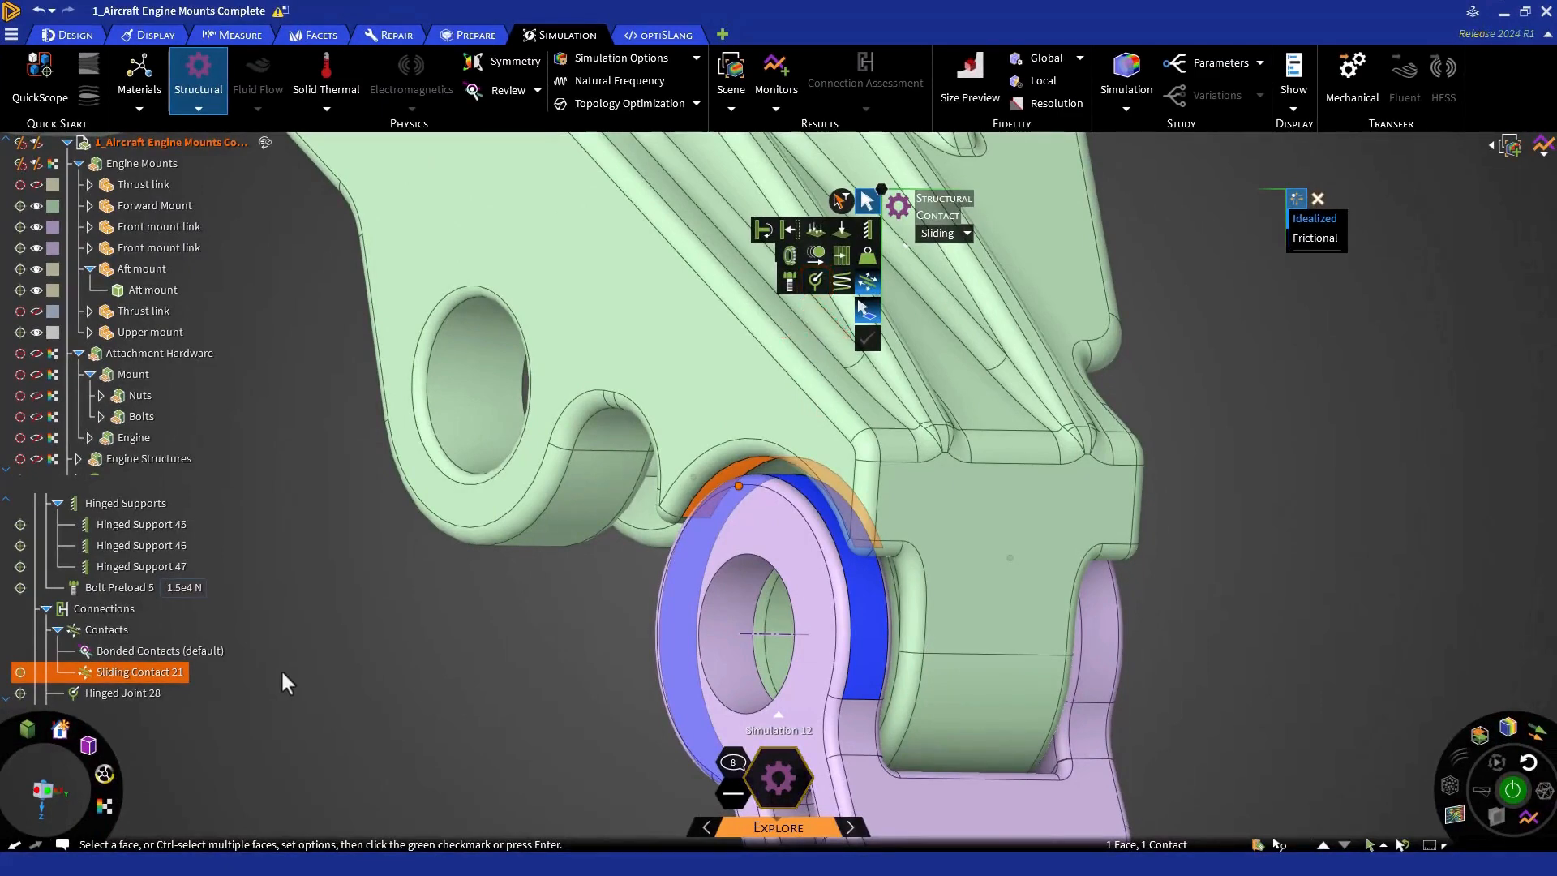
# Delete the sliding contact, exit the contact tool and restore the home view of the engine mount
pyautogui.click(283, 671)
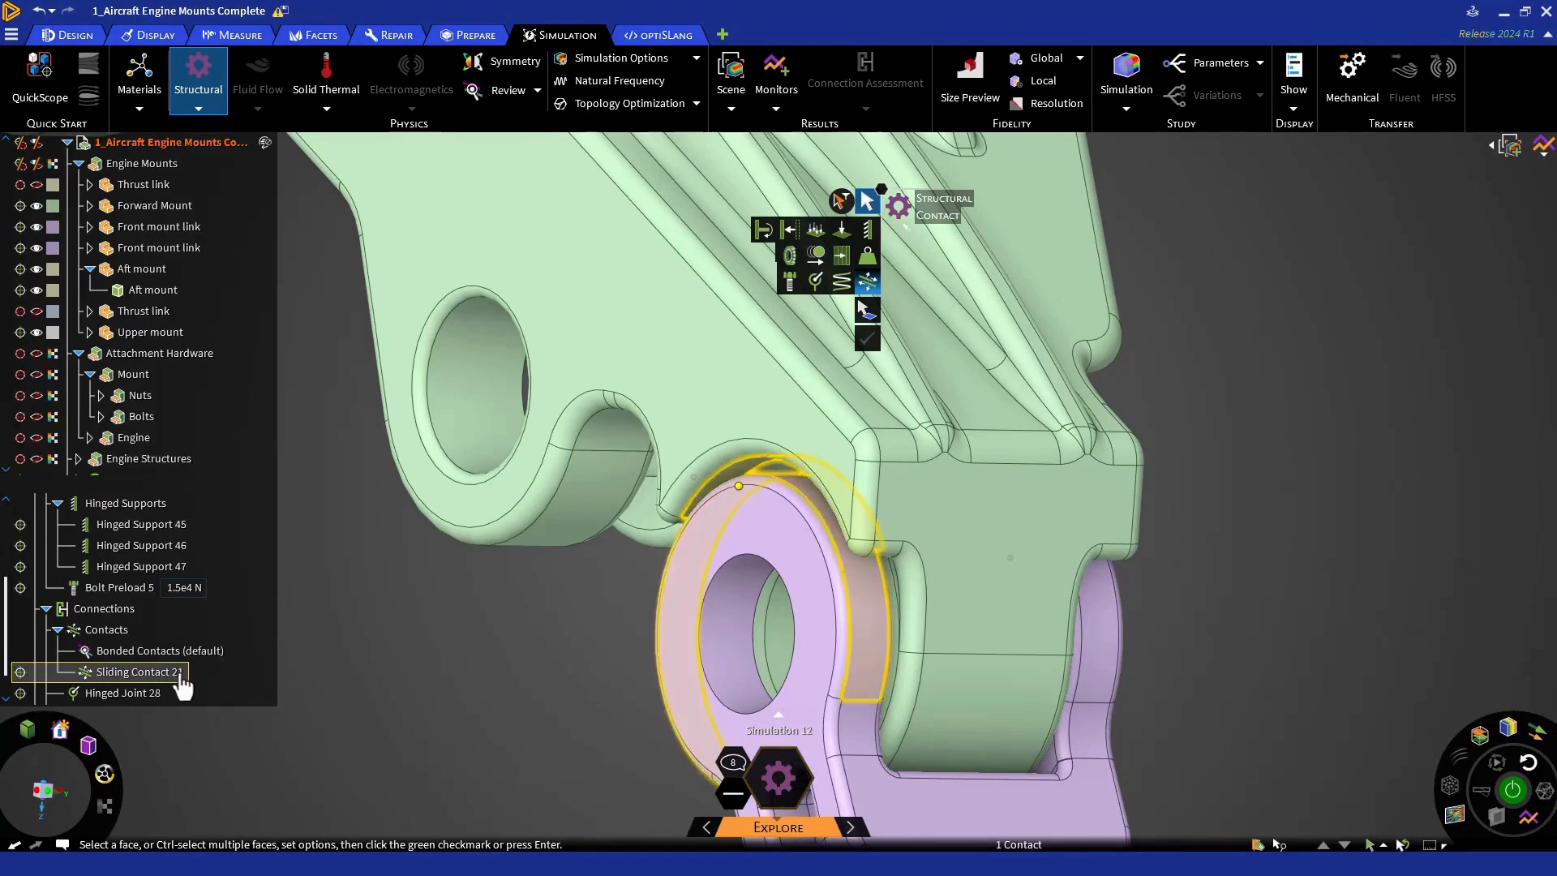
pyautogui.click(176, 674)
pyautogui.rightClick(176, 674)
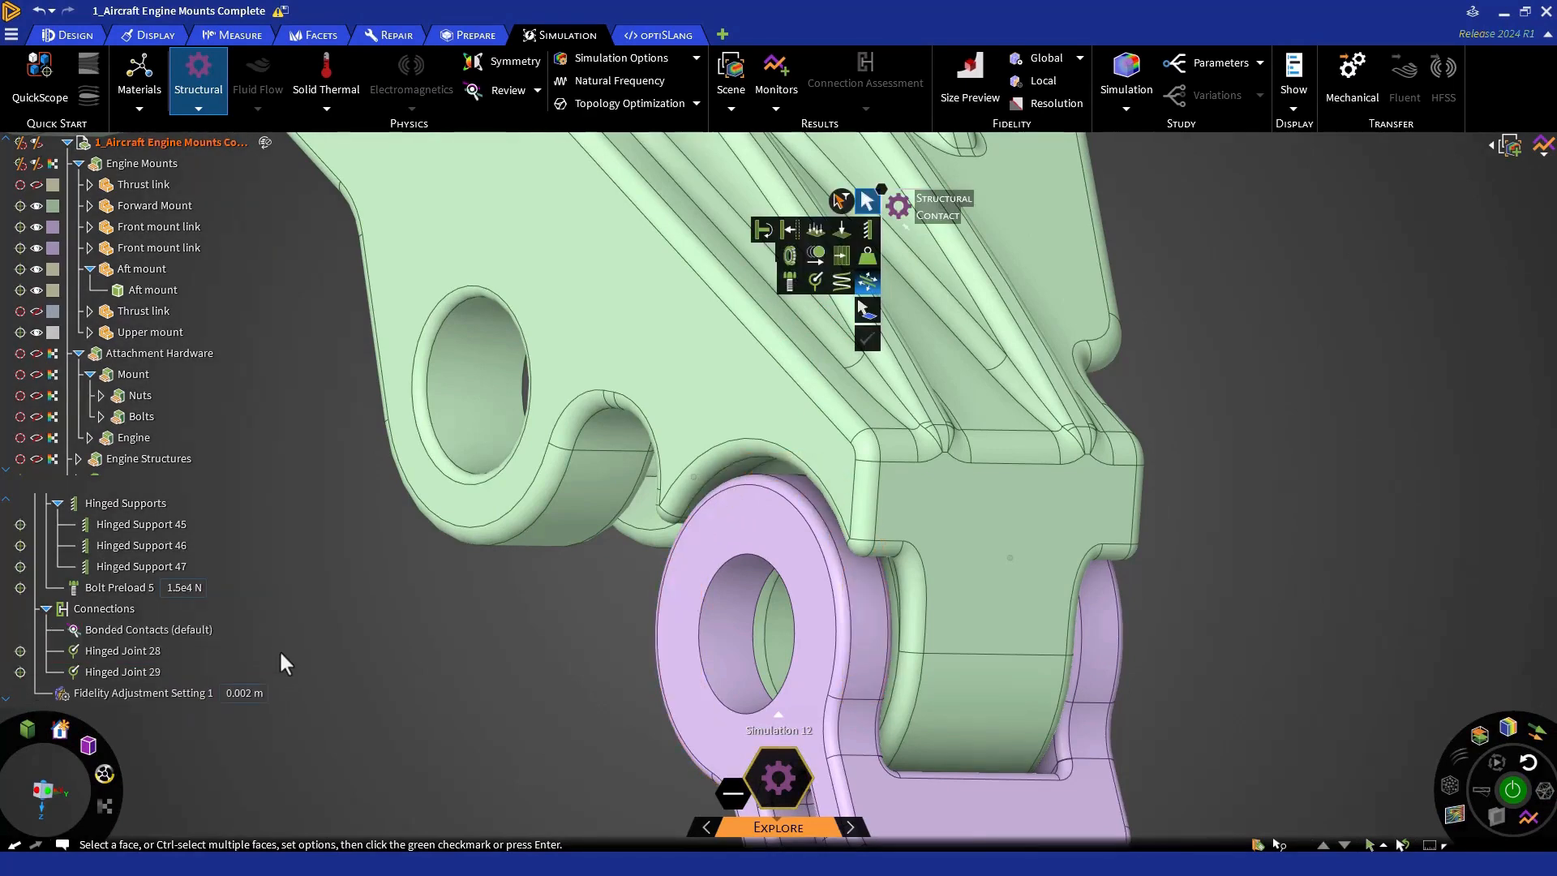
pyautogui.press('Escape')
pyautogui.press('h')
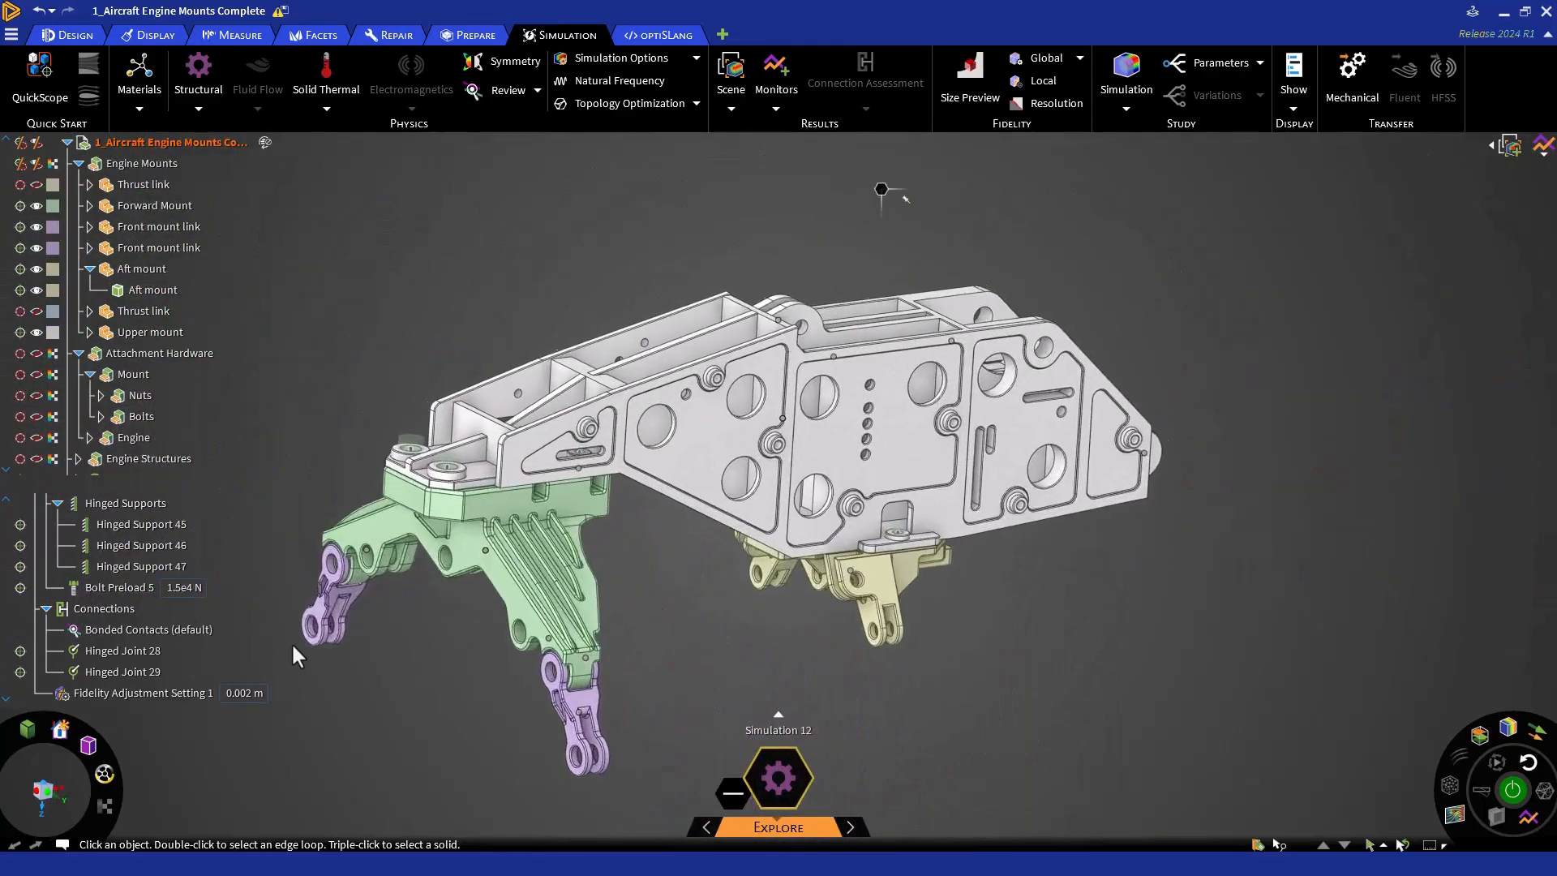
# Open the default bonded contacts for review and set the contact face grouping to No grouping
pyautogui.click(210, 636)
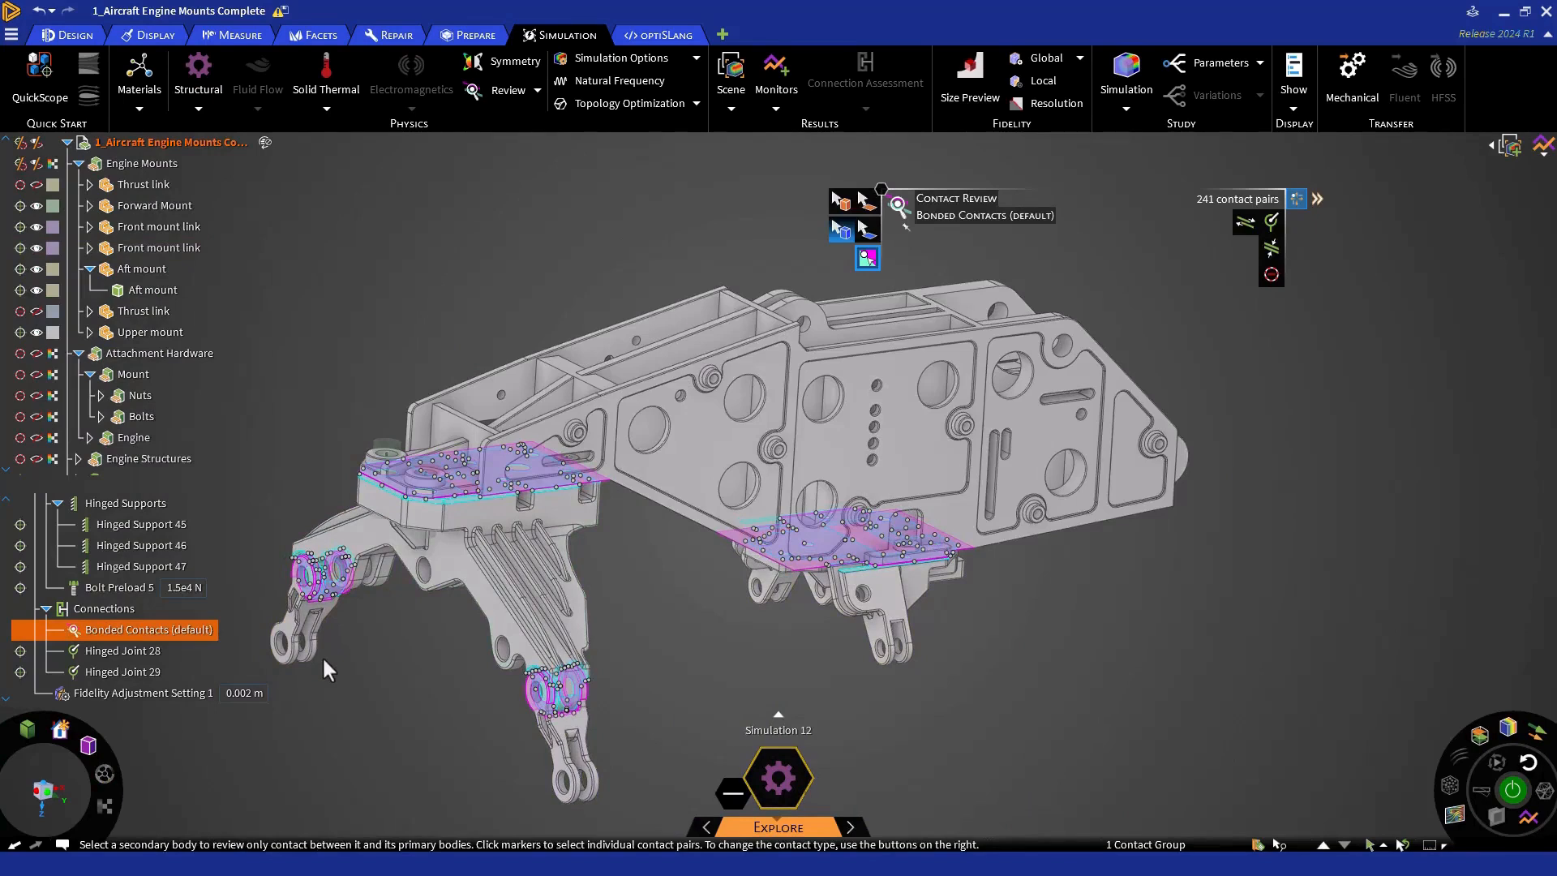
pyautogui.click(1317, 199)
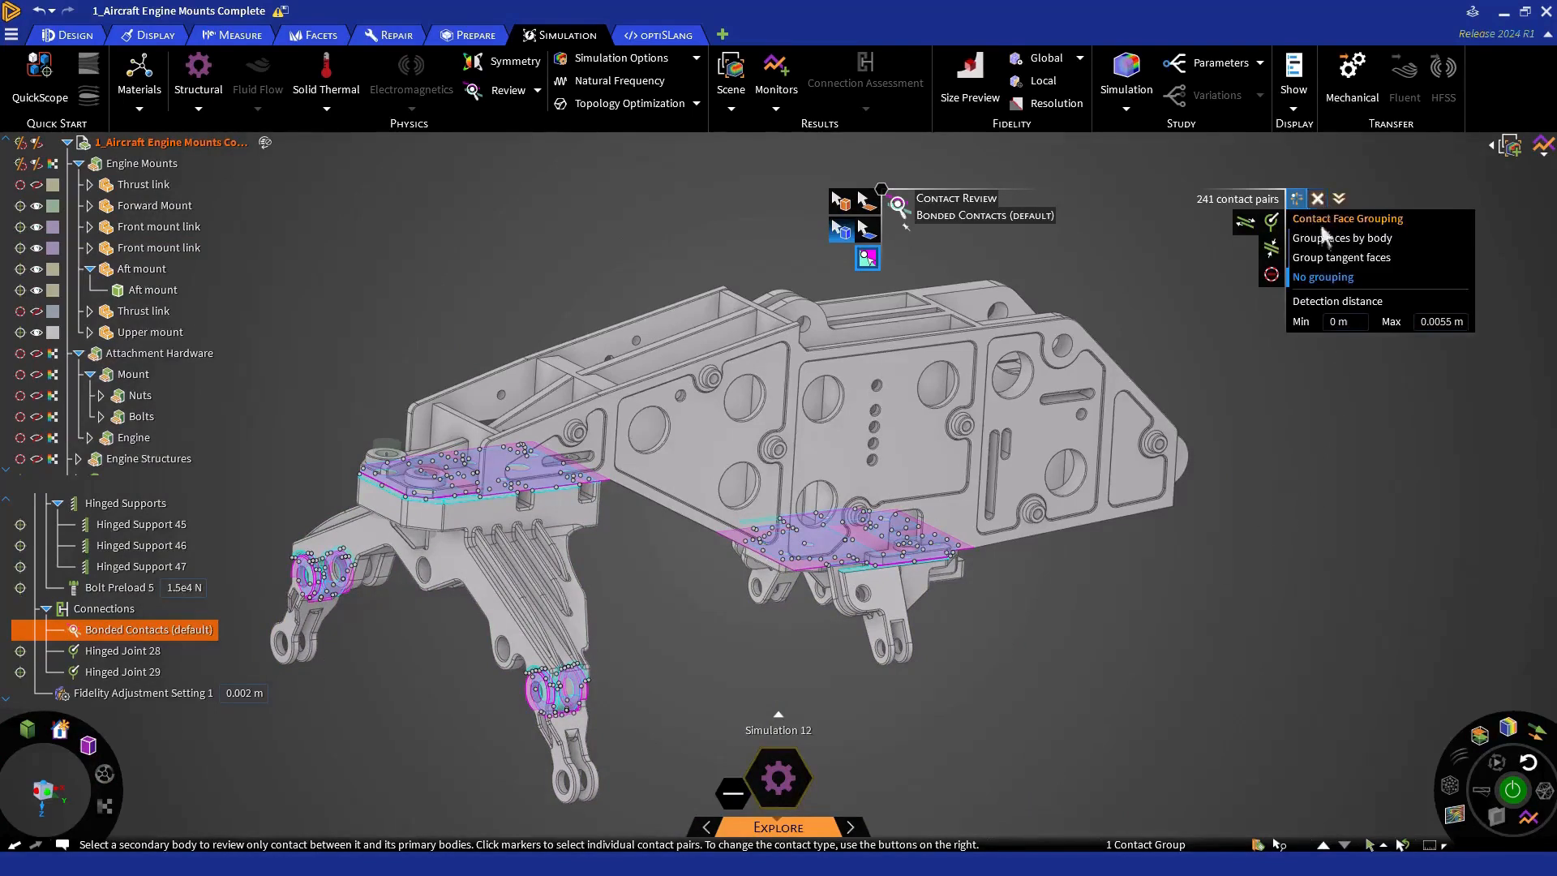
pyautogui.click(1328, 280)
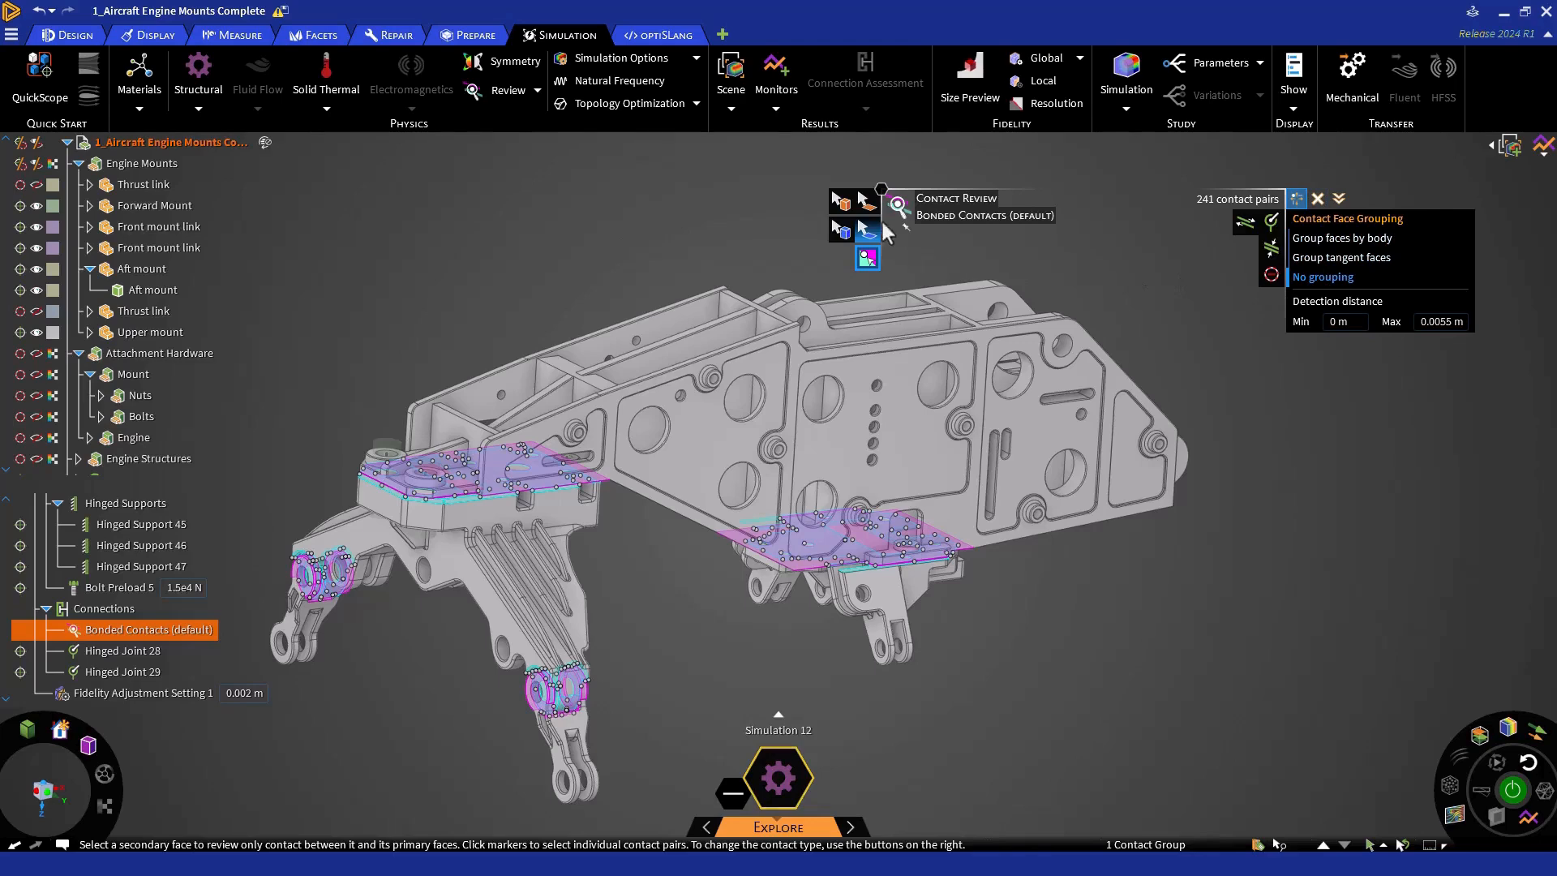
# Filter the bonded contact pairs by the aft mount's upper flange face as the primary face
pyautogui.click(866, 200)
pyautogui.click(900, 559)
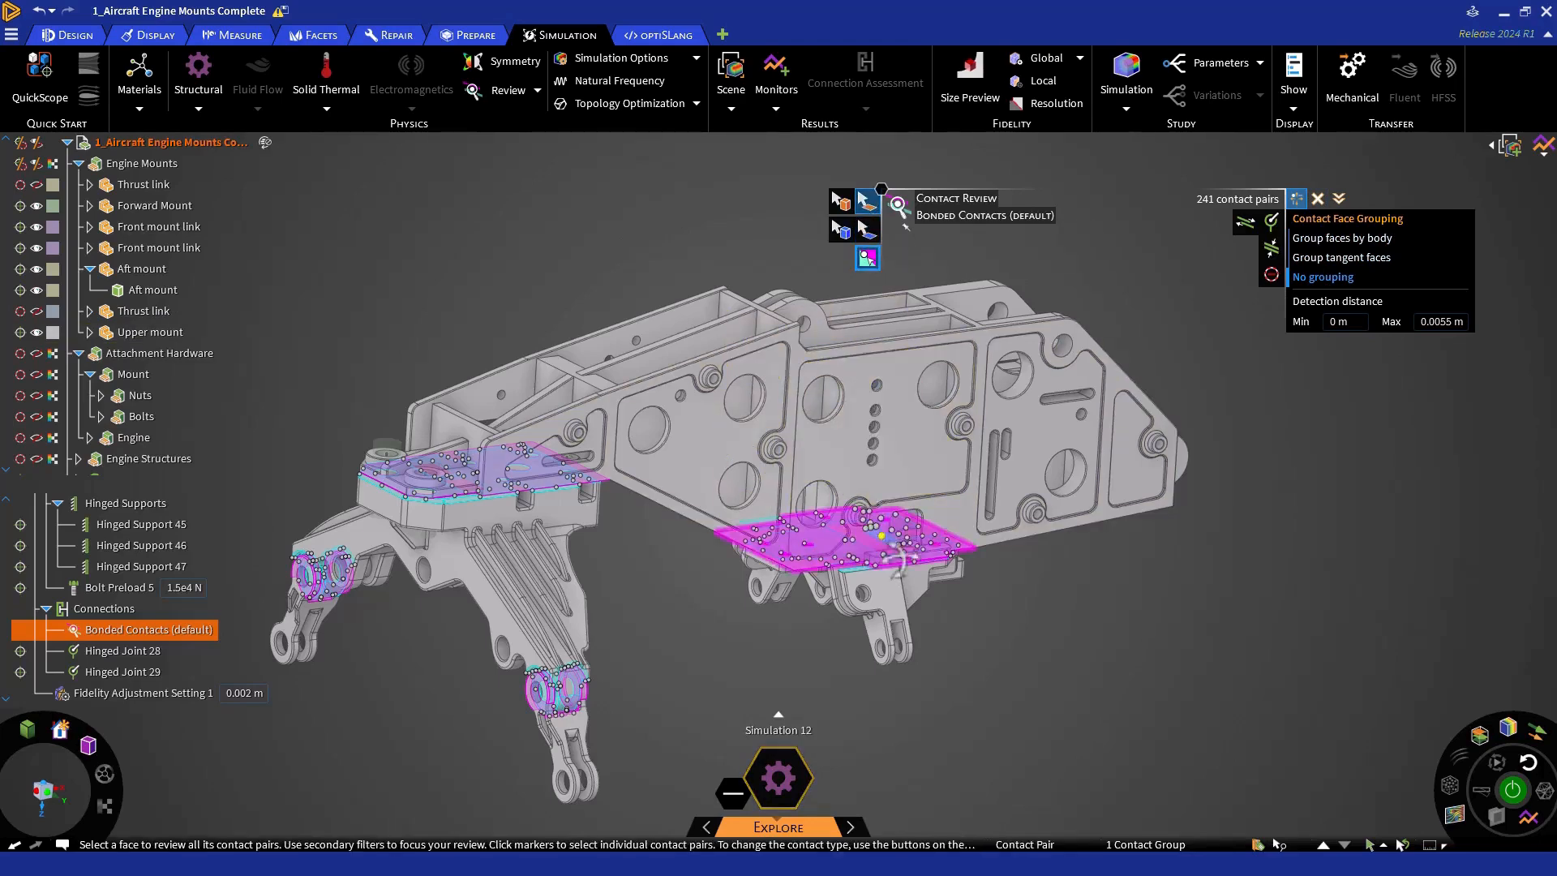
pyautogui.scroll(5, 869, 584)
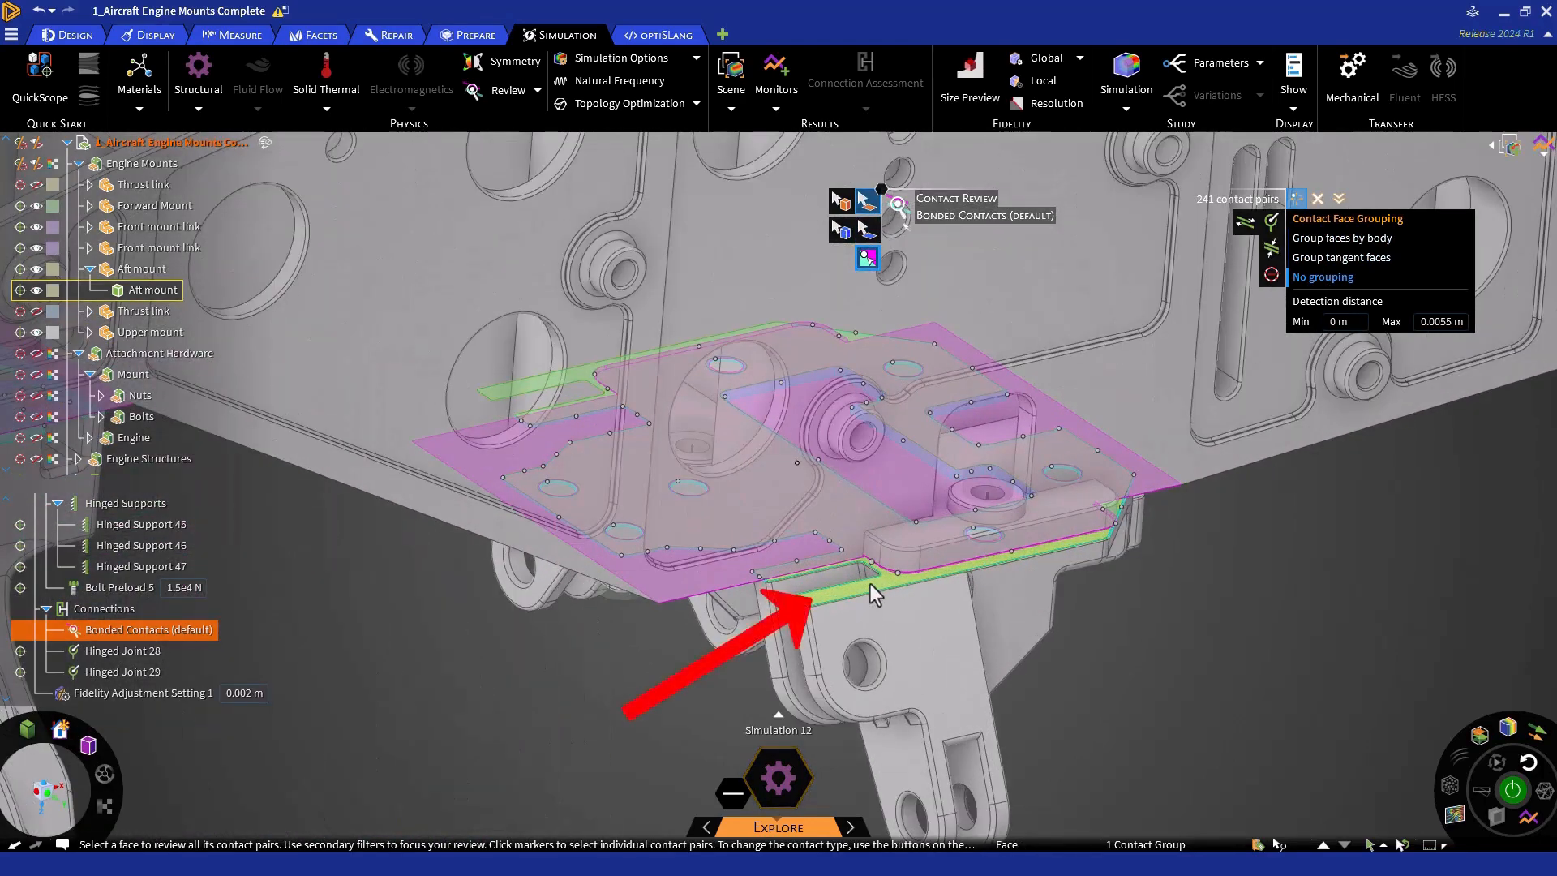
pyautogui.click(871, 586)
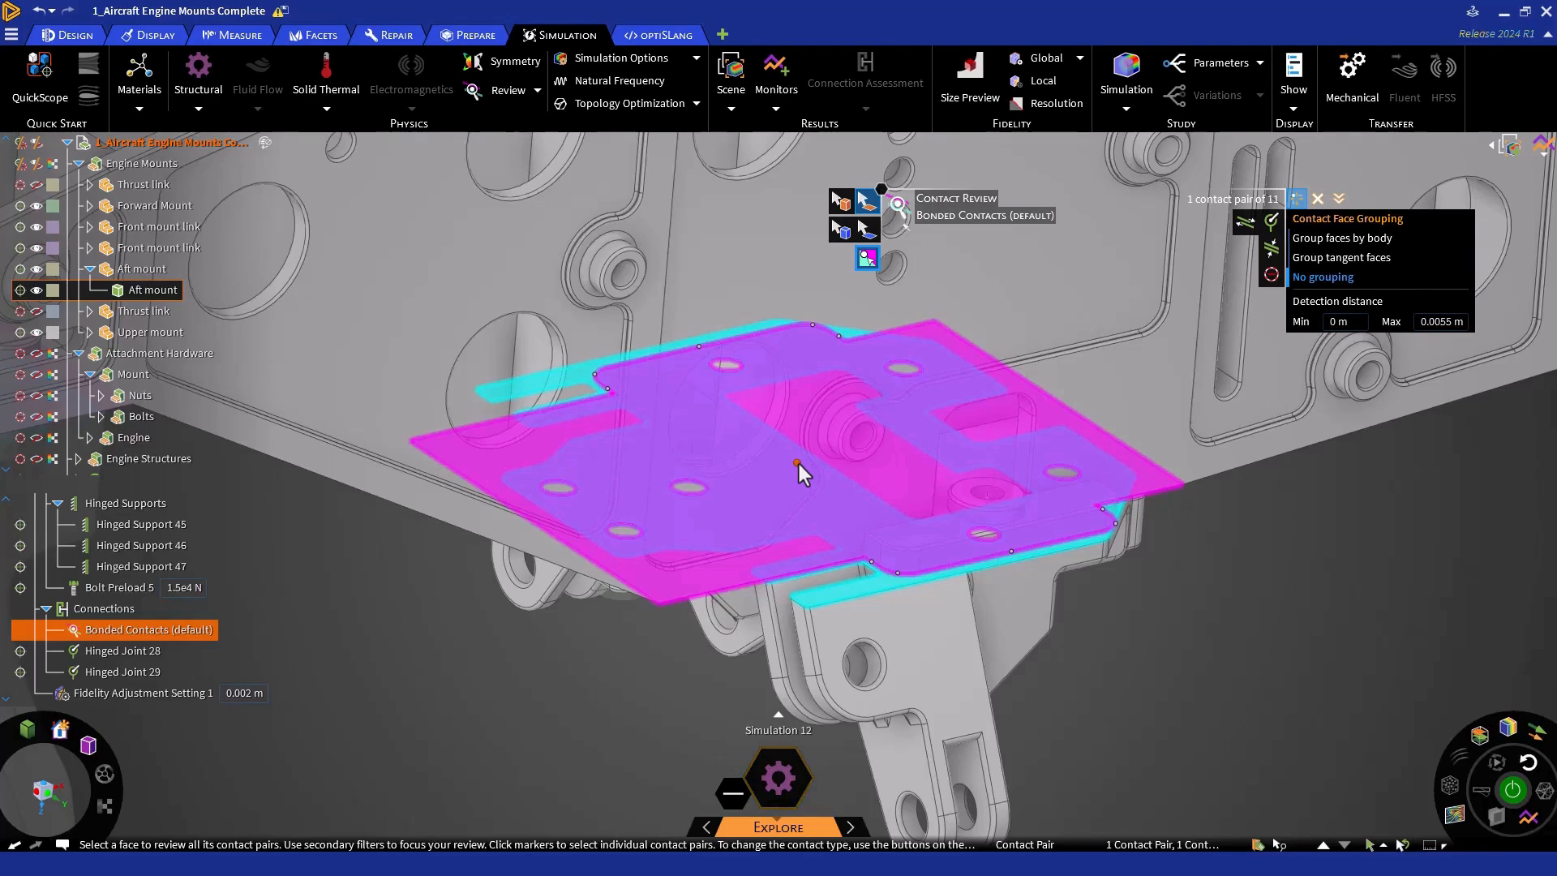
# Add the upper mount's mating underside as the secondary face filter and convert the remaining aft mount contact pair to sliding
pyautogui.click(868, 230)
pyautogui.moveTo(878, 444)
pyautogui.mouseDown(button='middle')
pyautogui.moveTo(803, 411)
pyautogui.moveTo(765, 341)
pyautogui.mouseUp(button='middle')
pyautogui.click(704, 595)
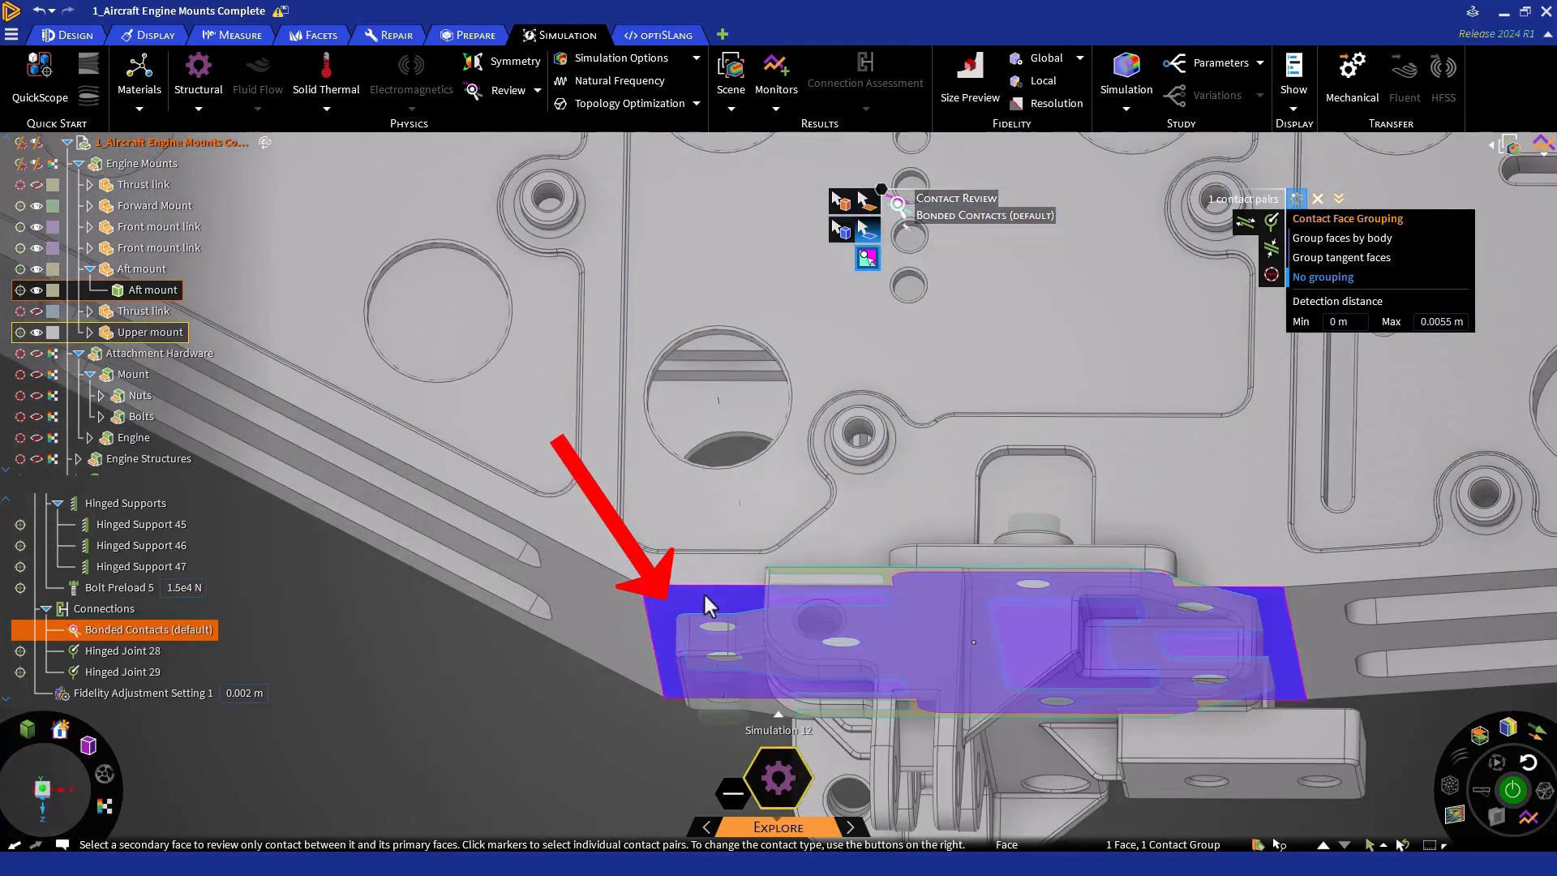
pyautogui.click(973, 642)
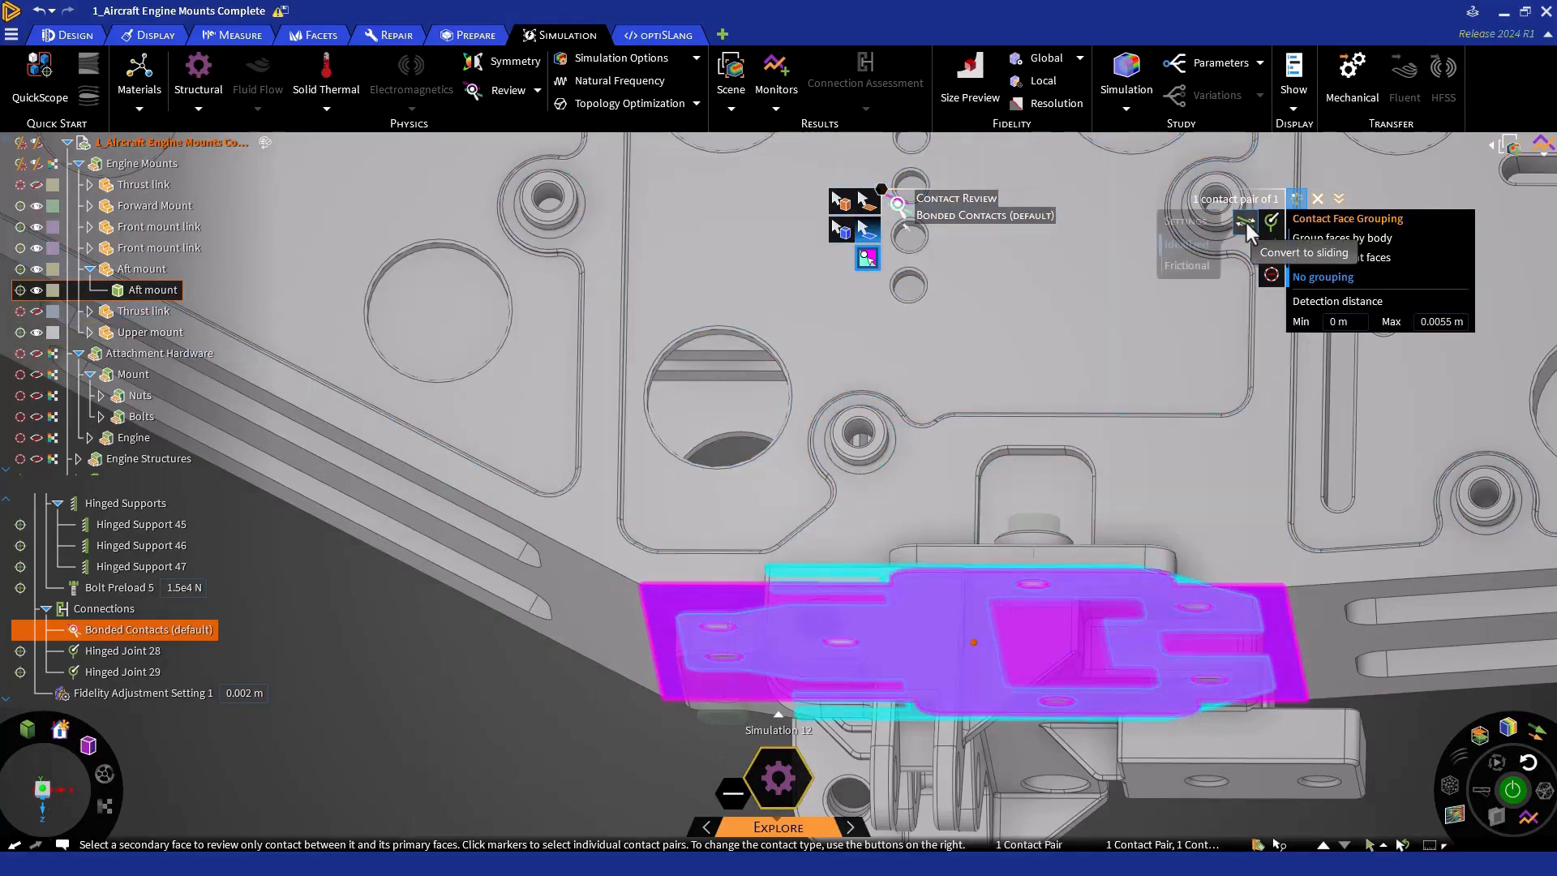
pyautogui.click(1246, 221)
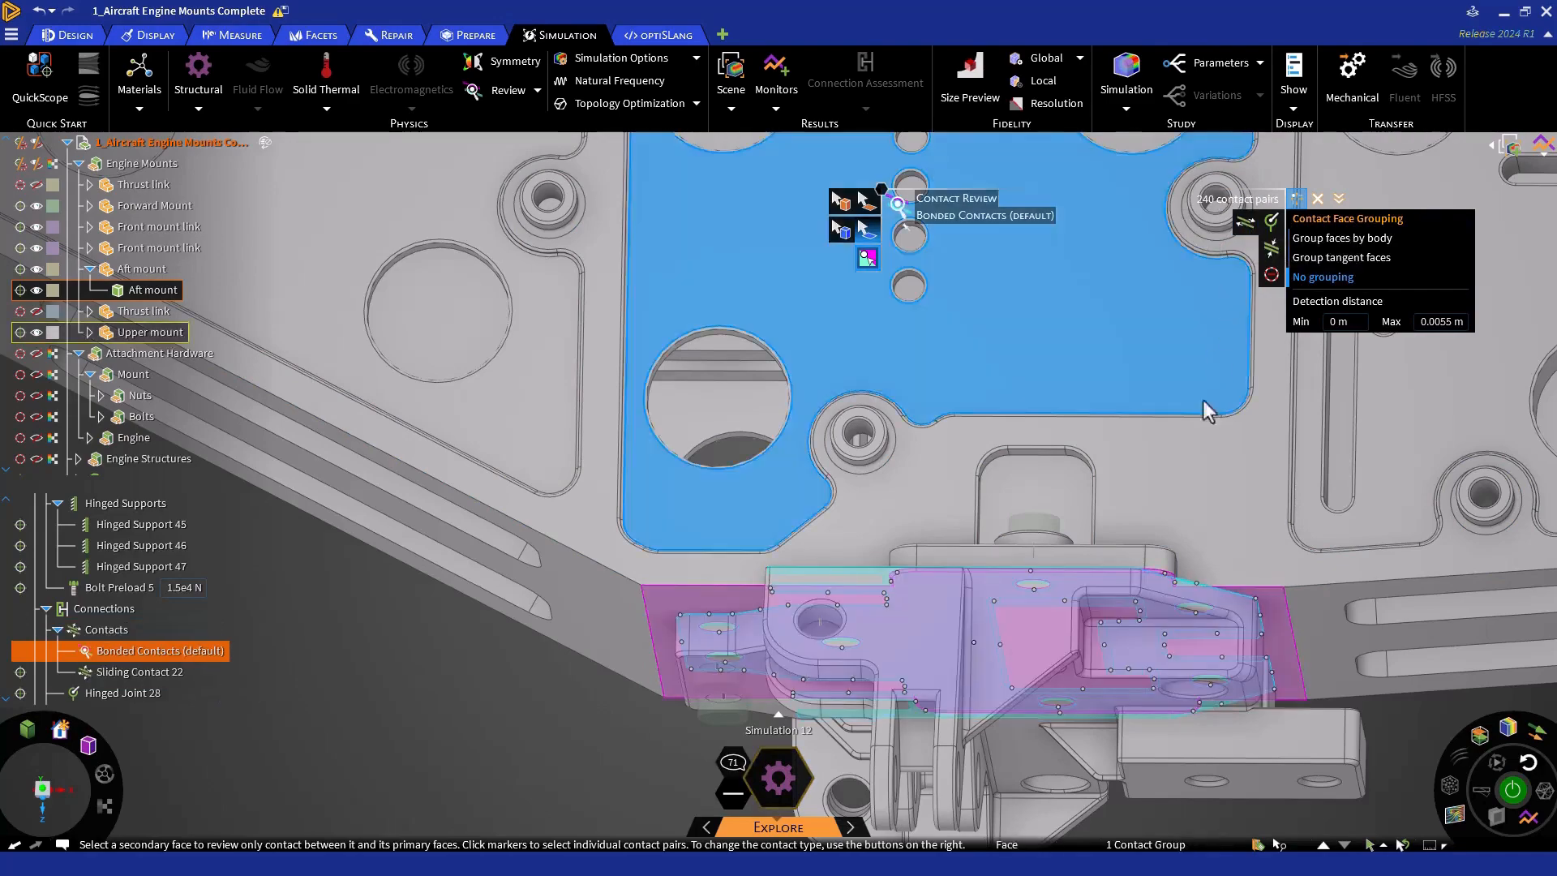
# Filter the contacts by the forward mount's top face, convert its large planar pair with the upper mount to sliding, and clear the filter
pyautogui.scroll(-6, 1228, 608)
pyautogui.scroll(6, 892, 661)
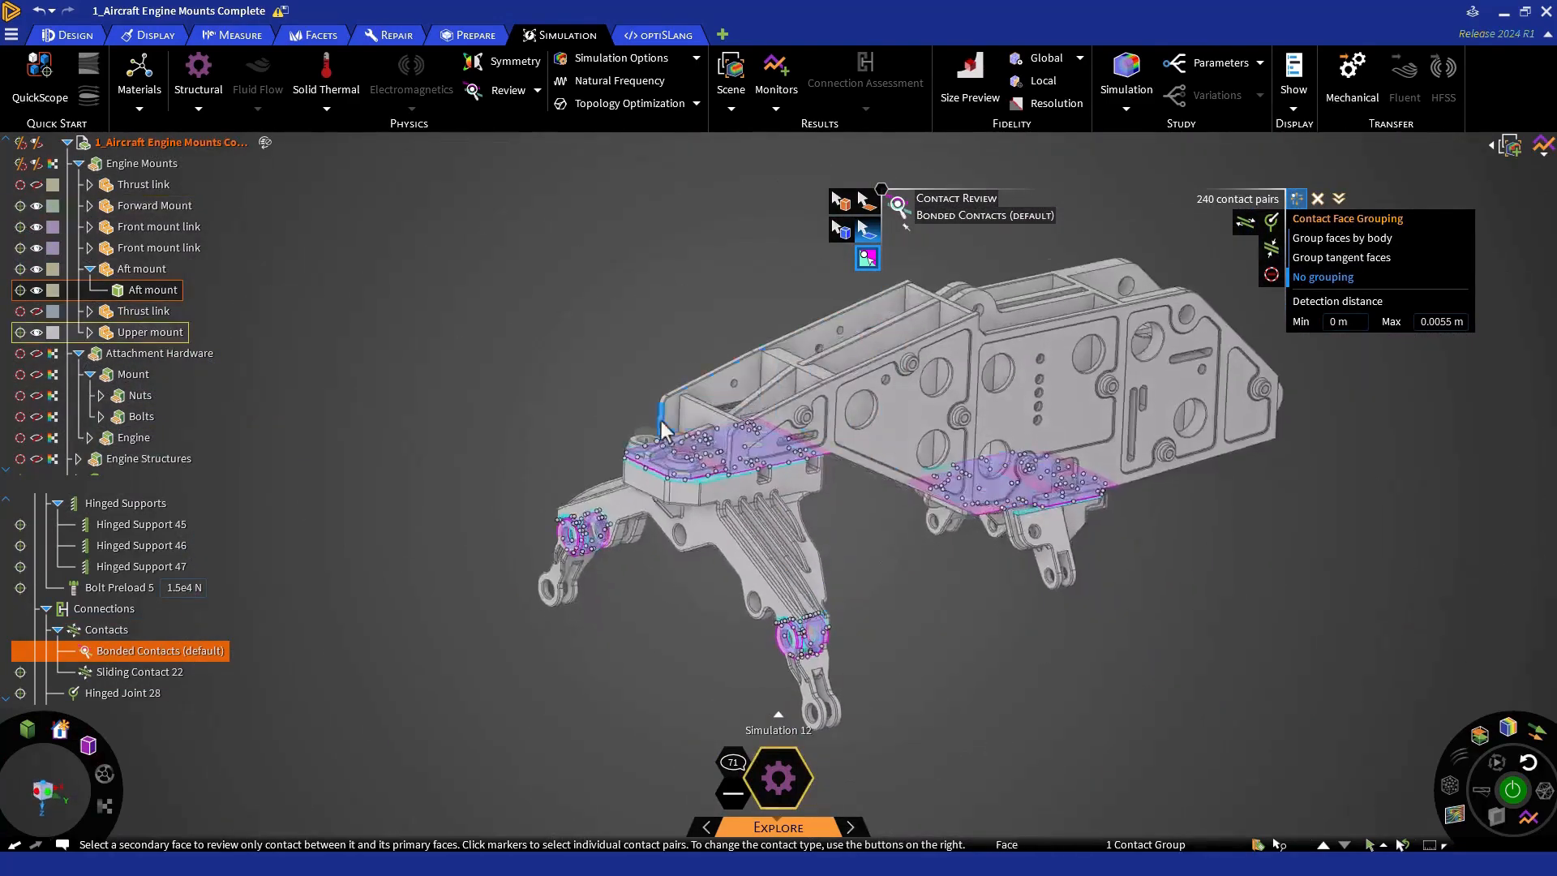
pyautogui.click(866, 203)
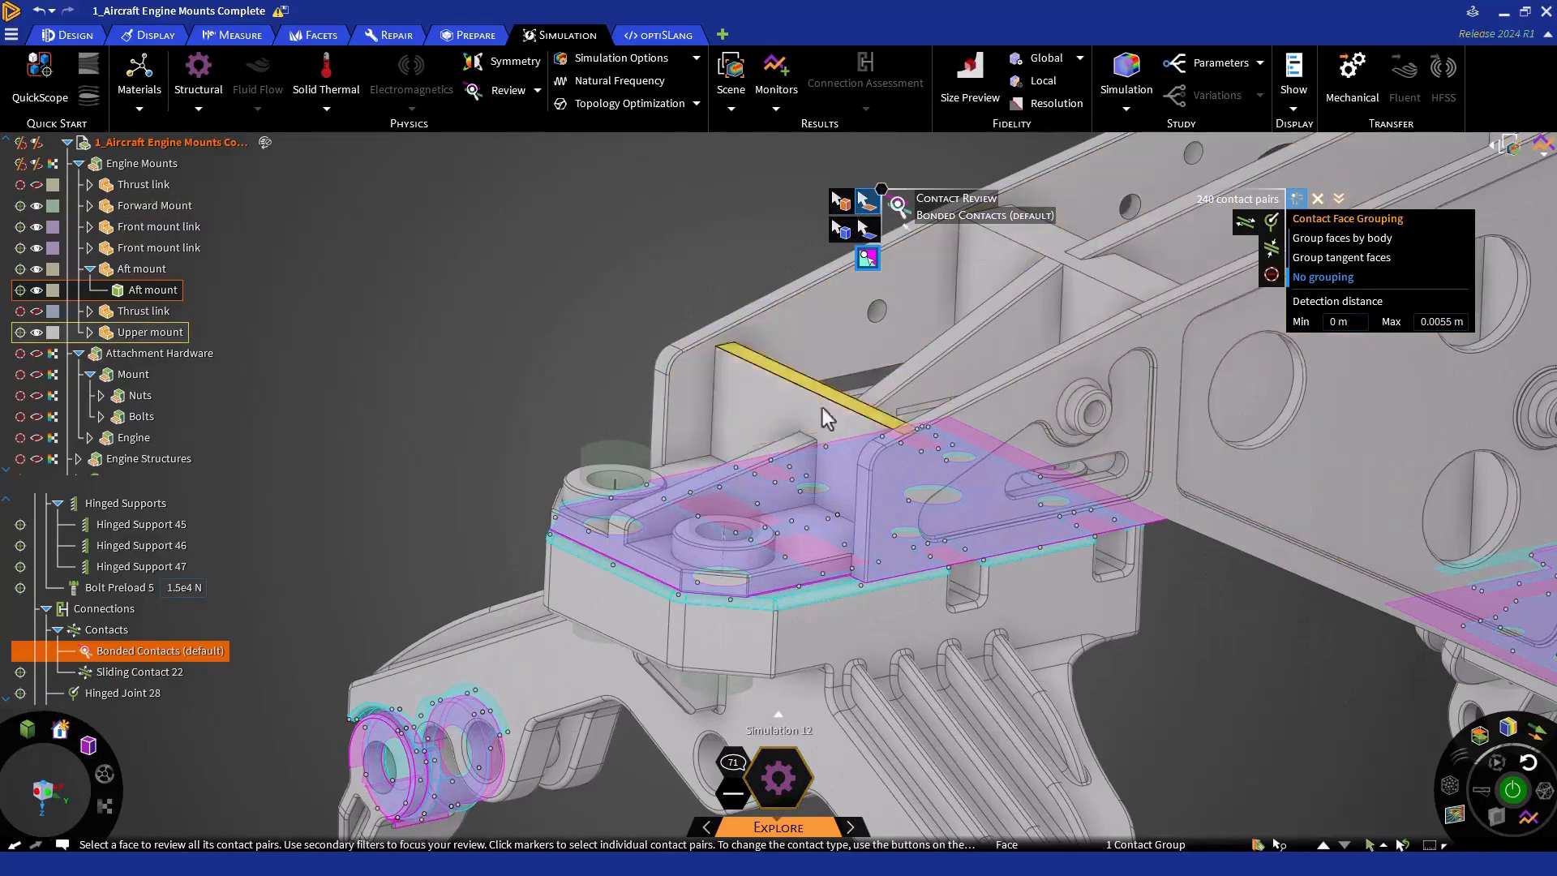
pyautogui.moveTo(785, 605)
pyautogui.mouseDown(button='middle')
pyautogui.moveTo(789, 637)
pyautogui.moveTo(790, 595)
pyautogui.mouseUp(button='middle')
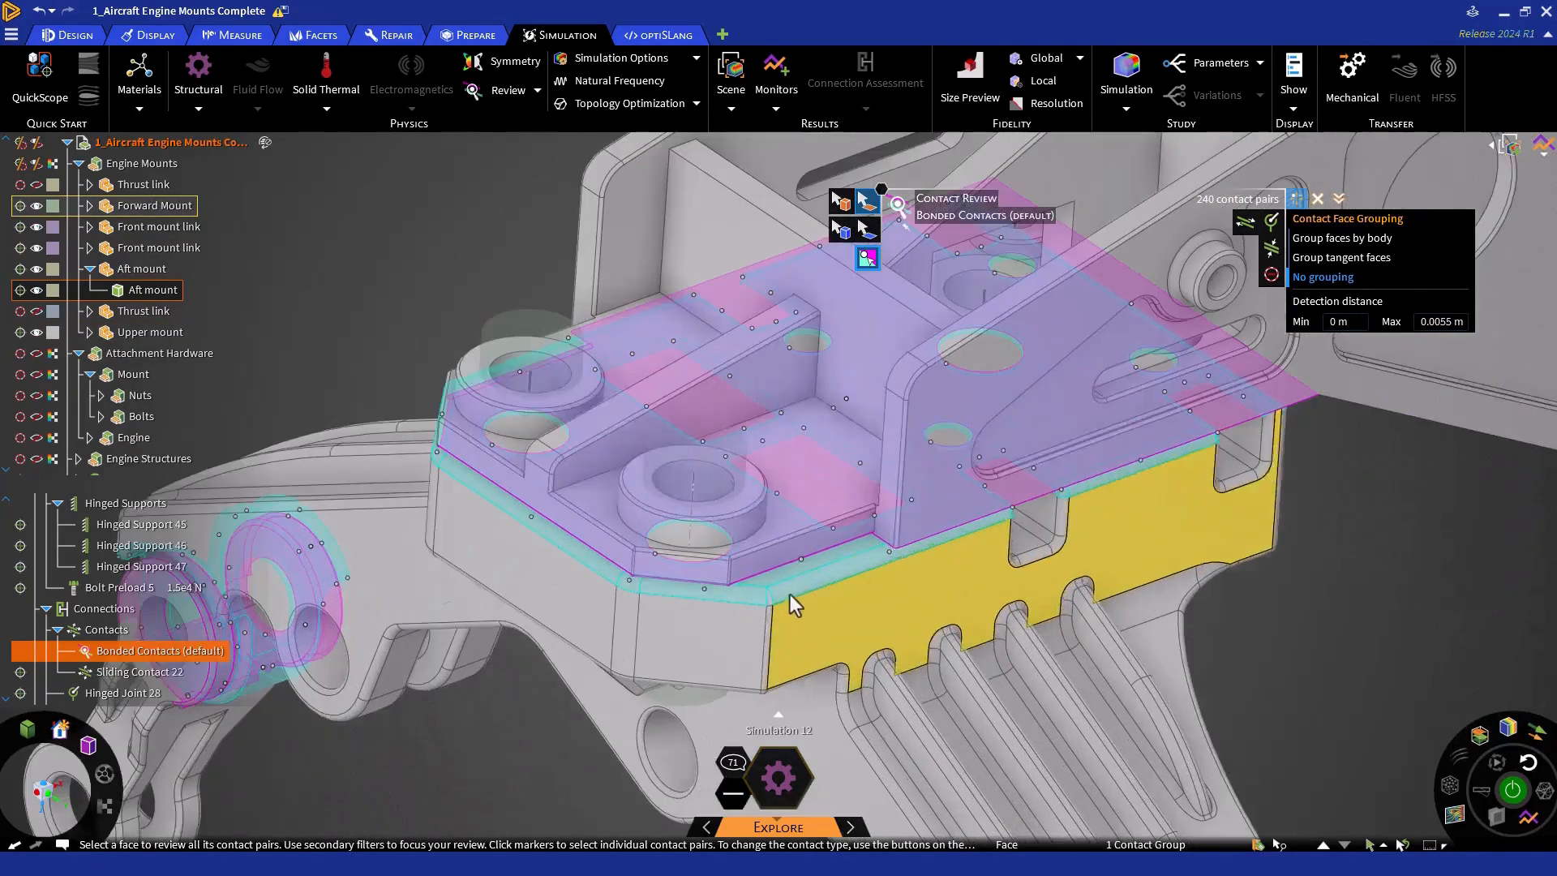
pyautogui.click(791, 570)
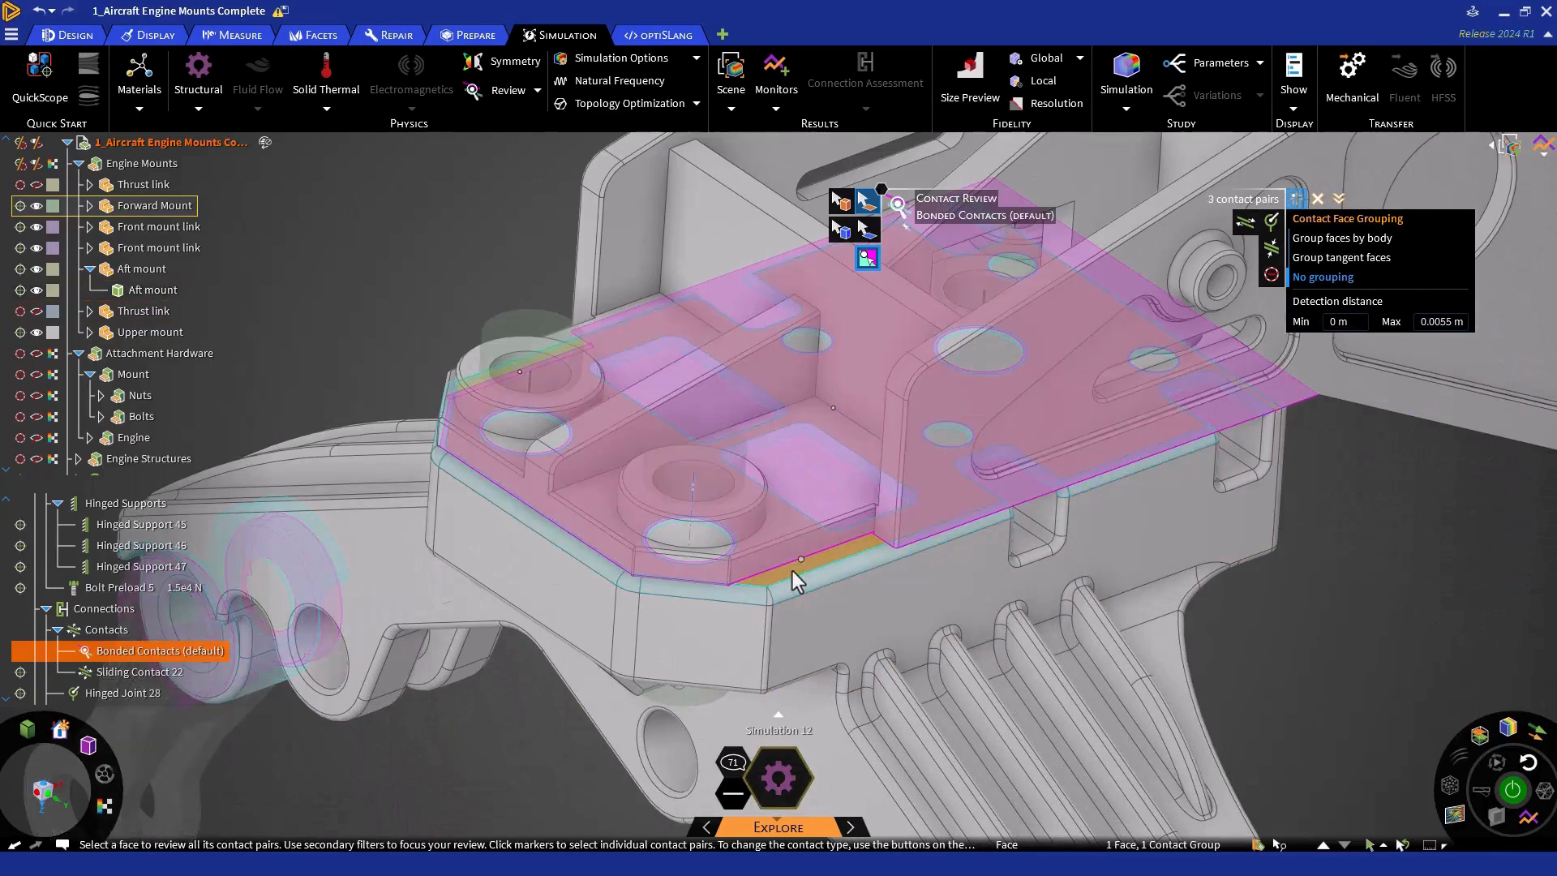
pyautogui.click(834, 409)
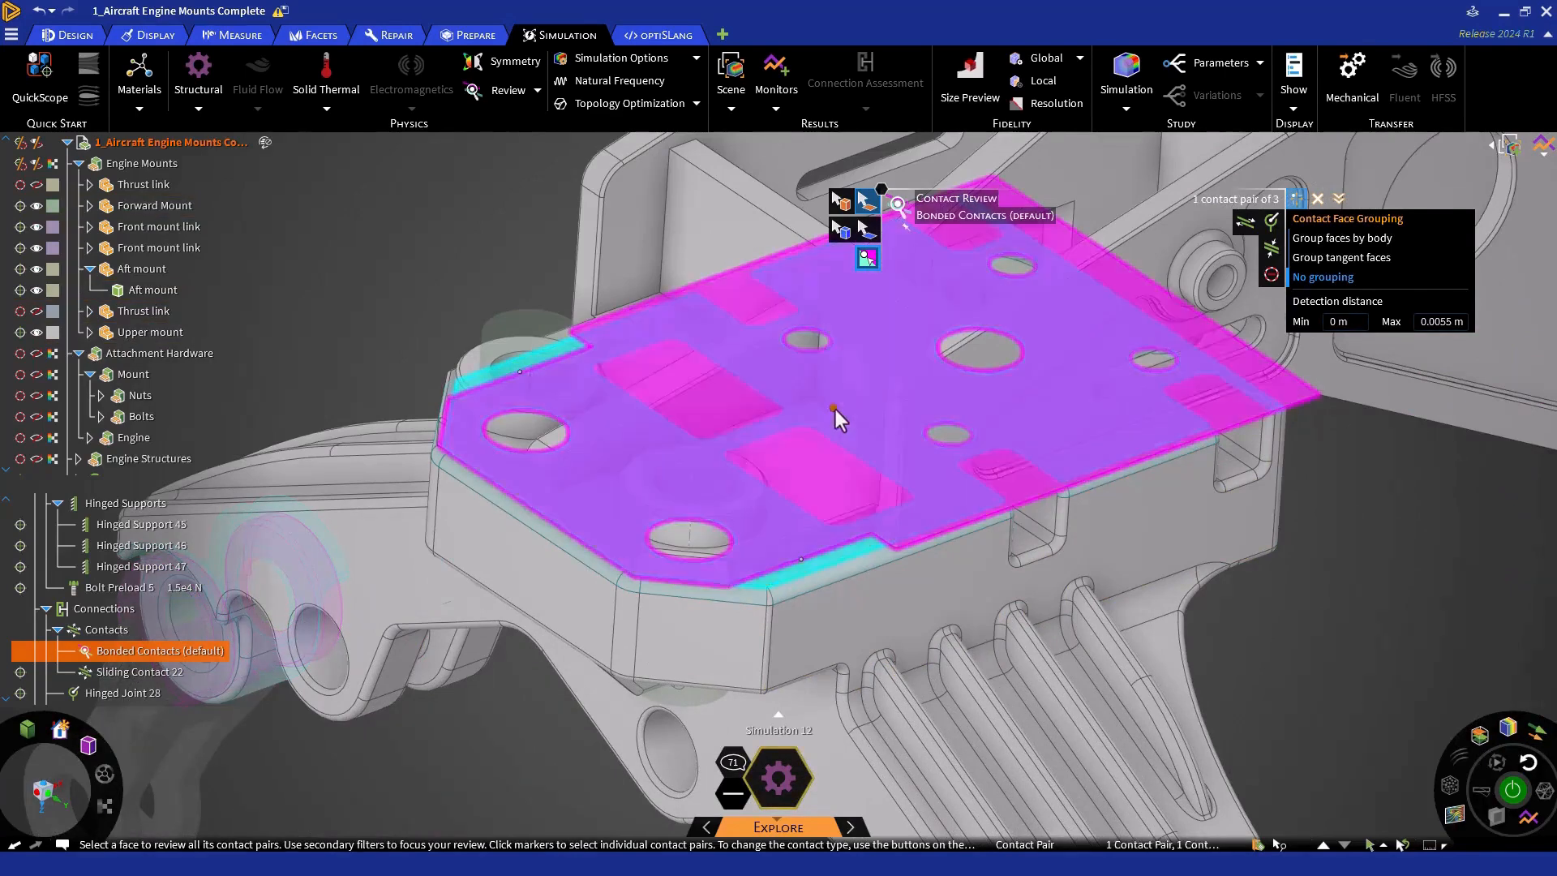
pyautogui.moveTo(1251, 224)
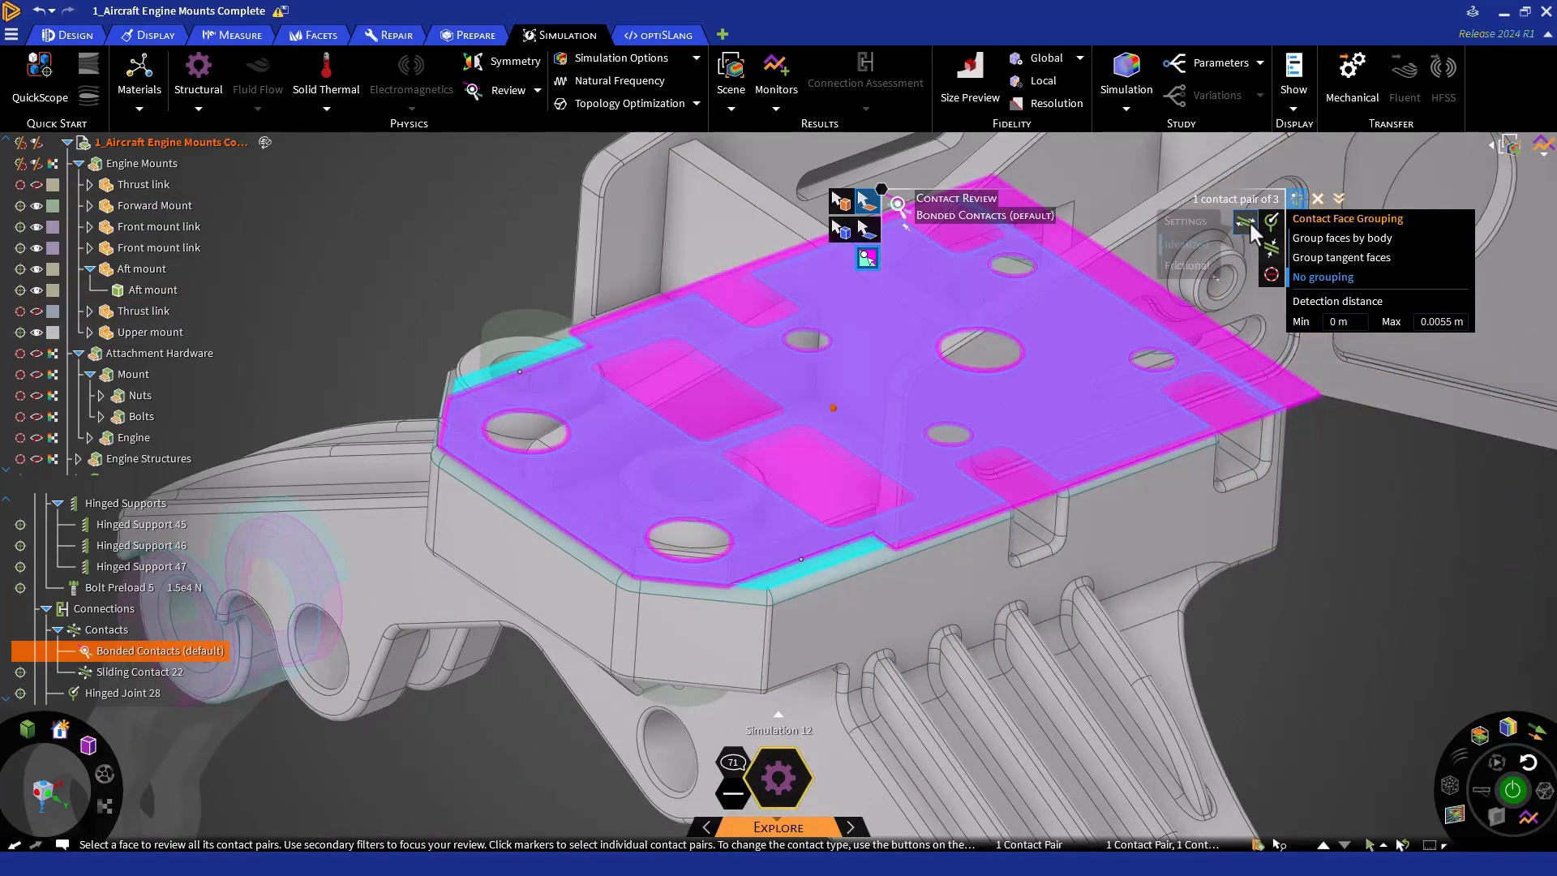
pyautogui.click(1249, 226)
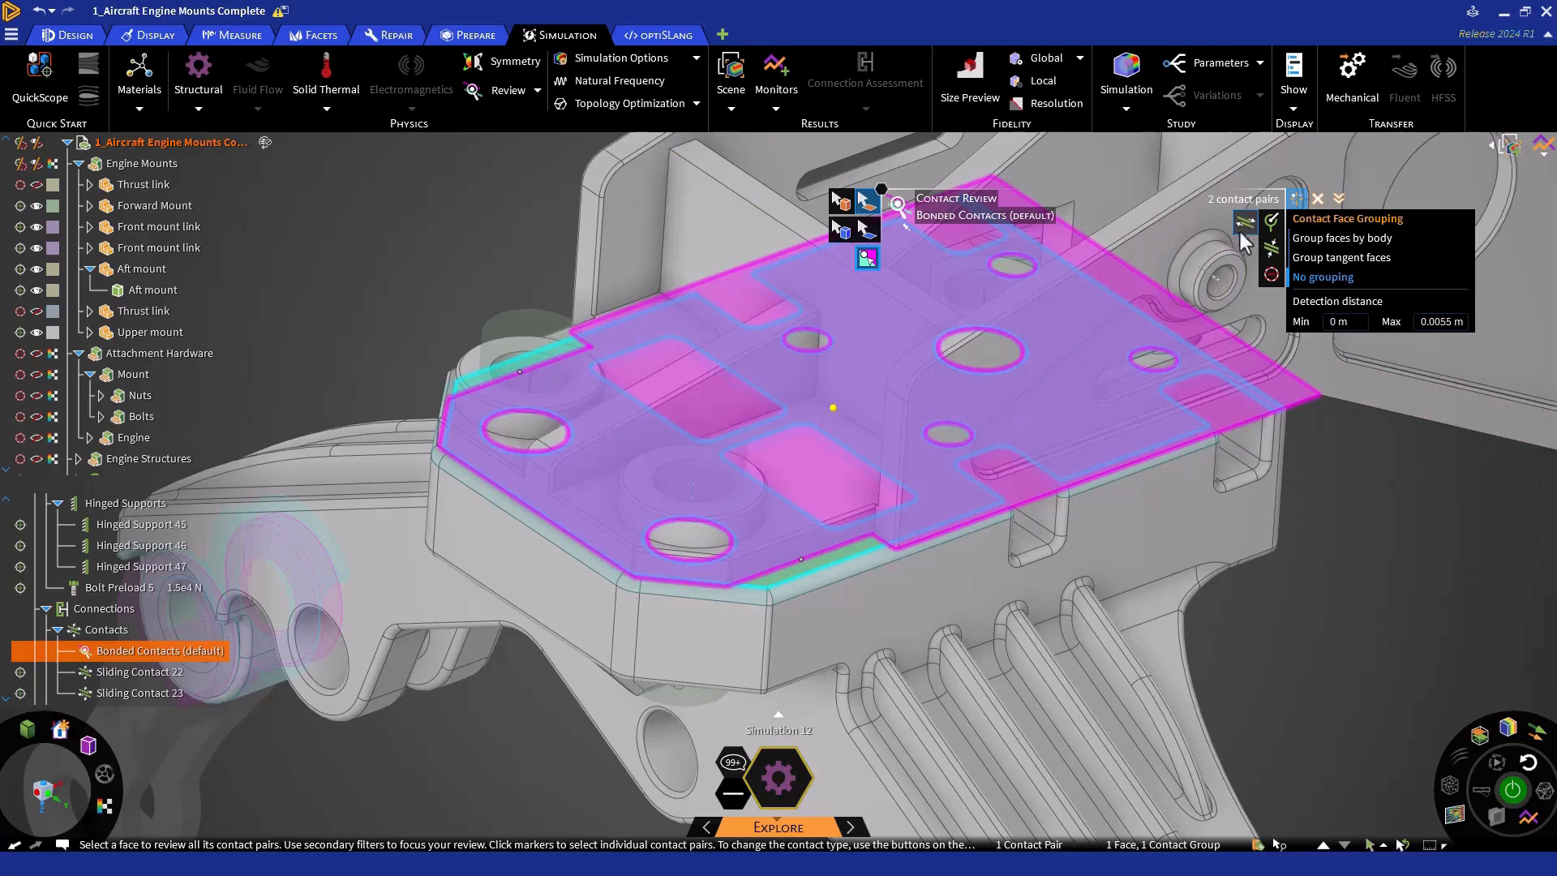
pyautogui.click(551, 270)
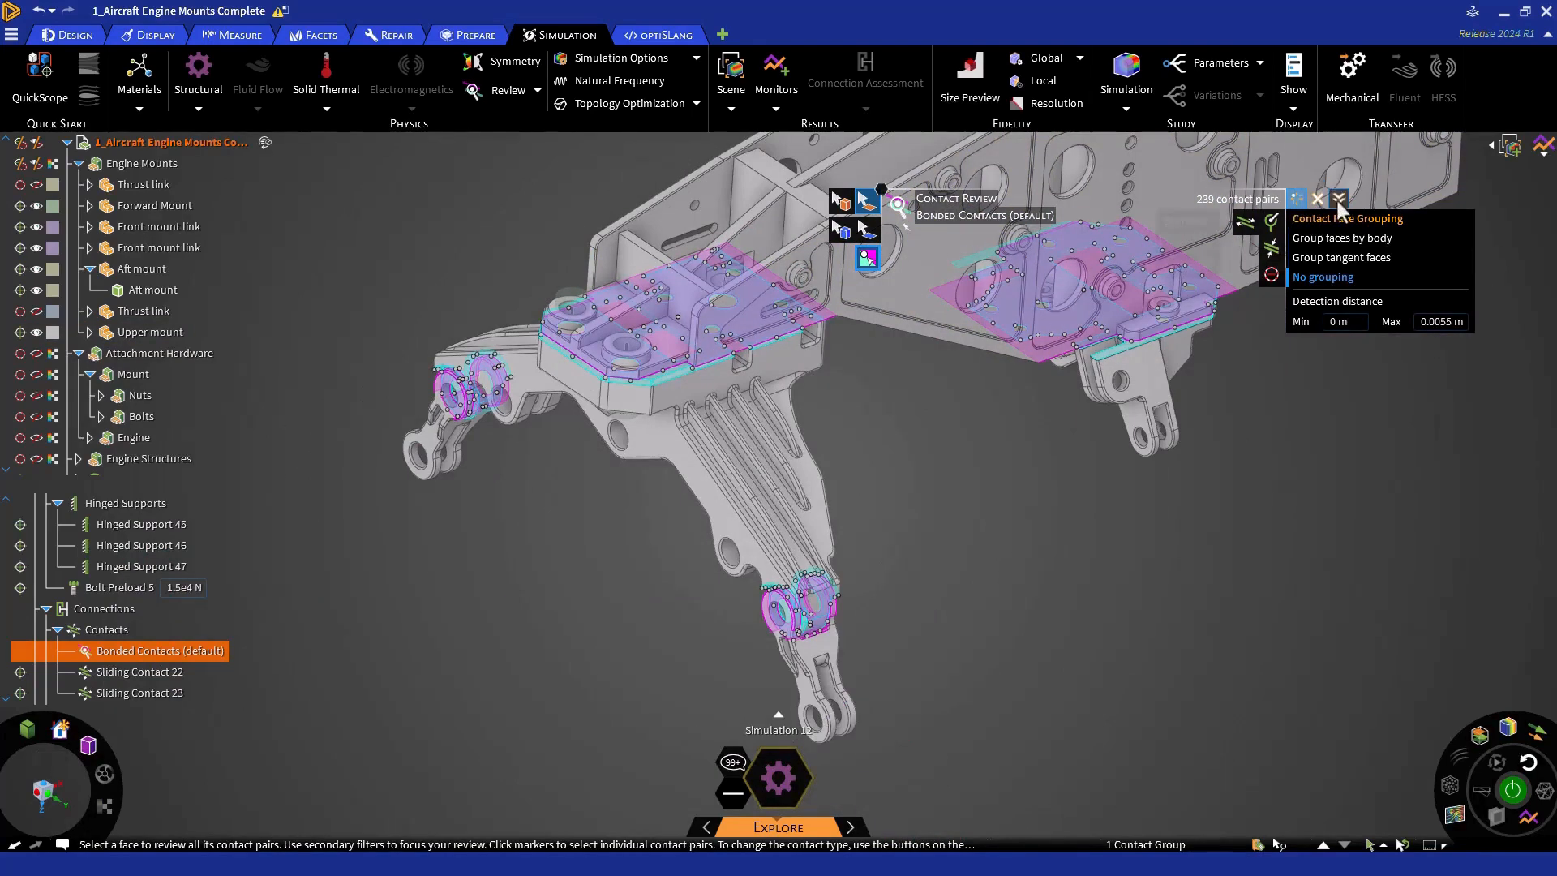
# Group the contact faces by body and convert the two contact pairs between the forward mount and the front mount links to sliding
pyautogui.click(1343, 240)
pyautogui.click(814, 585)
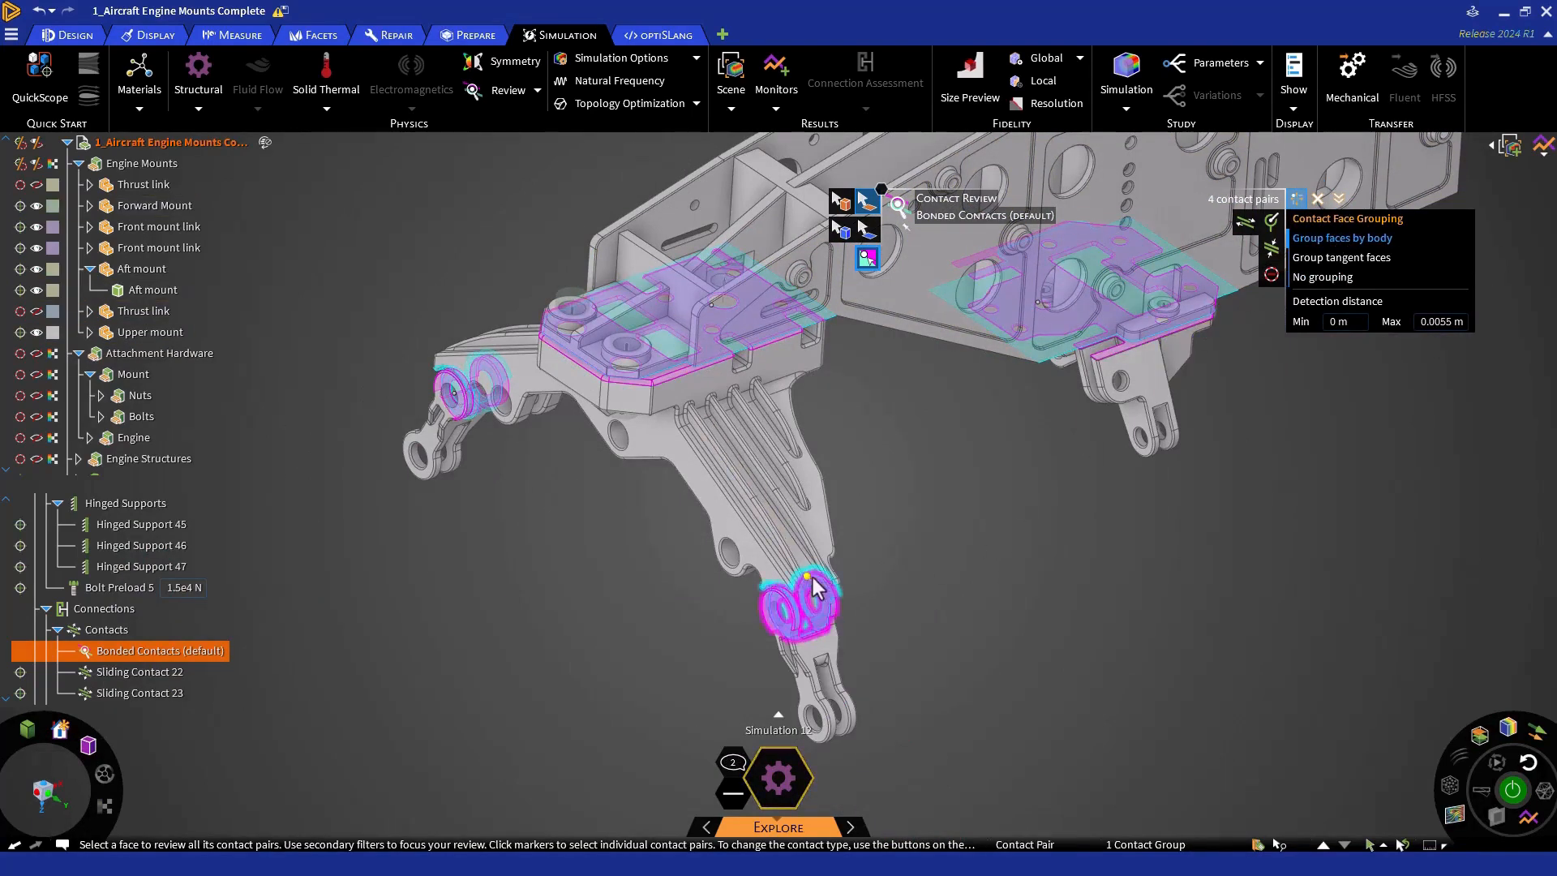
pyautogui.click(809, 576)
pyautogui.keyDown('ctrl'); pyautogui.click(455, 395); pyautogui.keyUp('ctrl')
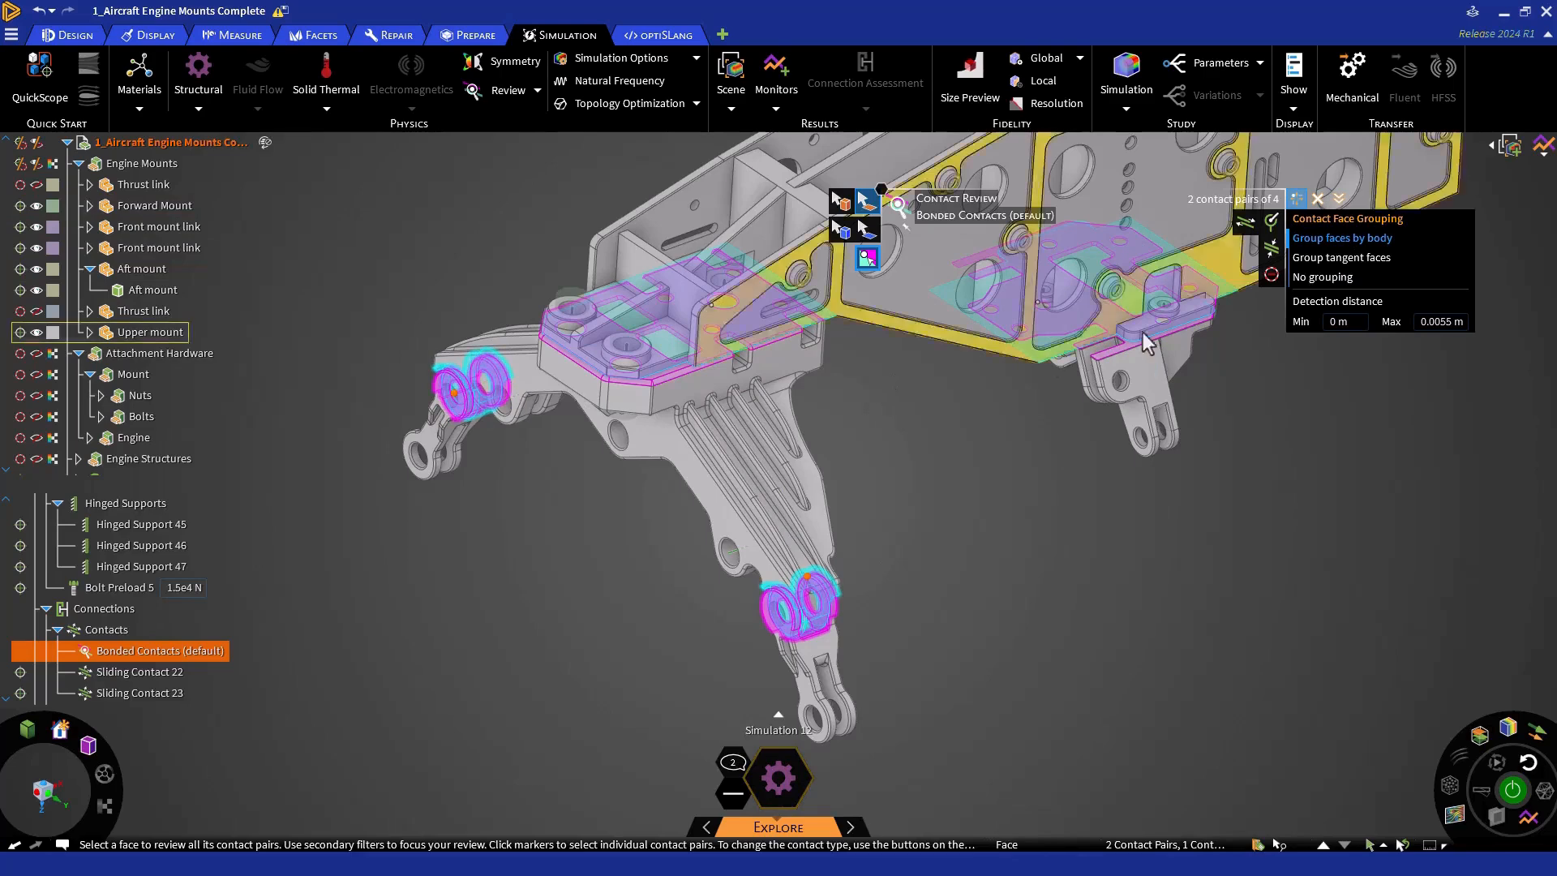
pyautogui.click(1245, 229)
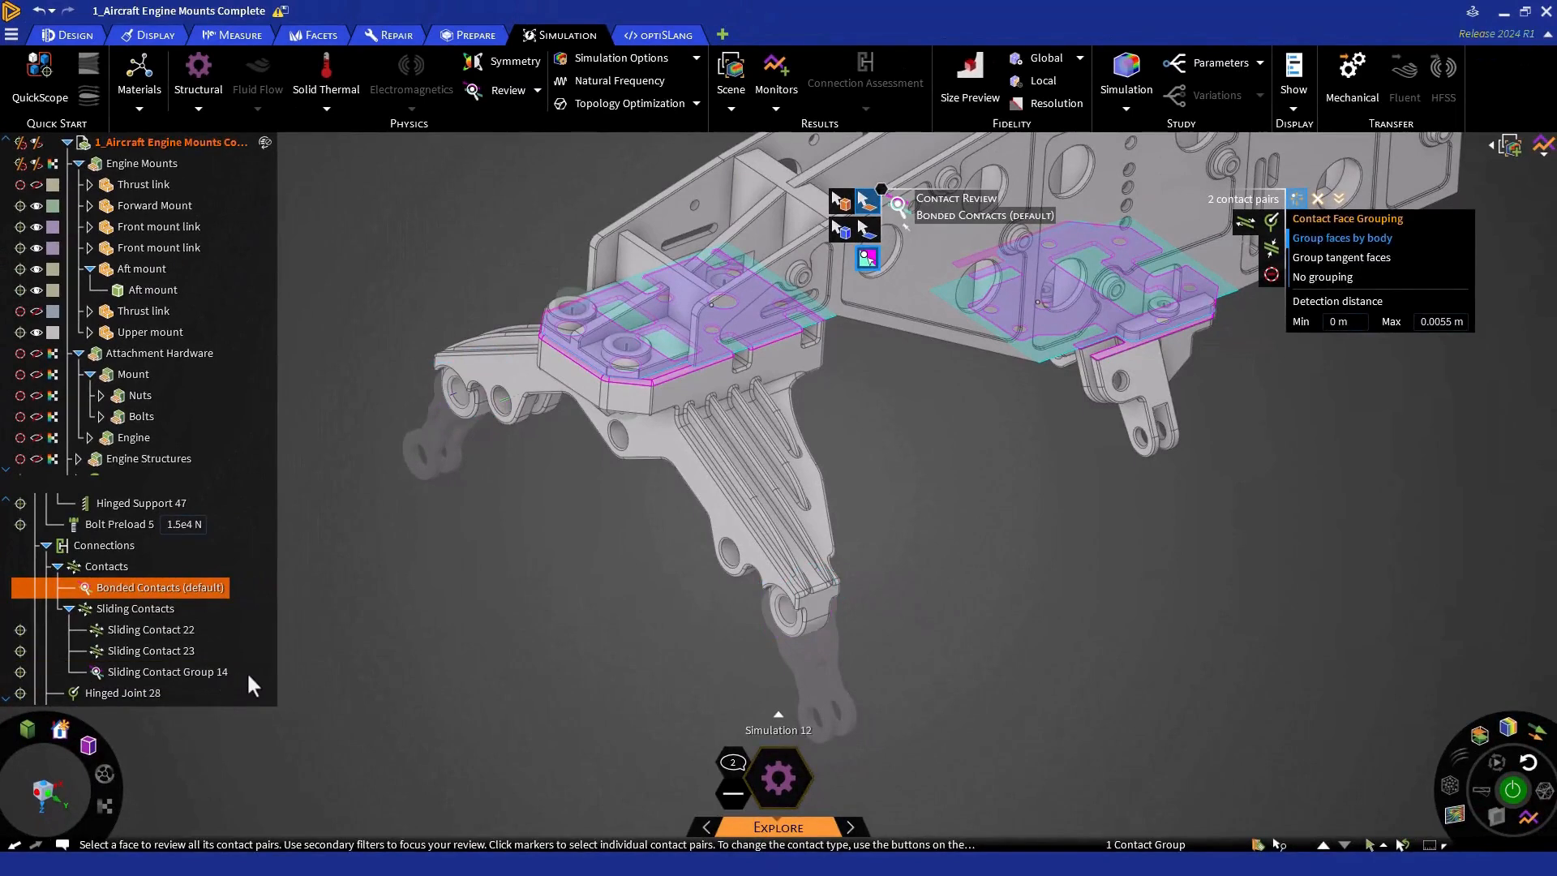
# Set the contact face grouping back to No grouping and prevent all remaining bonded contact pairs
pyautogui.moveTo(785, 598); pyautogui.dragTo(806, 332, button='middle')
pyautogui.click(1334, 277)
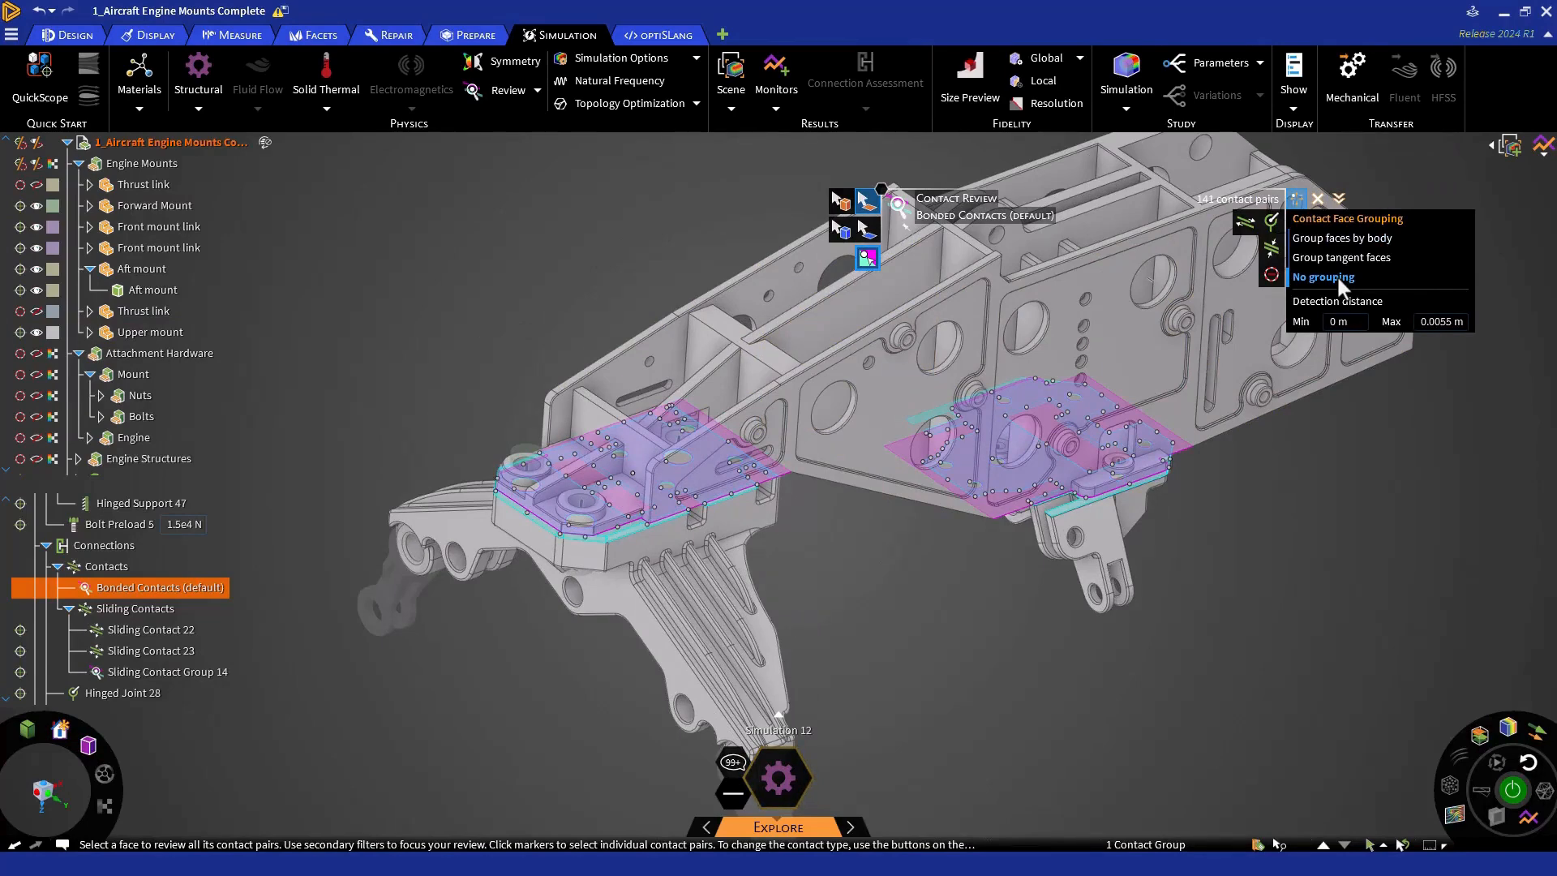
pyautogui.click(1268, 274)
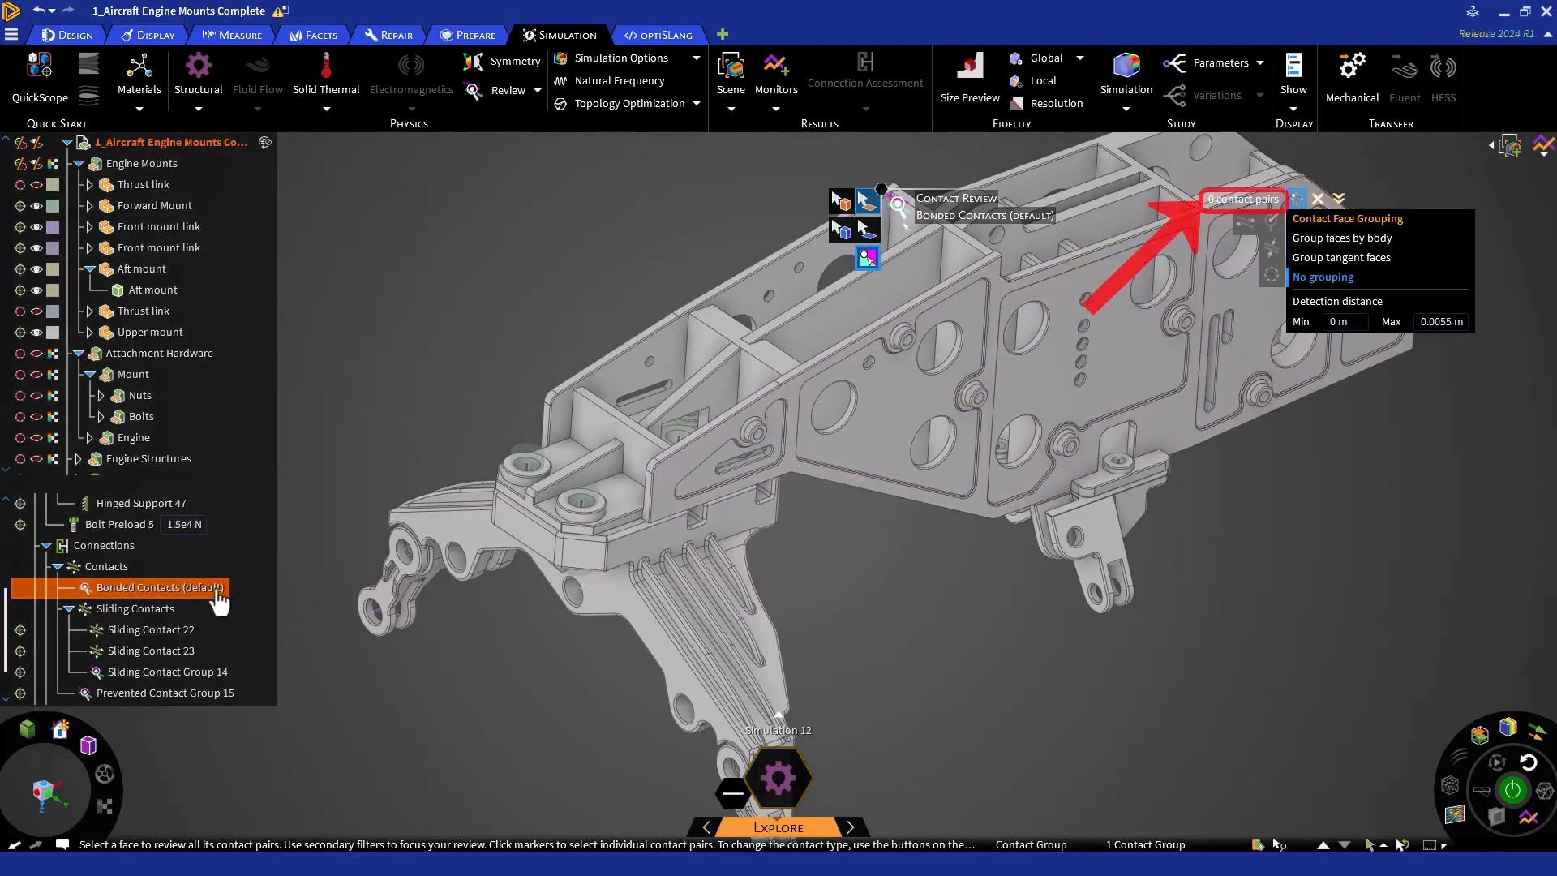
# Examine the bonded contacts, the two individual sliding contacts, the sliding contact group and the prevented contact group on the model
pyautogui.click(217, 592)
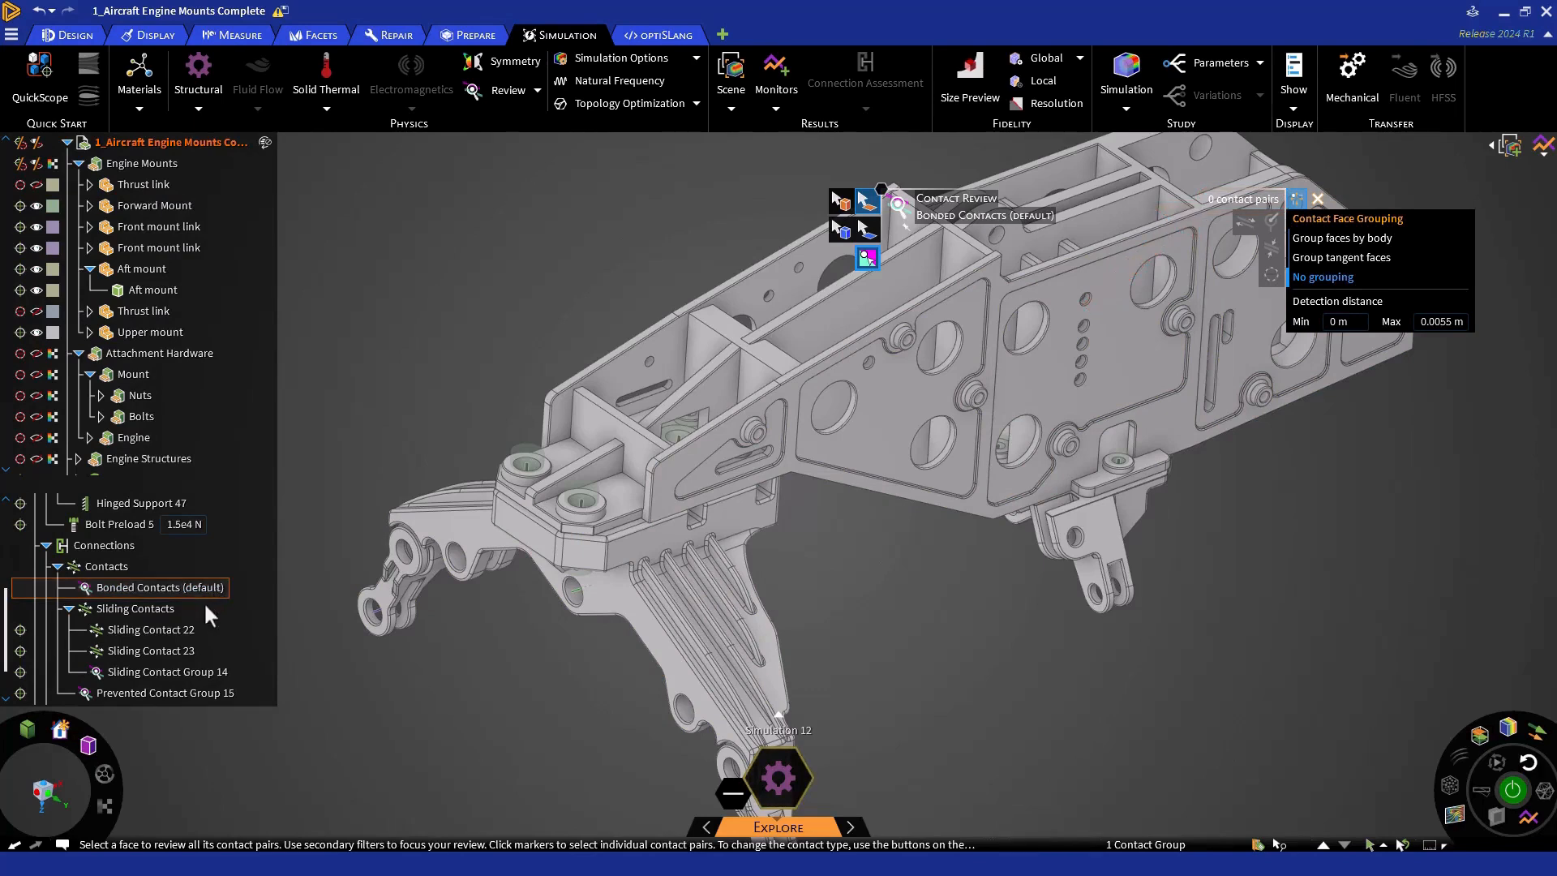
pyautogui.click(197, 630)
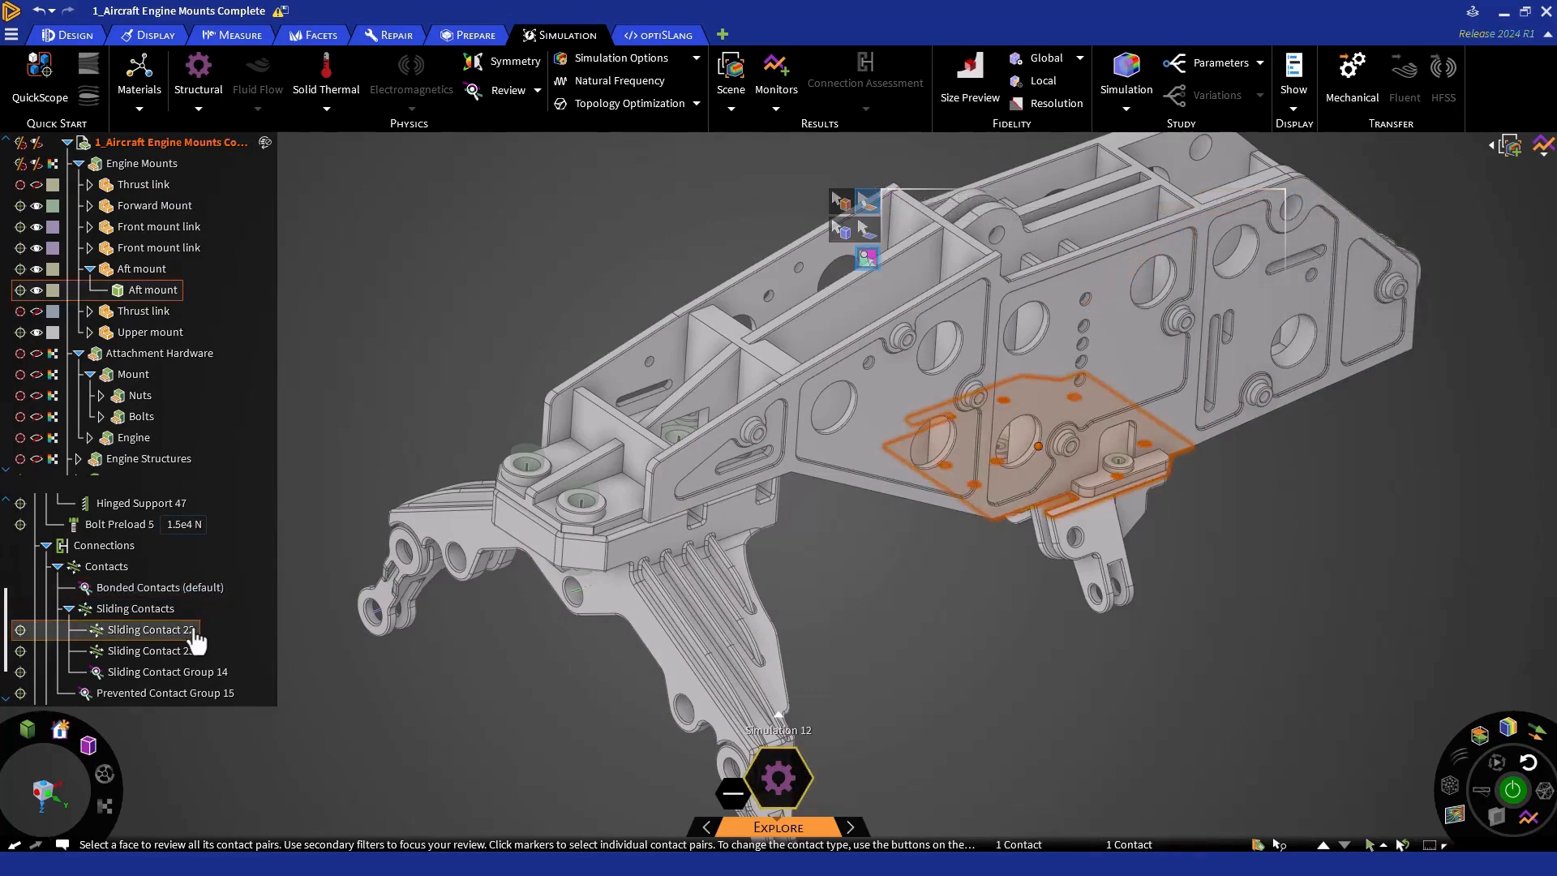
pyautogui.click(197, 651)
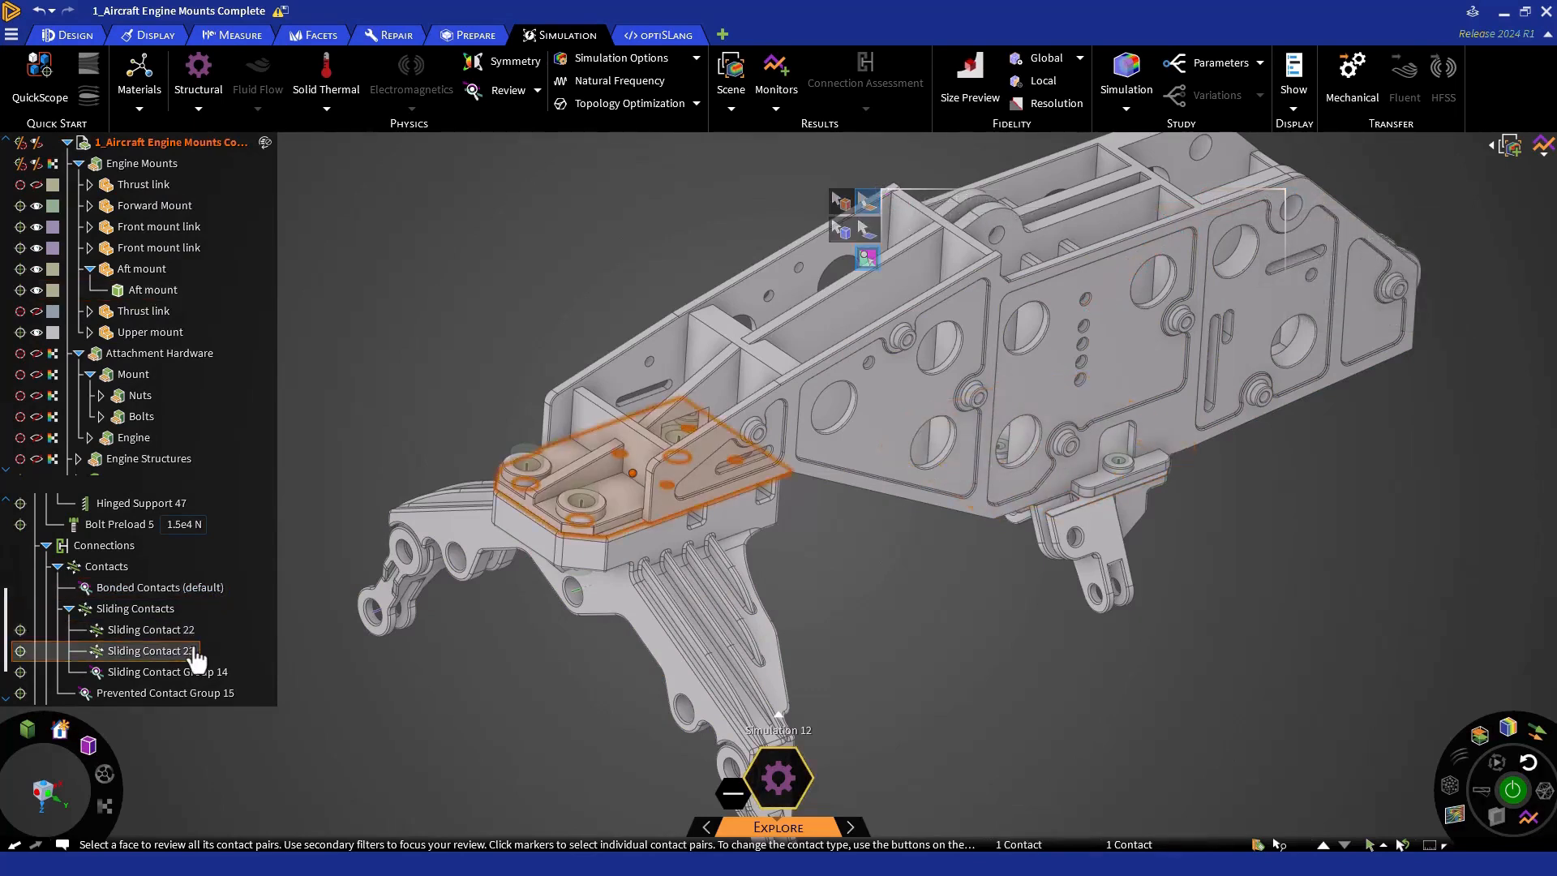
pyautogui.click(197, 672)
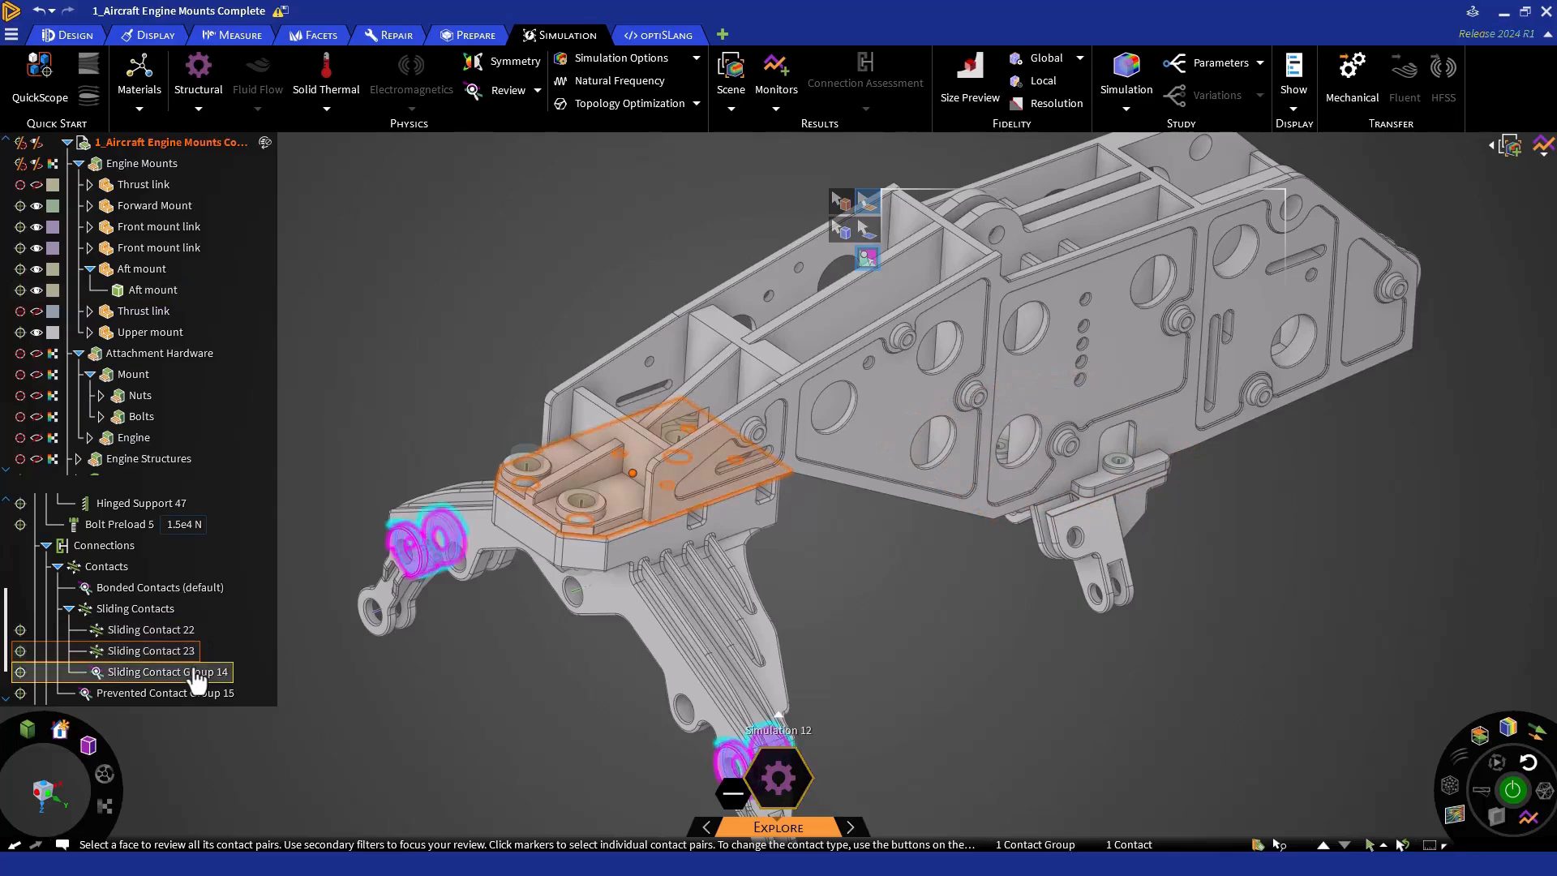
pyautogui.keyDown('shift'); pyautogui.moveTo(382, 644); pyautogui.dragTo(412, 516, button='middle'); pyautogui.keyUp('shift')
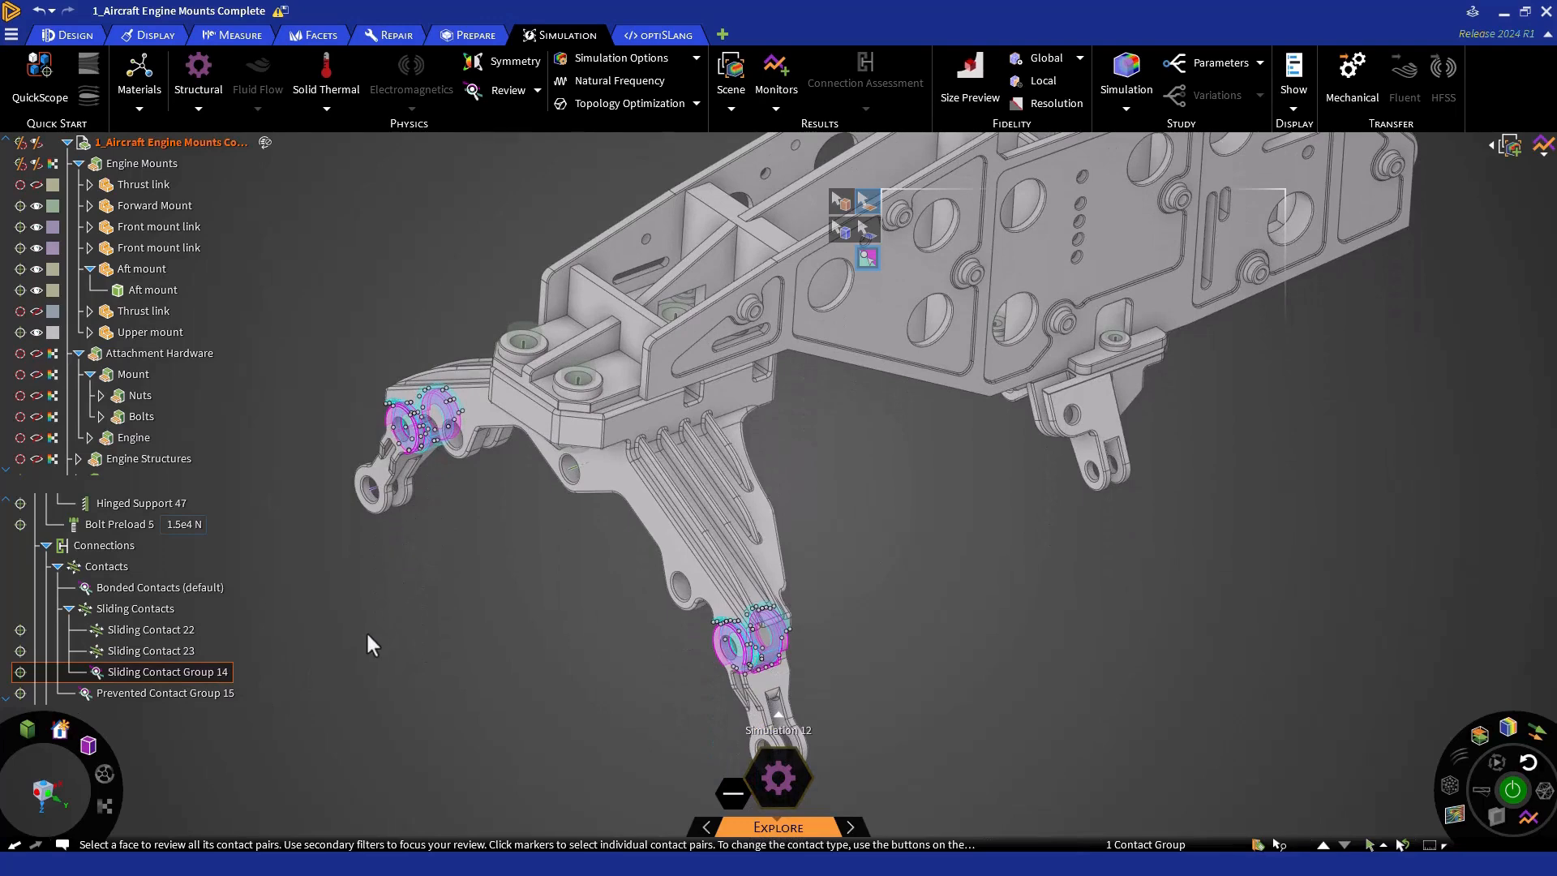
pyautogui.click(215, 694)
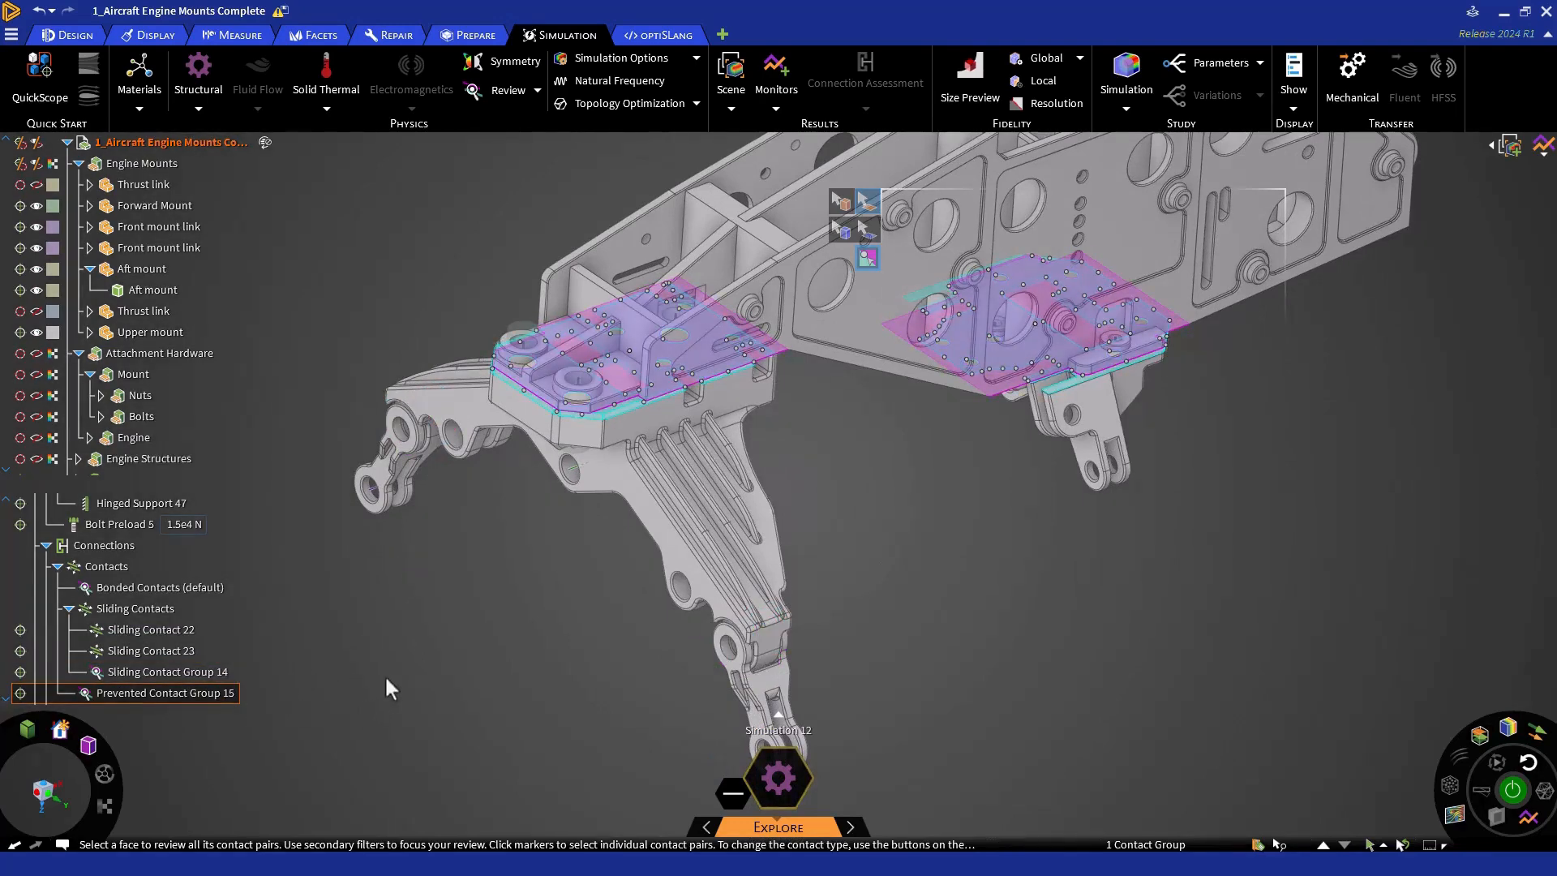
pyautogui.scroll(-4, 398, 669)
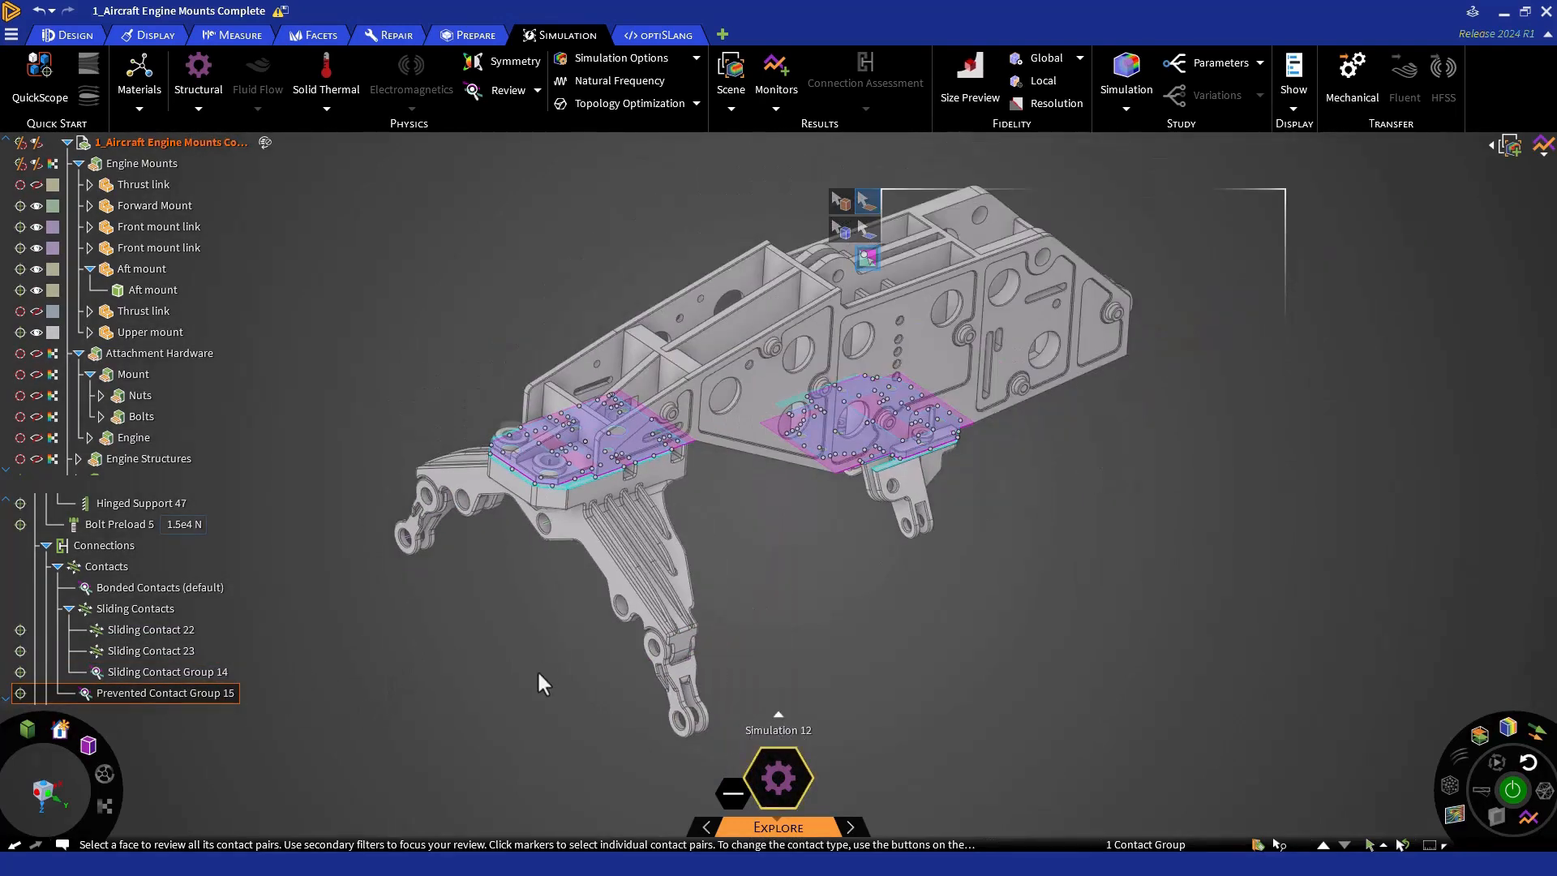
# Exit the contact review and run the simulation with the sliding and prevented contacts
pyautogui.press('Escape')
pyautogui.click(1510, 793)
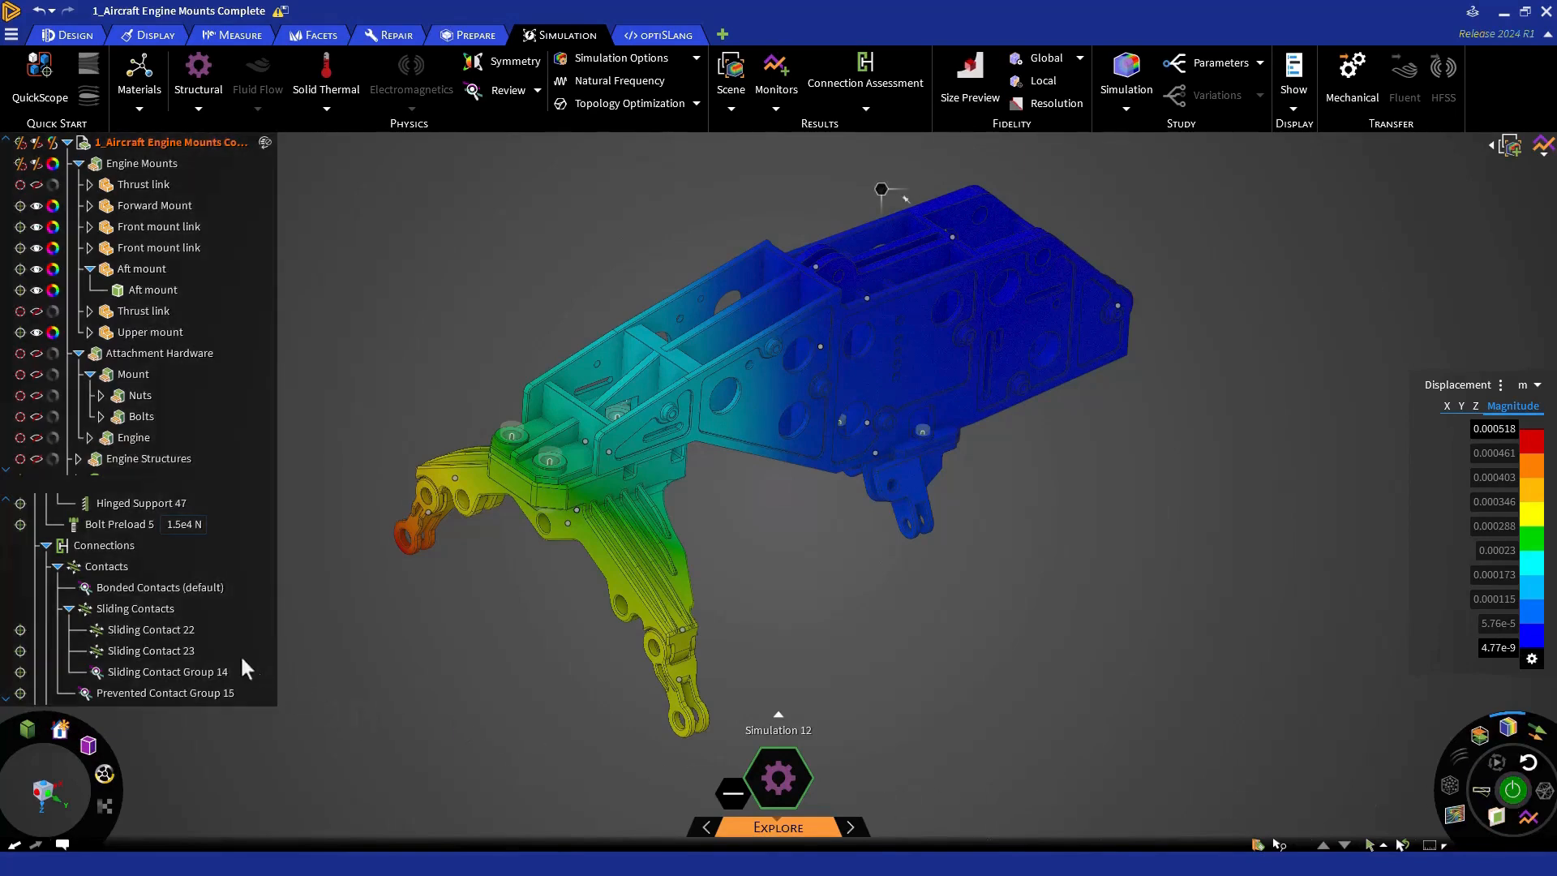
# Change the sliding contact between the aft mount and upper mount to Frictional with a friction coefficient of 0
pyautogui.click(180, 633)
pyautogui.doubleClick(182, 633)
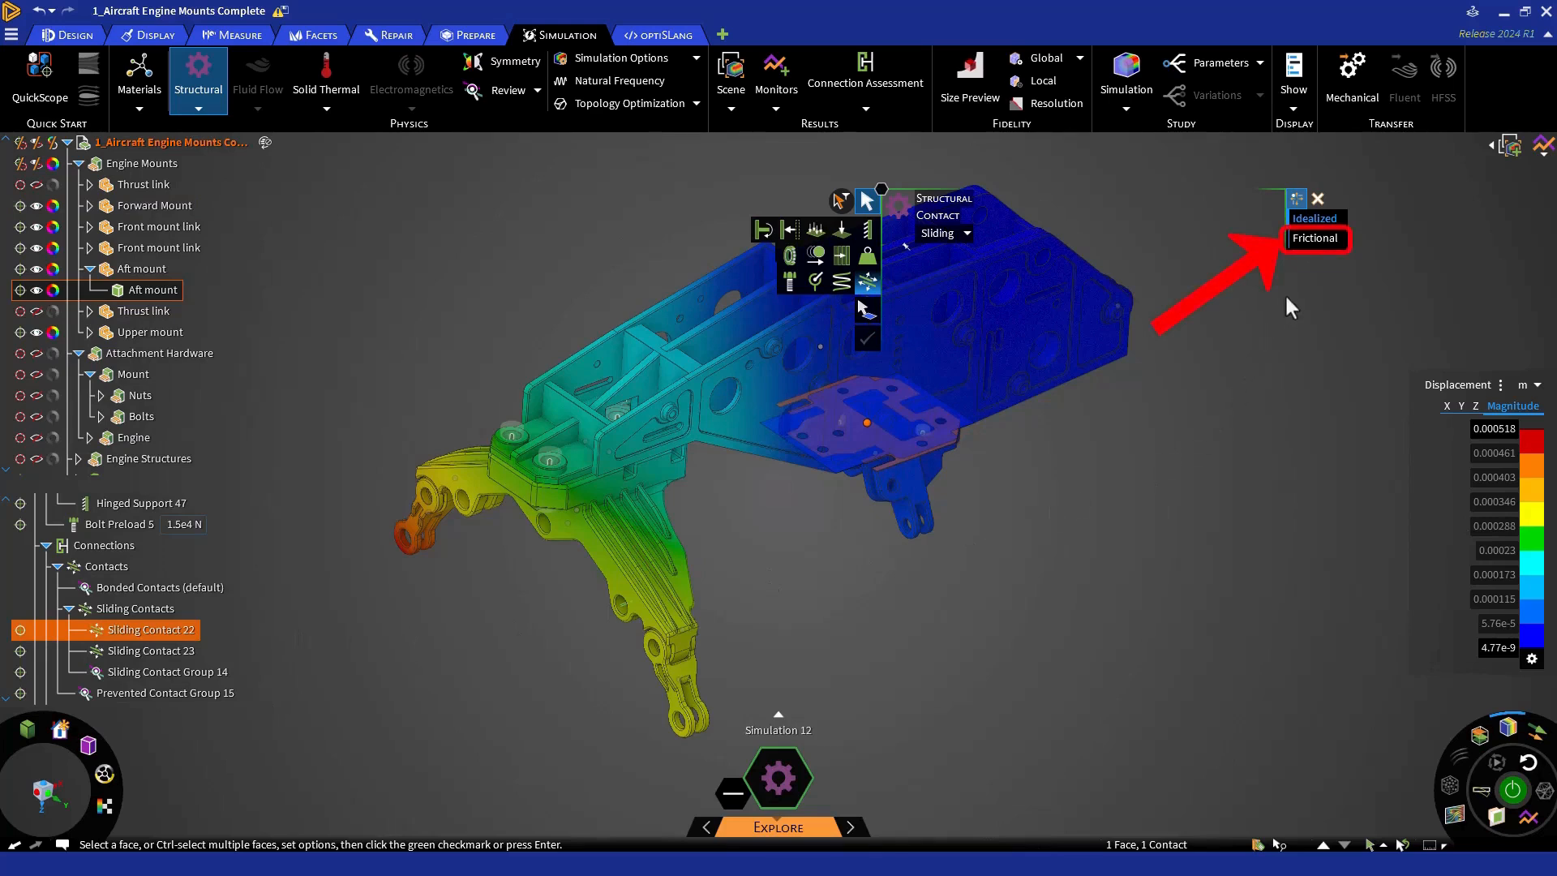
pyautogui.click(1311, 241)
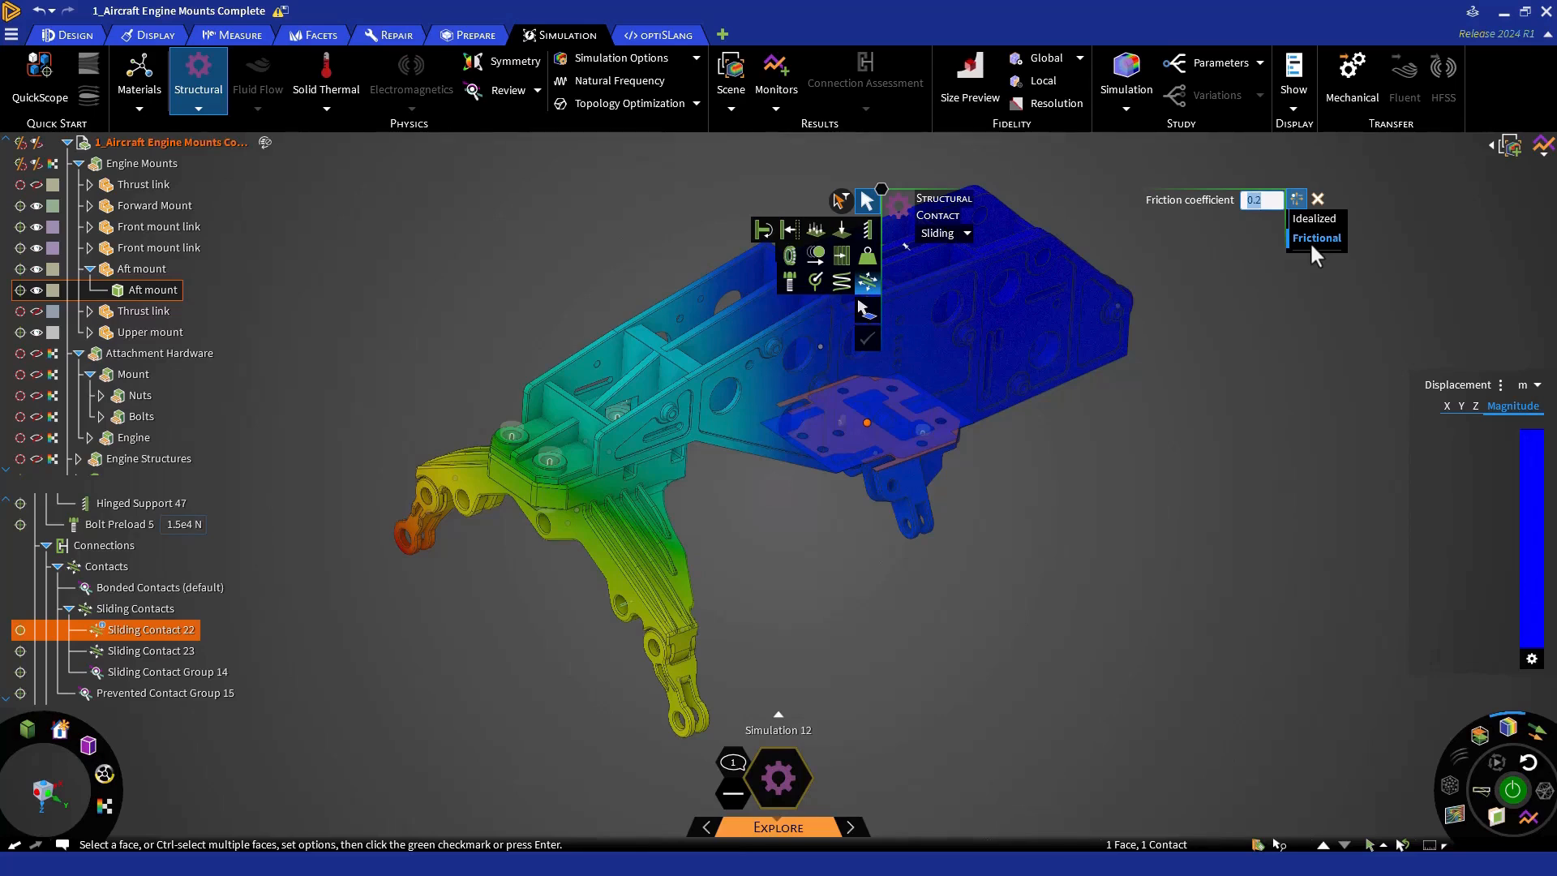
pyautogui.write('0')
pyautogui.press('Return')
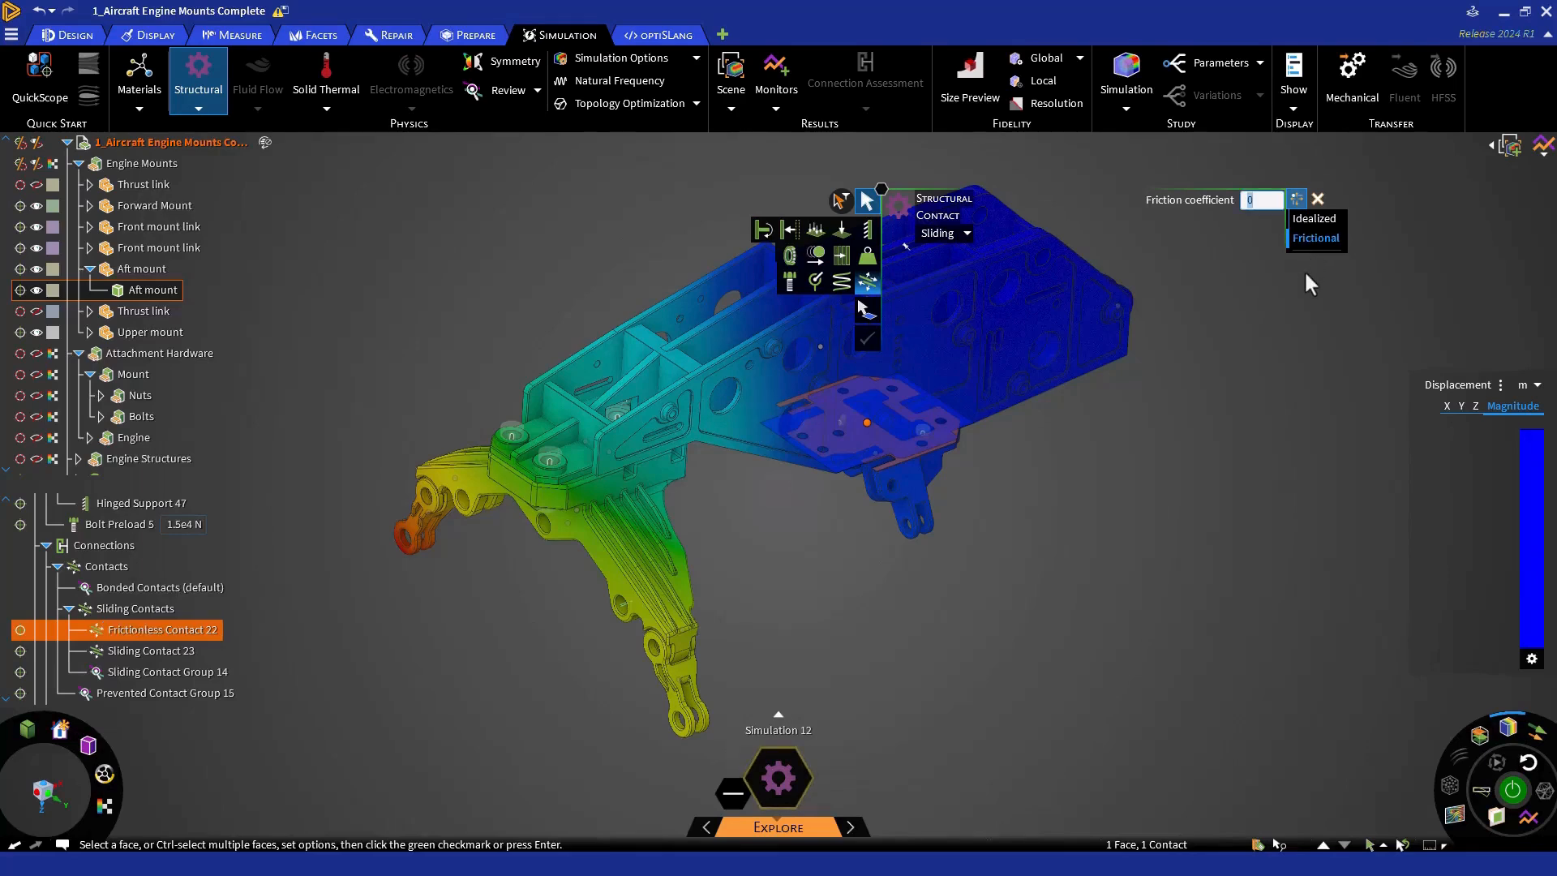
# Change the sliding contact between the forward mount and upper mount to Frictional with a friction coefficient of 0
pyautogui.click(146, 651)
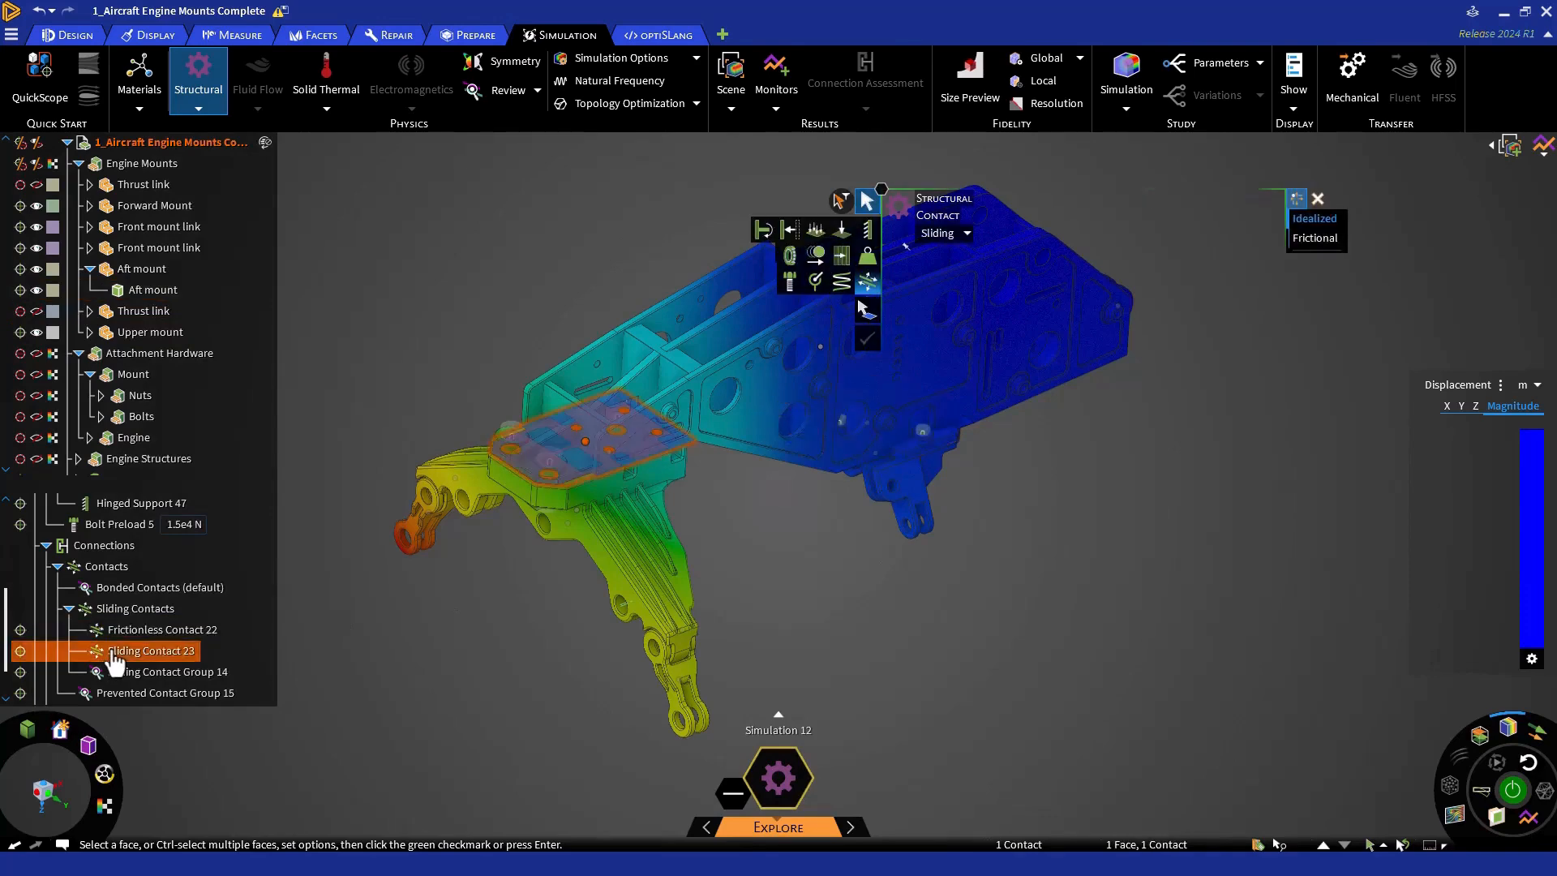
pyautogui.click(1313, 238)
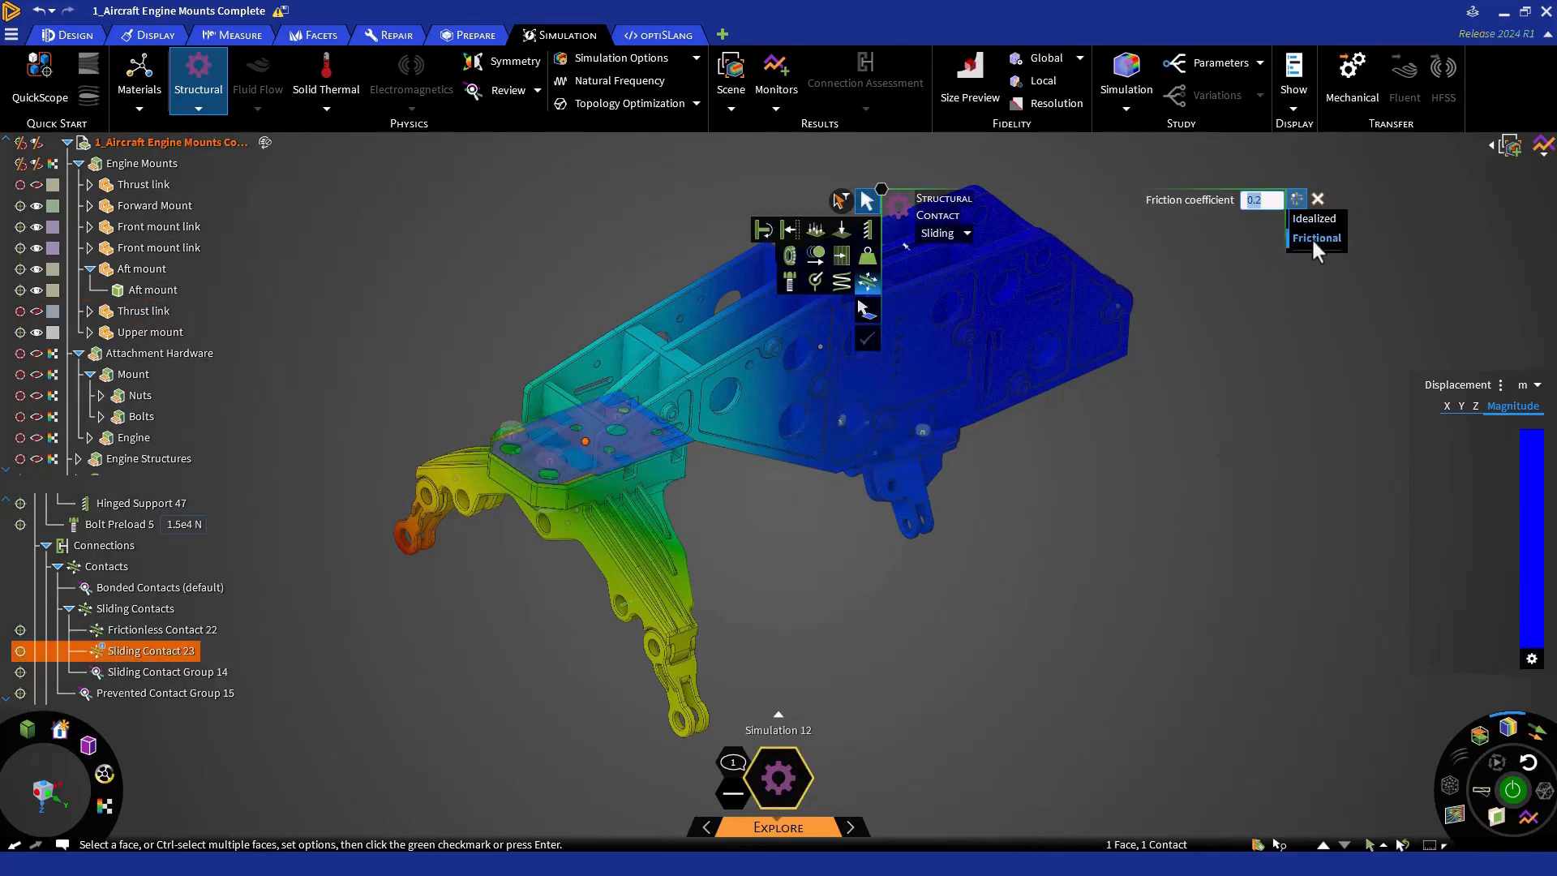
pyautogui.write('0')
pyautogui.press('Return')
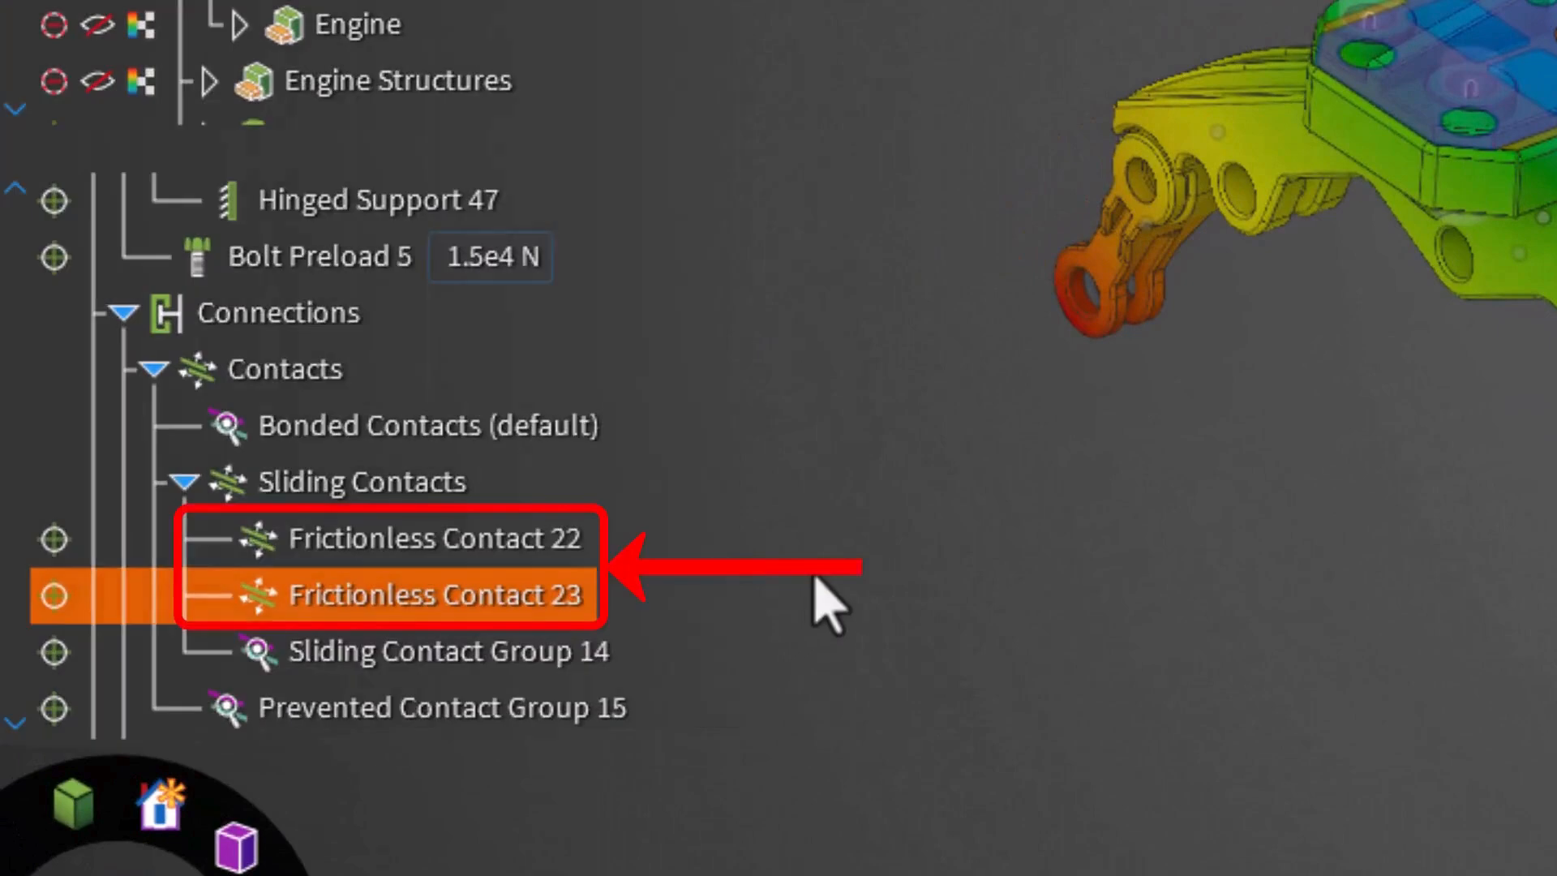
# Leave the contact tool and rerun the simulation with the two frictionless contacts
pyautogui.click(827, 604)
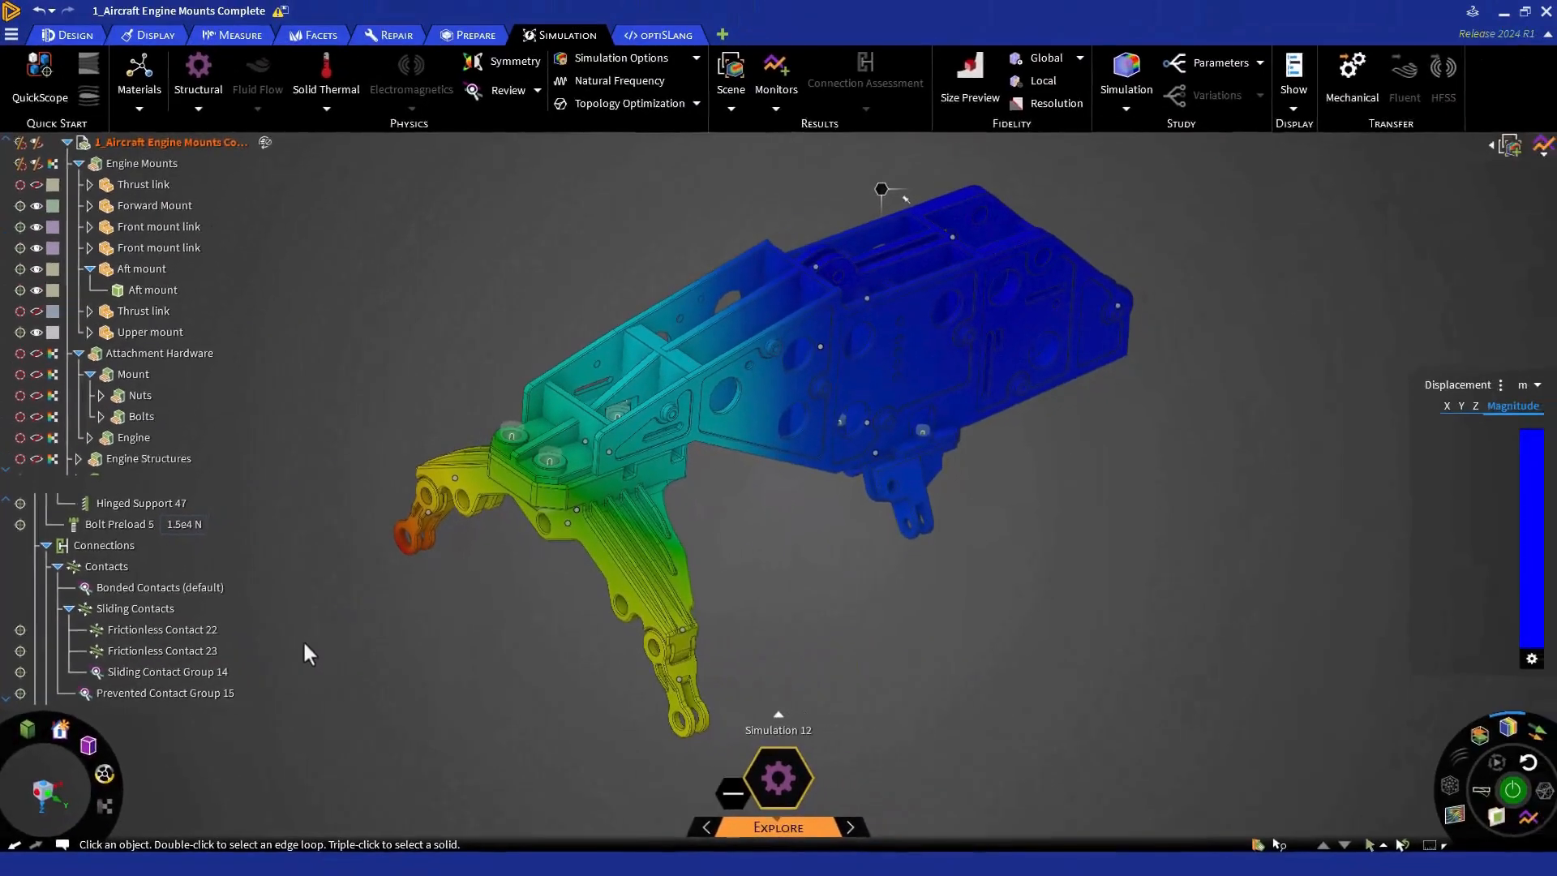
pyautogui.click(1516, 792)
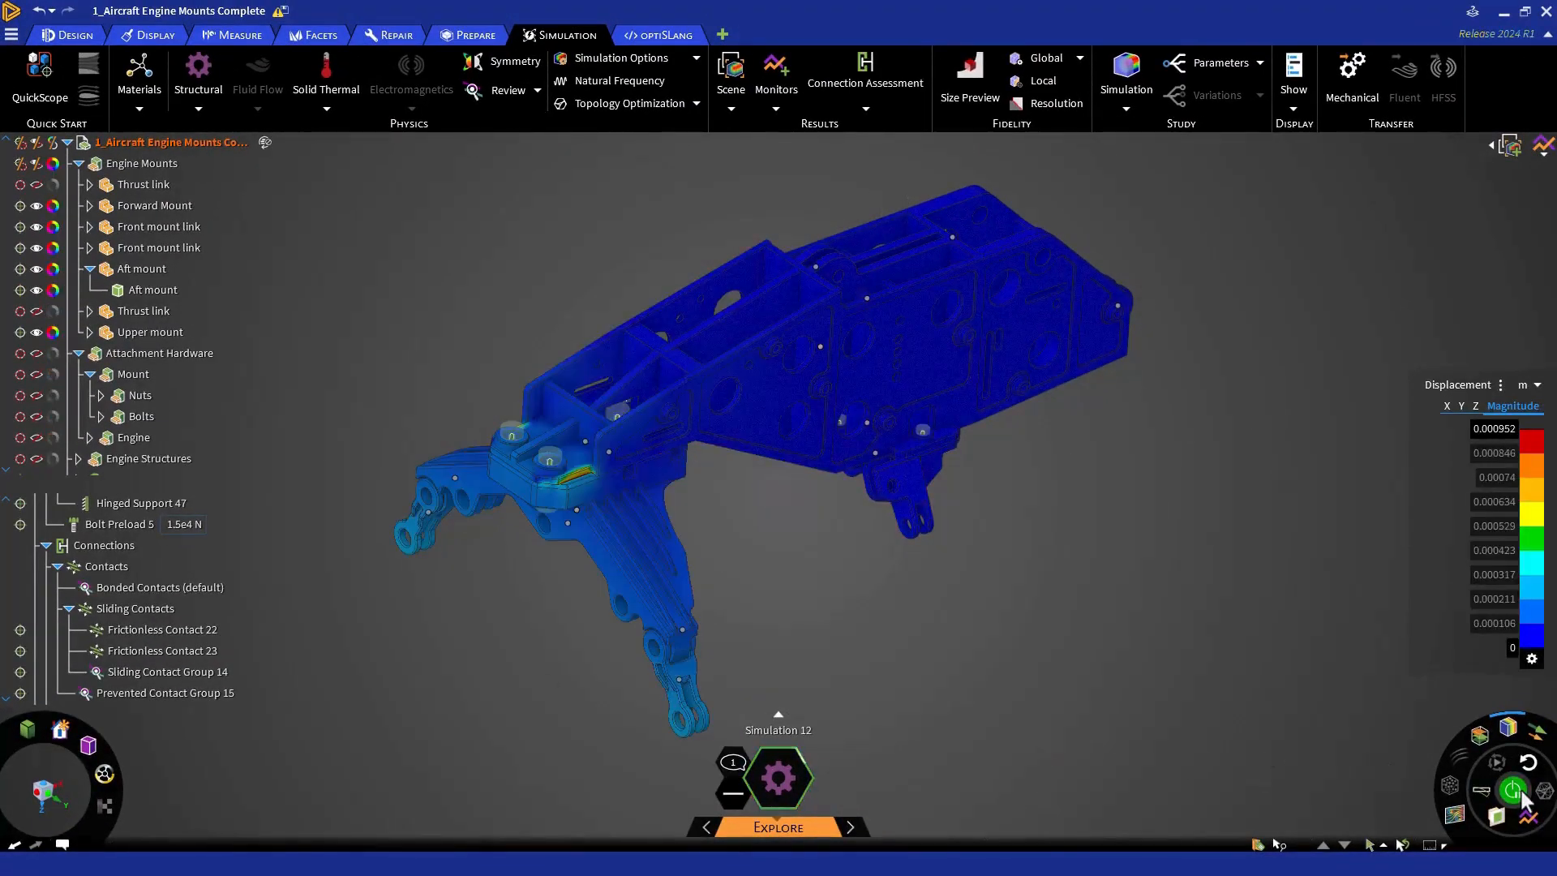